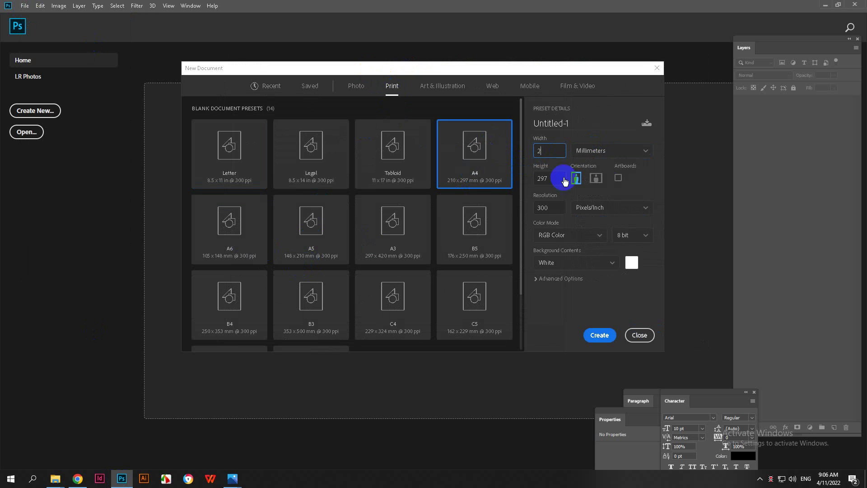
- Create a landscape A4 document of 297 x 210 mm at 300 pixels/inch in RGB Color with a white background
click(596, 178)
click(554, 179)
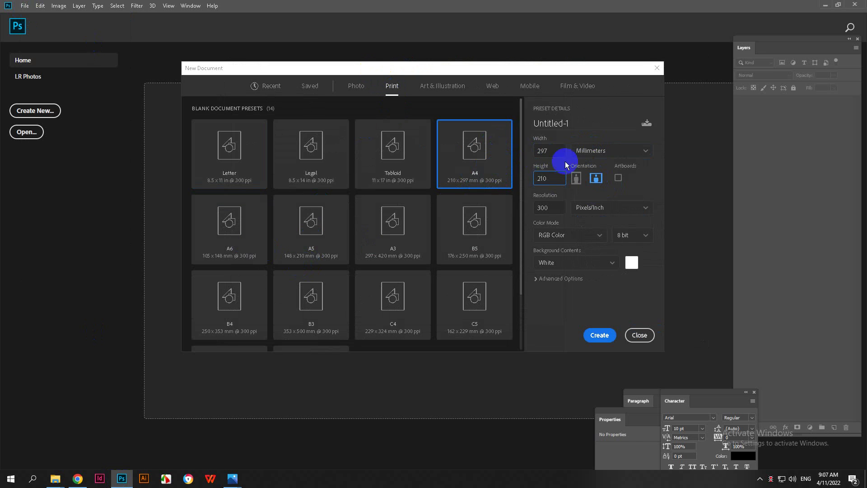
drag(553, 150, 522, 151)
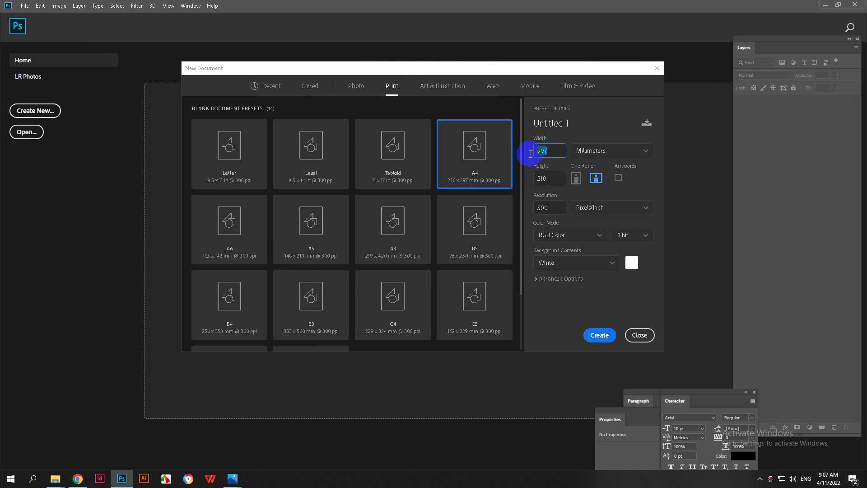
click(535, 152)
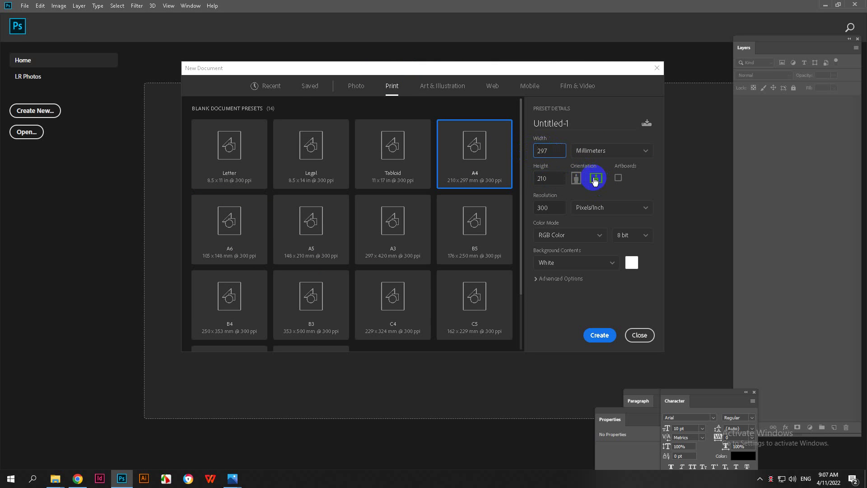
drag(552, 179, 522, 175)
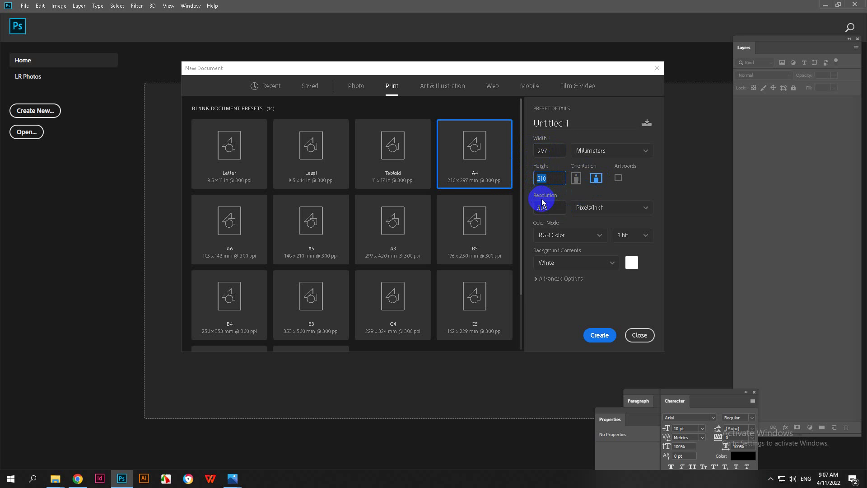
drag(552, 209, 516, 210)
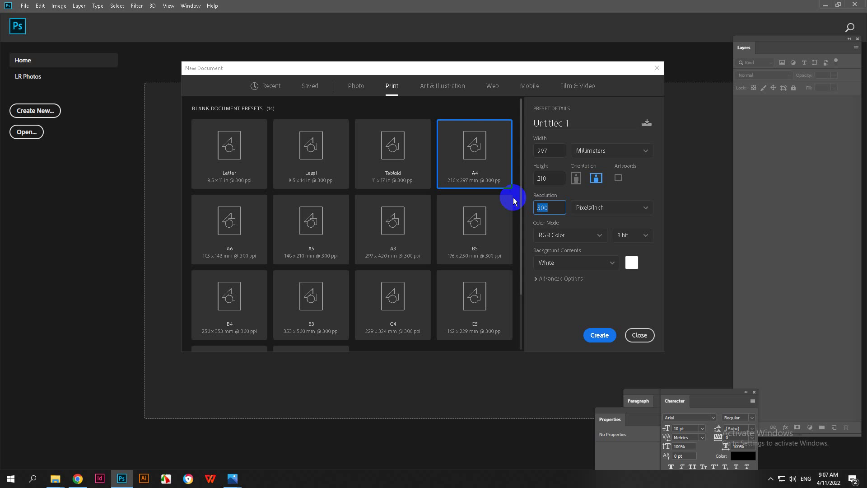
double_click(547, 208)
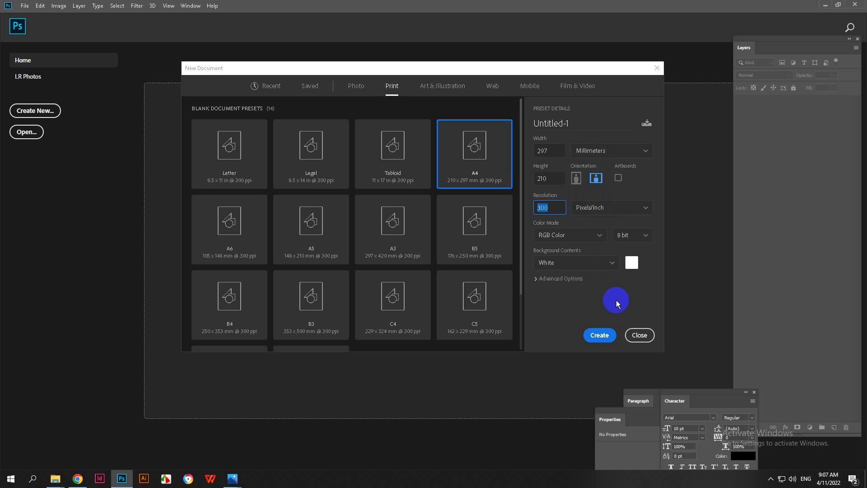
click(596, 337)
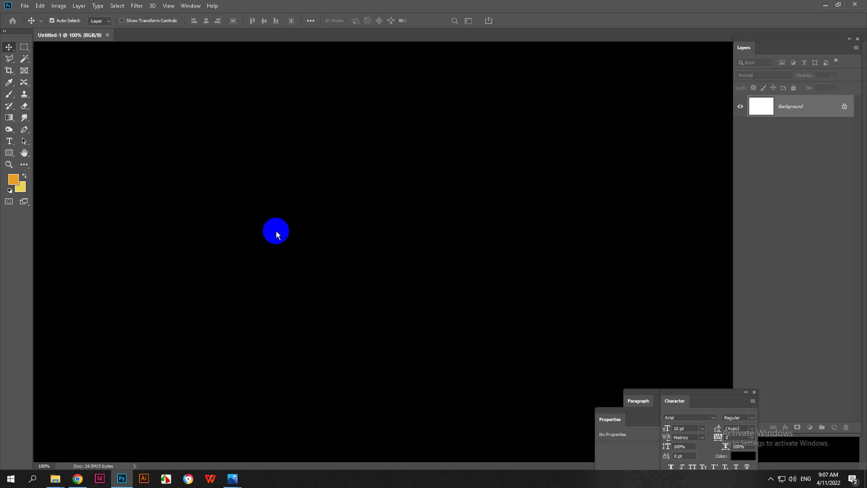
click(275, 232)
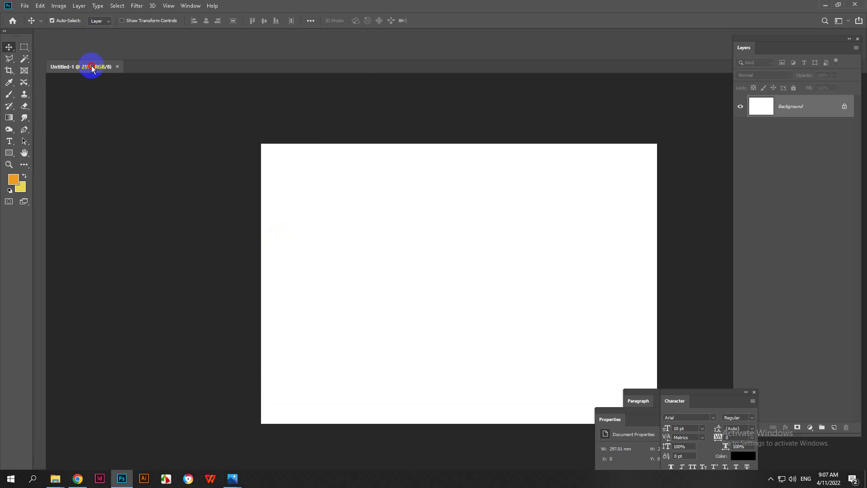
- Float the new blank document in its own window, enlarge the window and reposition it in the workspace
drag(92, 66, 93, 71)
drag(461, 353, 530, 370)
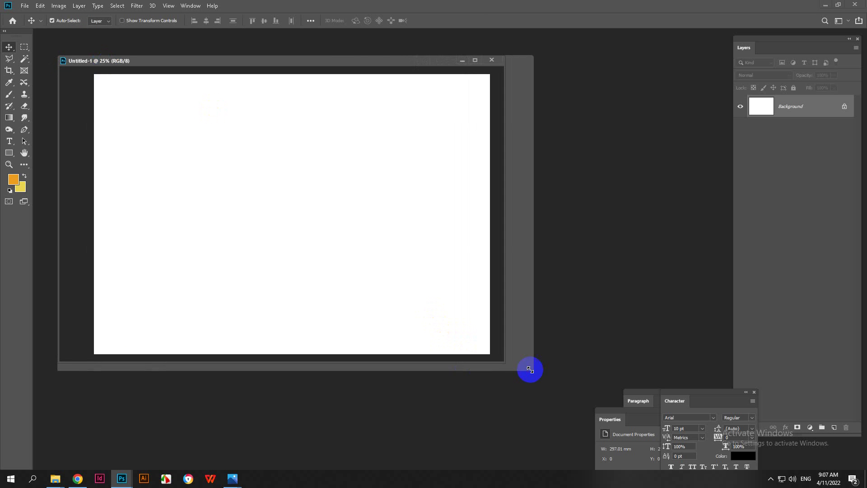
drag(319, 60, 452, 72)
- Browse for a file to open in the Brochure folder under BAI TAP, Lesson11, and show its contents as large icons
key(ctrl+o)
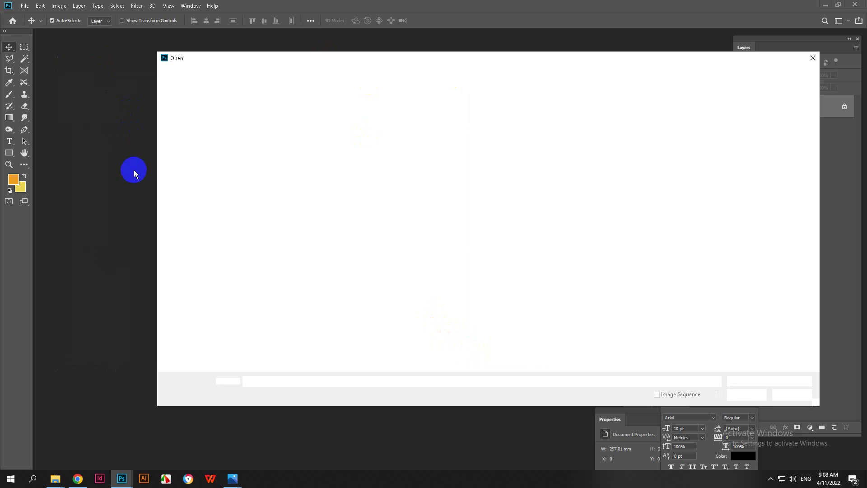
click(431, 74)
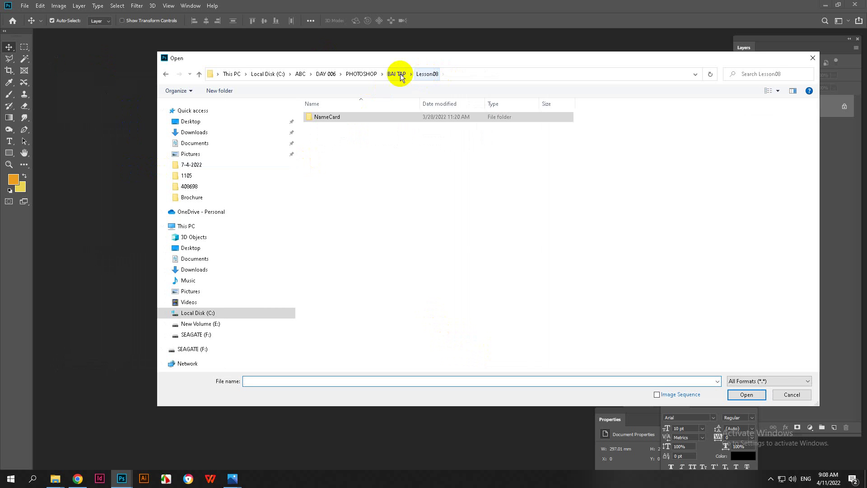
click(396, 74)
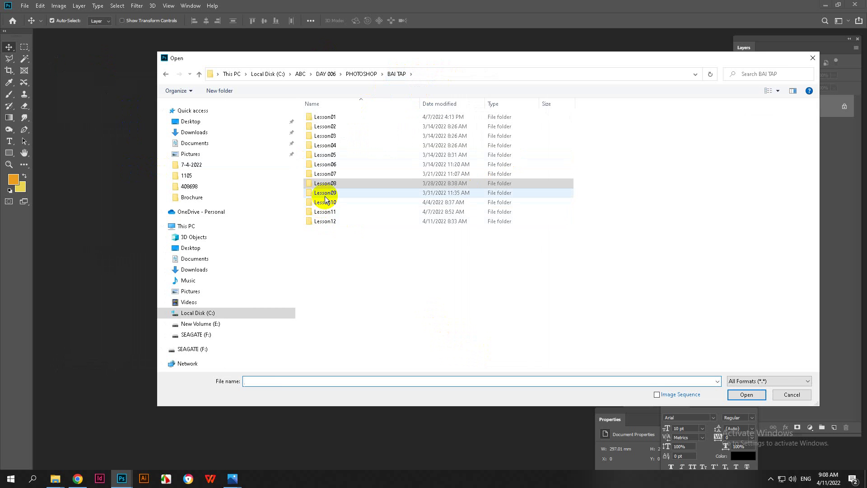
double_click(327, 211)
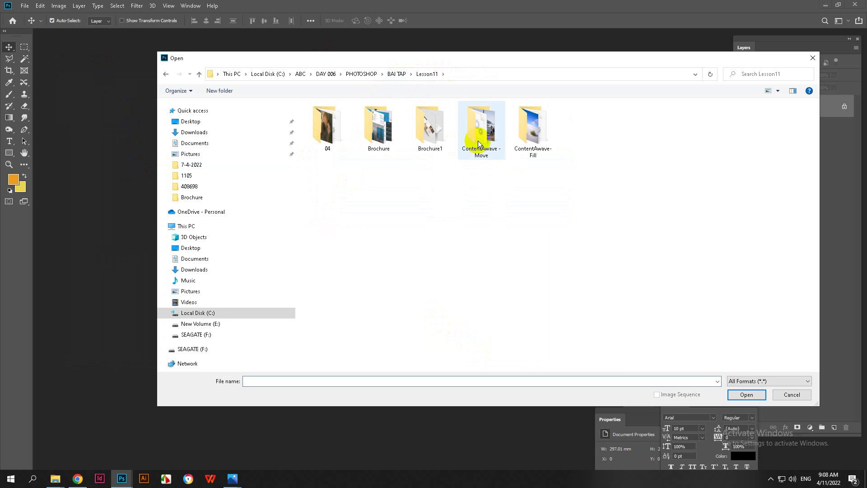
double_click(380, 133)
click(777, 91)
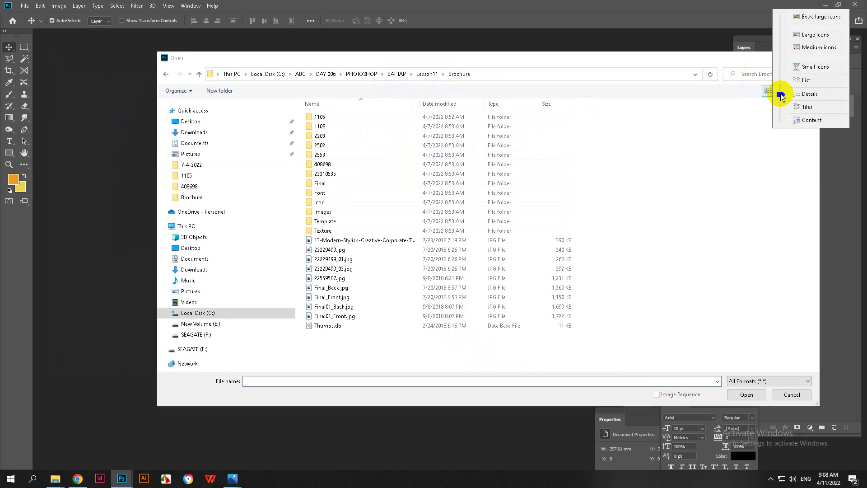
click(802, 34)
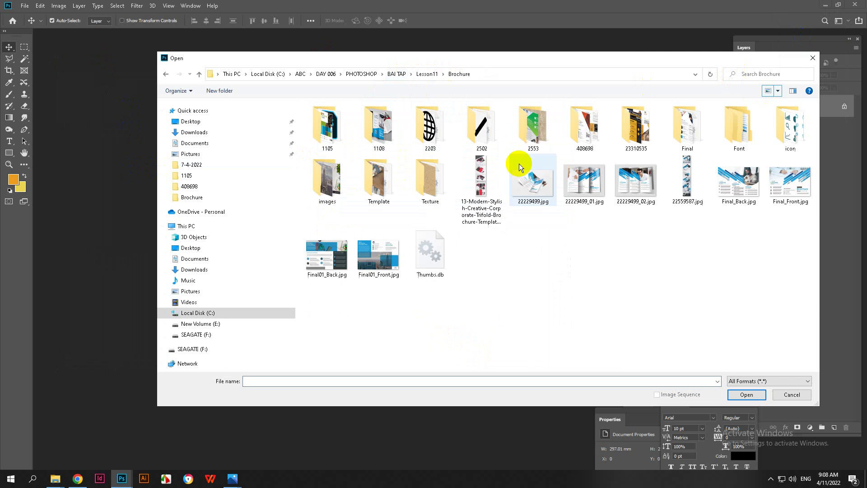
double_click(645, 140)
click(778, 90)
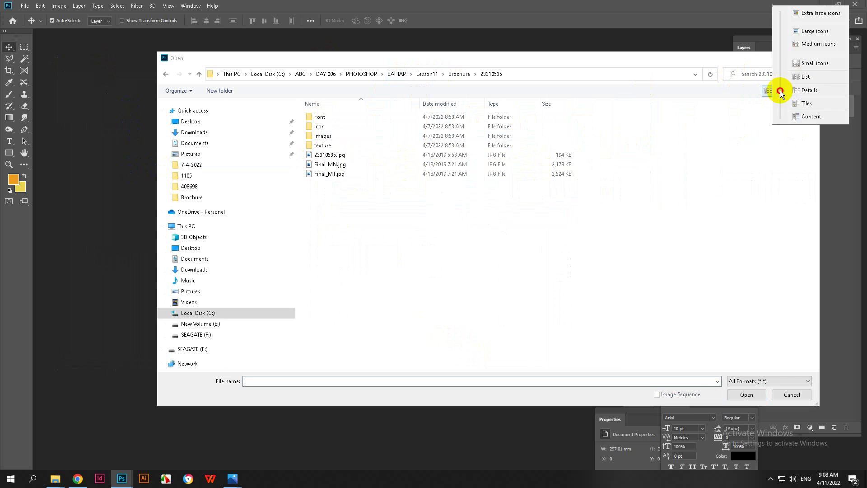
click(804, 32)
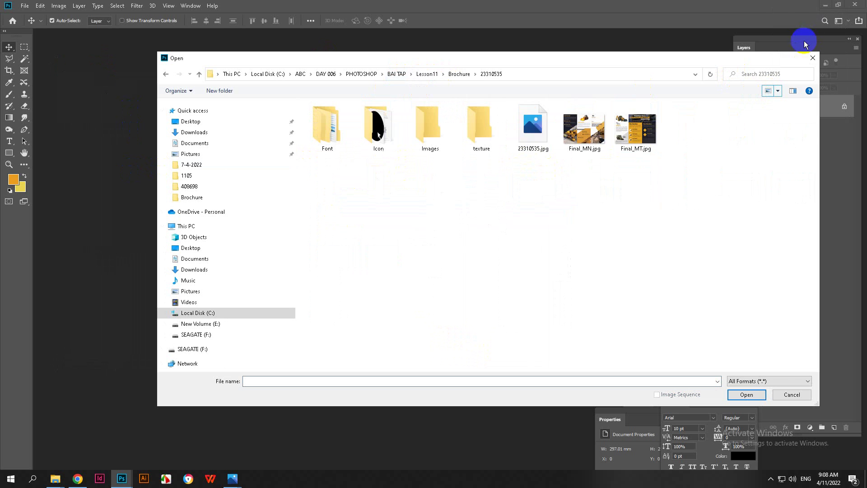
click(454, 74)
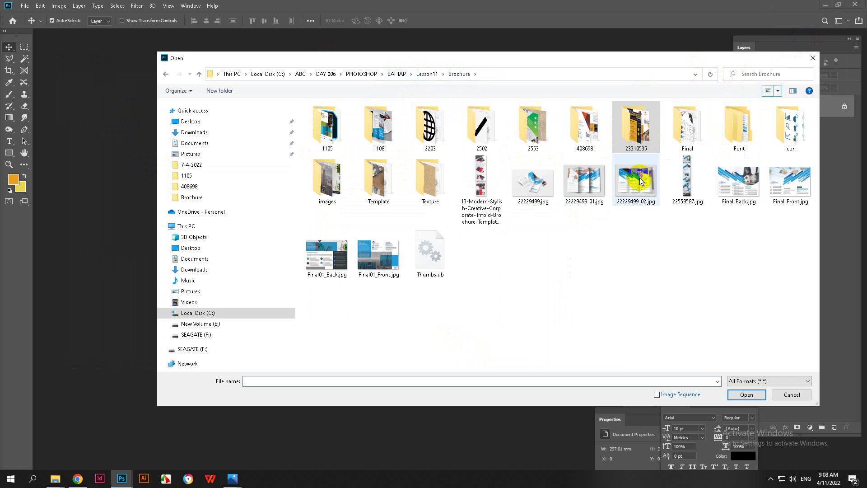
- Open Final_Trong.jpg from the 408698 folder as the brochure reference
double_click(585, 138)
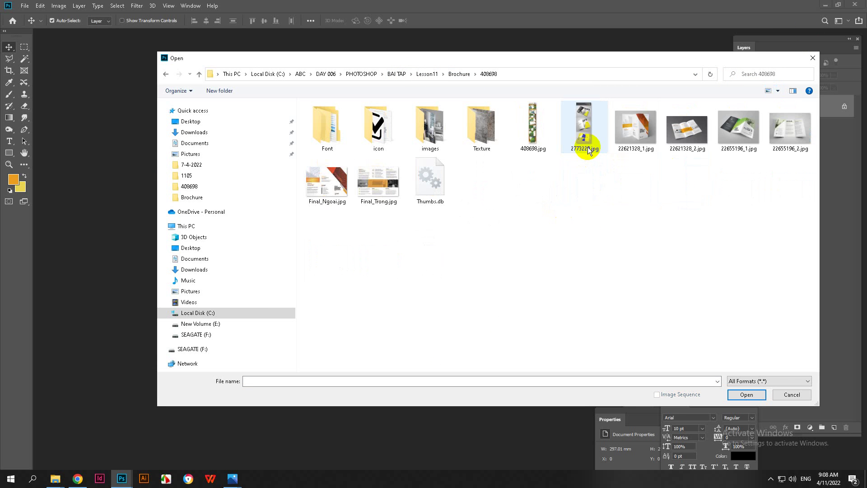
click(381, 193)
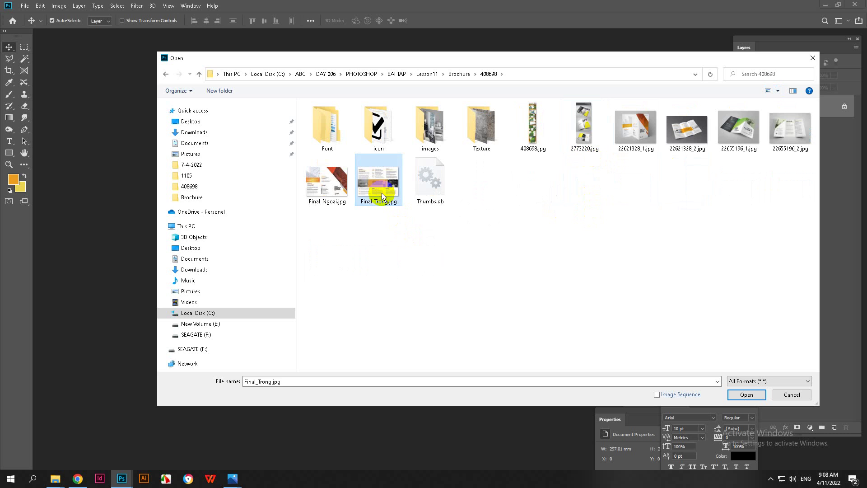
click(746, 394)
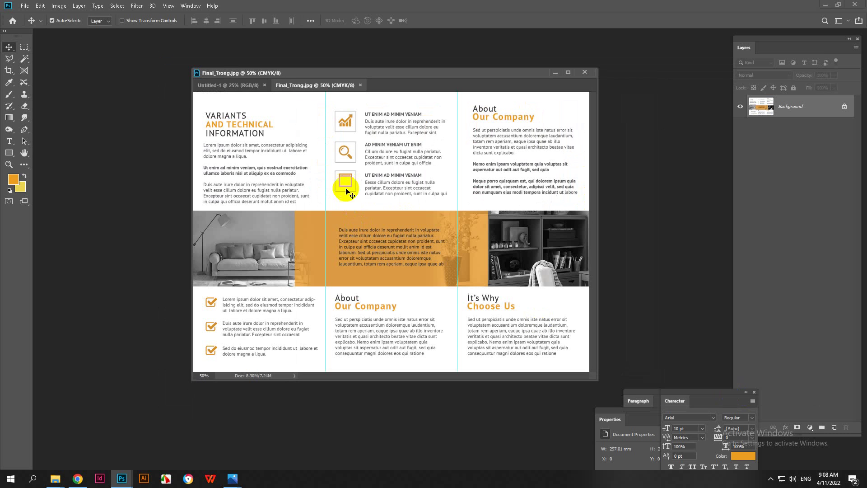
- Float Final_Trong.jpg in its own window at 25% and place the enlarged blank document window beside it
drag(319, 85, 66, 48)
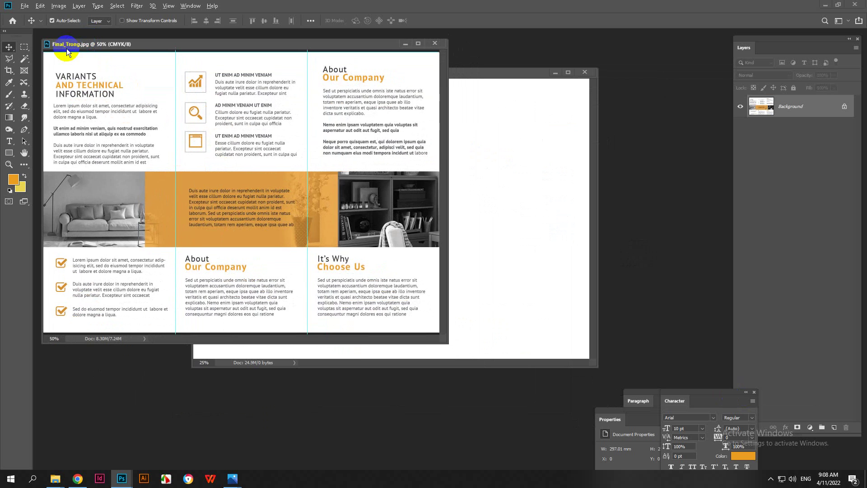
key(ctrl+minus)
key(ctrl+minus)
click(357, 77)
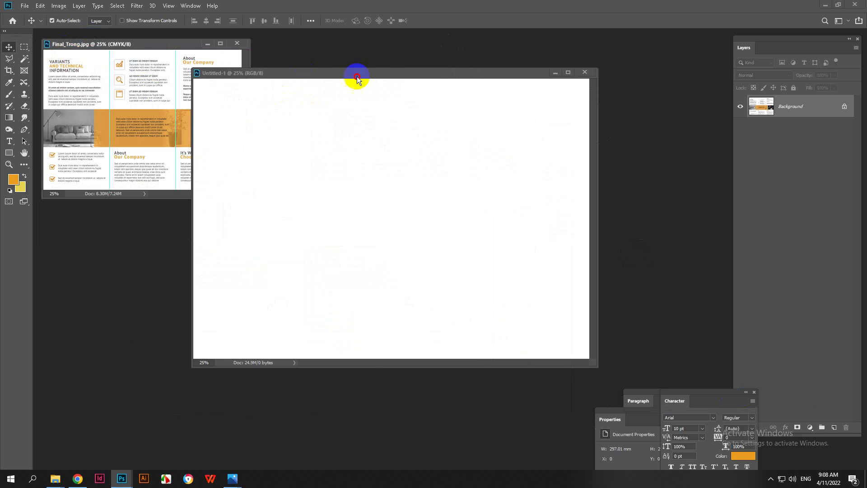
drag(356, 77, 367, 53)
drag(656, 343, 728, 415)
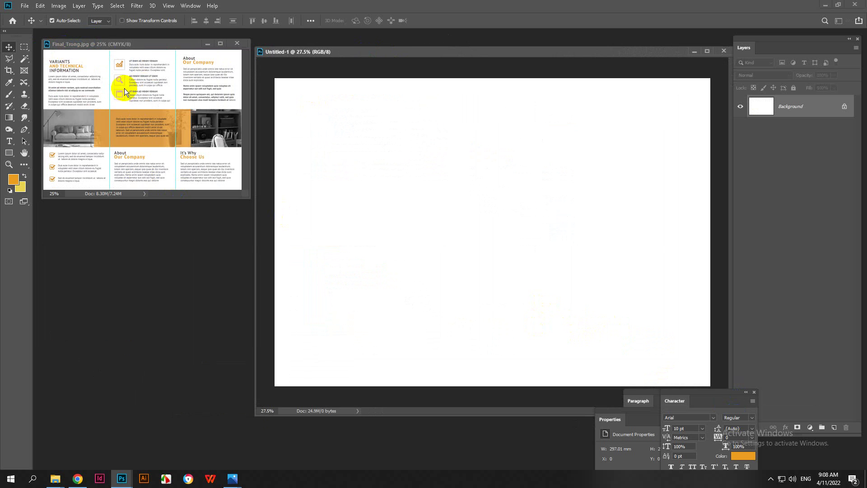
- Add a vertical guide to the blank document at position 297/3 mm
click(168, 5)
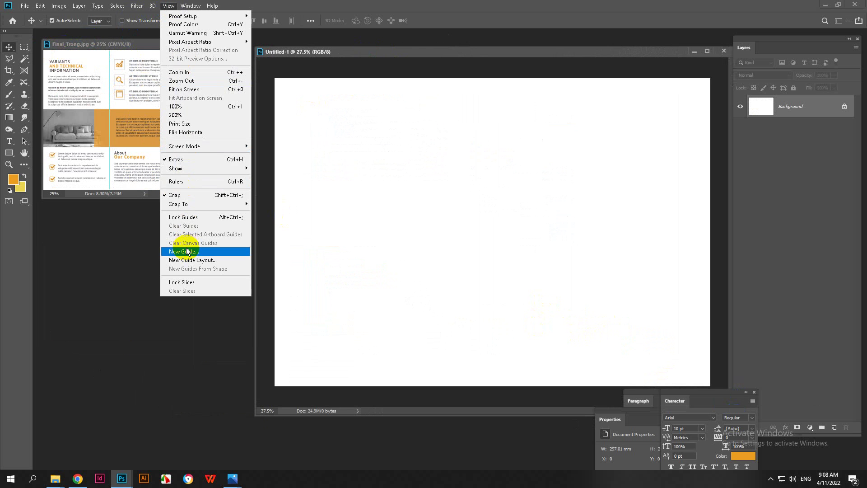
click(179, 248)
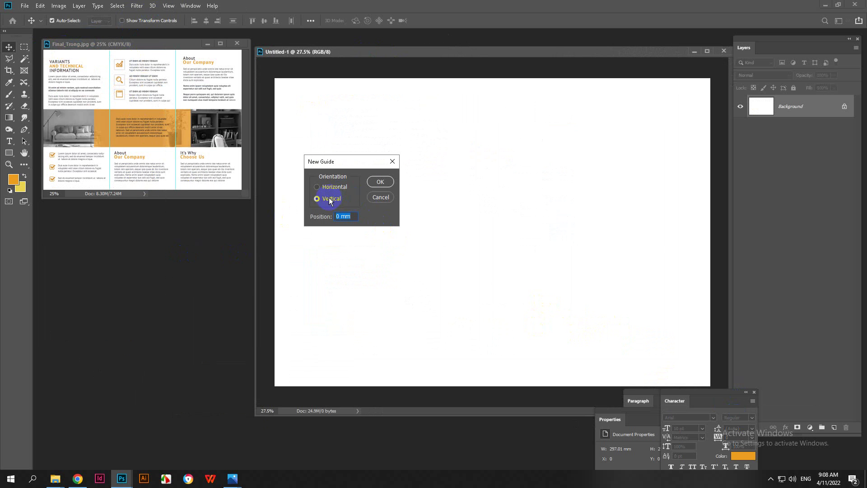
click(338, 216)
key(BackSpace)
text(297/3)
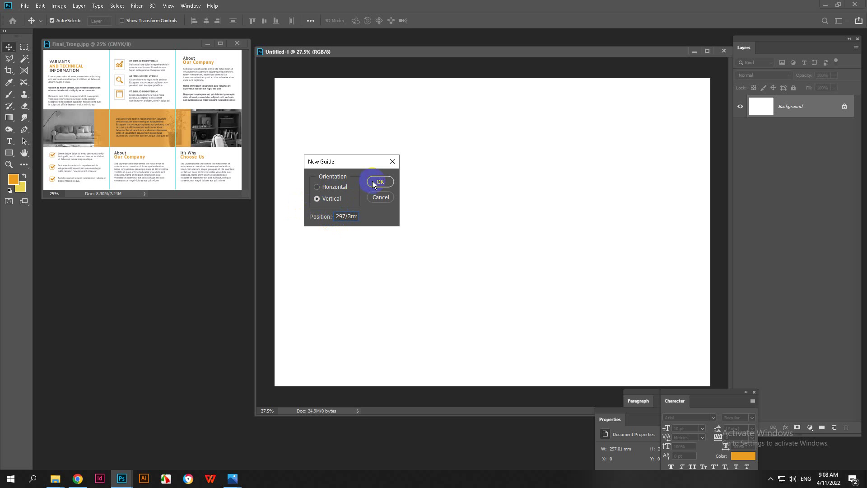
click(379, 181)
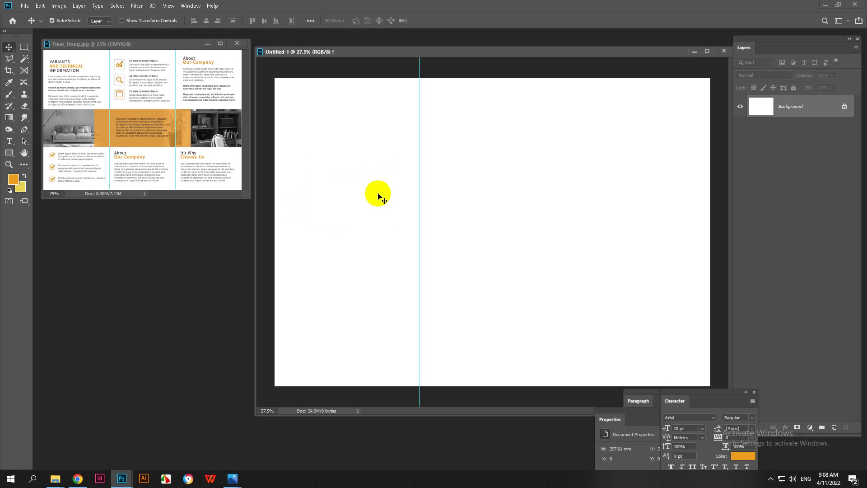
- Add a second vertical guide to the blank document at position (297/3)*2 mm
click(168, 5)
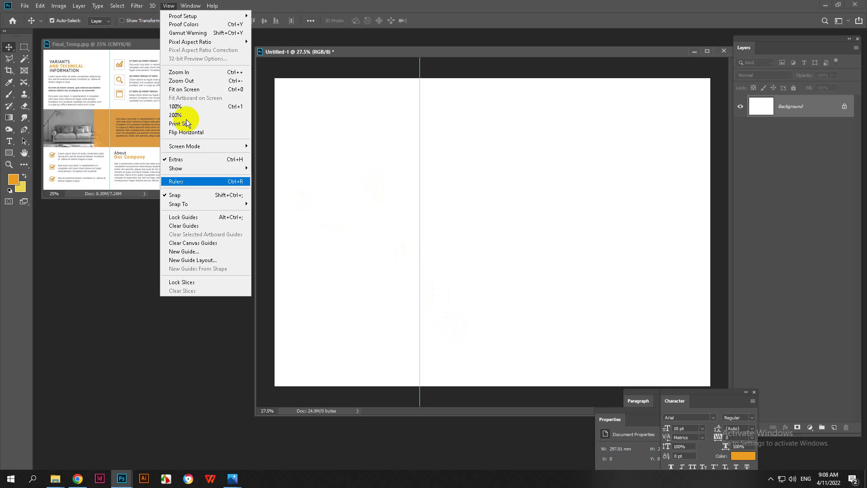
click(196, 251)
double_click(340, 216)
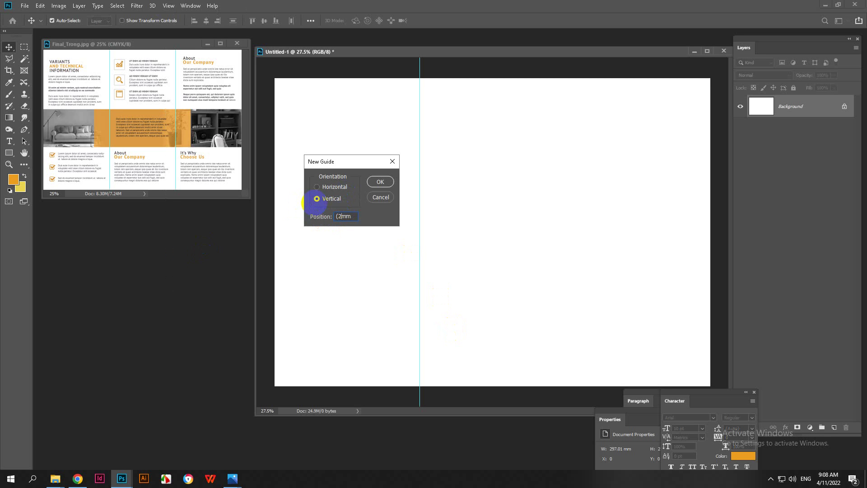
text((297/3)*2)
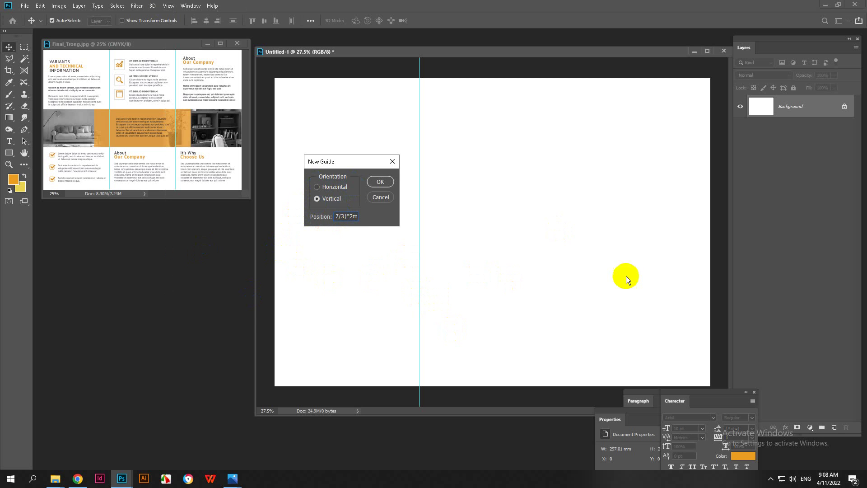
mouse_move(357, 217)
mouse_down()
mouse_move(328, 216)
mouse_move(359, 218)
mouse_up()
click(380, 181)
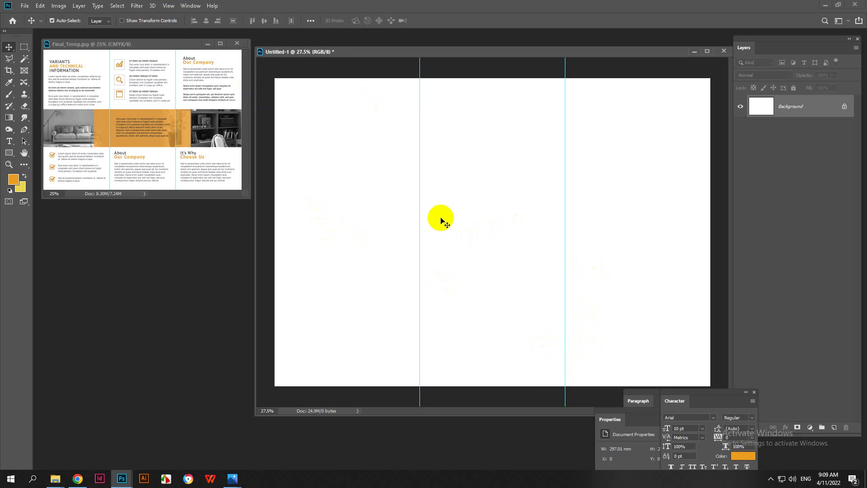
- Enlarge the Final_Trong.jpg window to show the whole brochure at 33.3% and reduce the blank document's zoom to 25%
click(97, 116)
scroll(97, 116, up, 1)
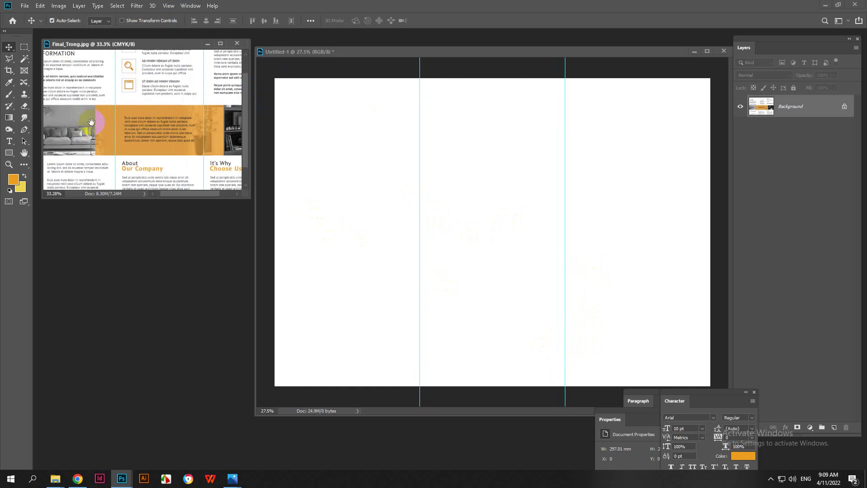
drag(244, 195, 320, 344)
key(ctrl+0)
scroll(91, 226, down, 1)
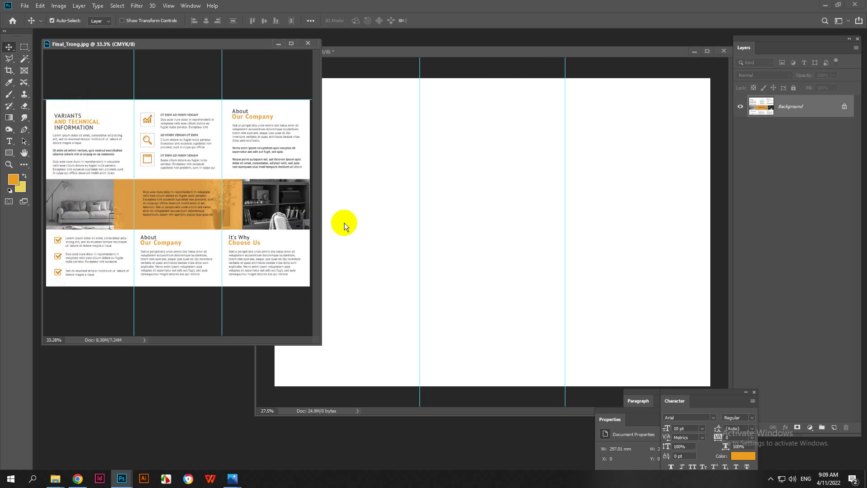
click(361, 221)
key(ctrl+minus)
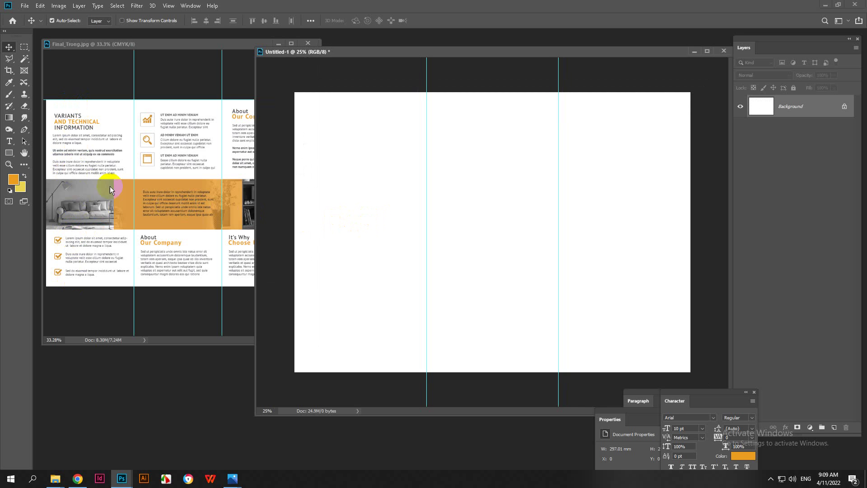
- Show the rulers and add two horizontal guides across the blank document to mark off a middle band
drag(300, 72, 313, 83)
key(ctrl+r)
drag(358, 62, 360, 199)
drag(356, 60, 354, 297)
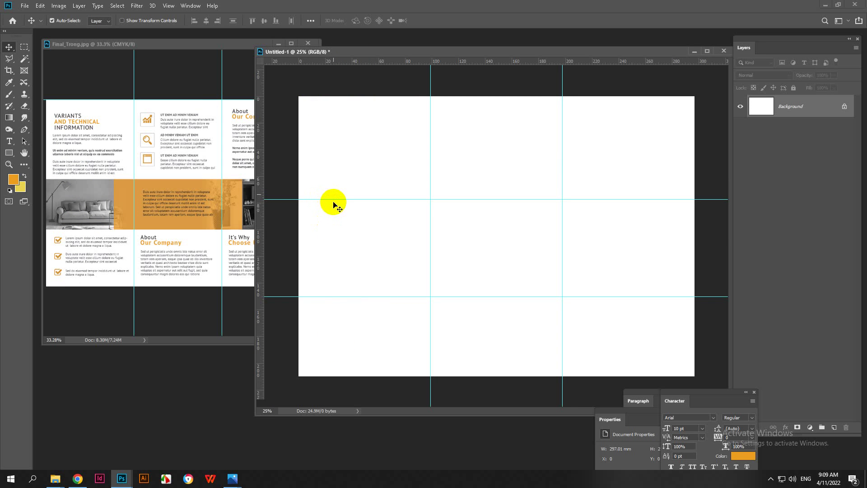
- Move the two horizontal guides slightly closer together to match the proportions of the reference's middle band
click(82, 184)
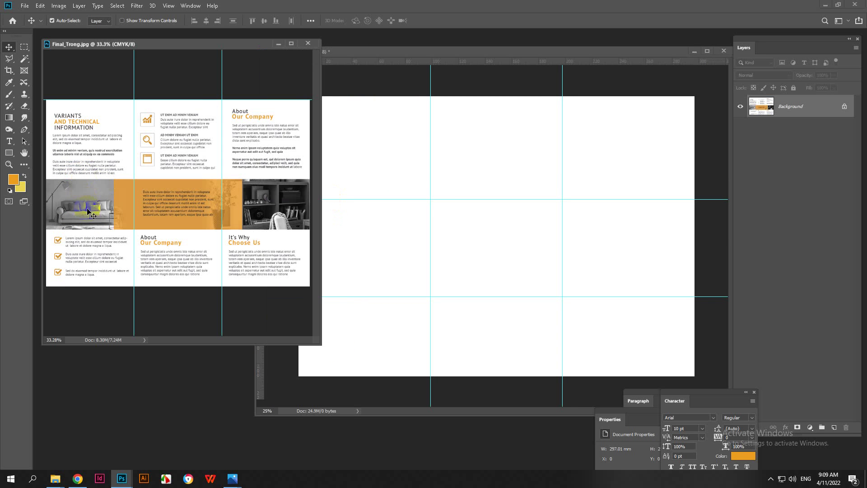
click(429, 261)
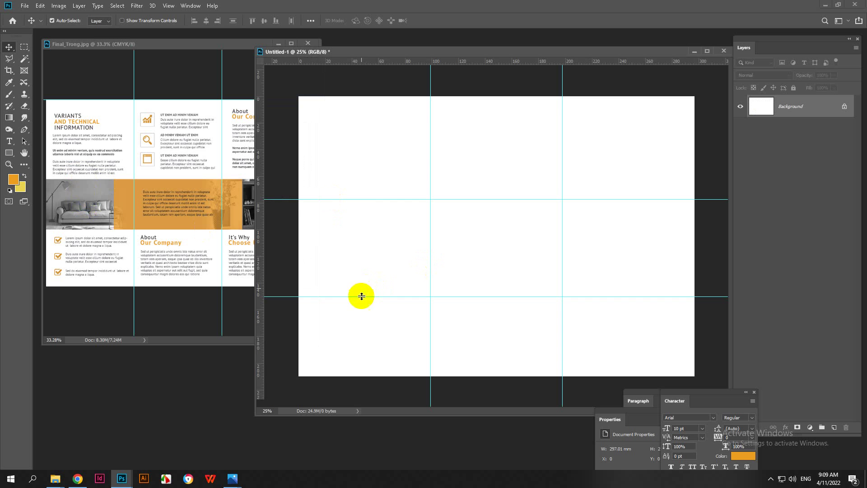
drag(358, 297, 361, 289)
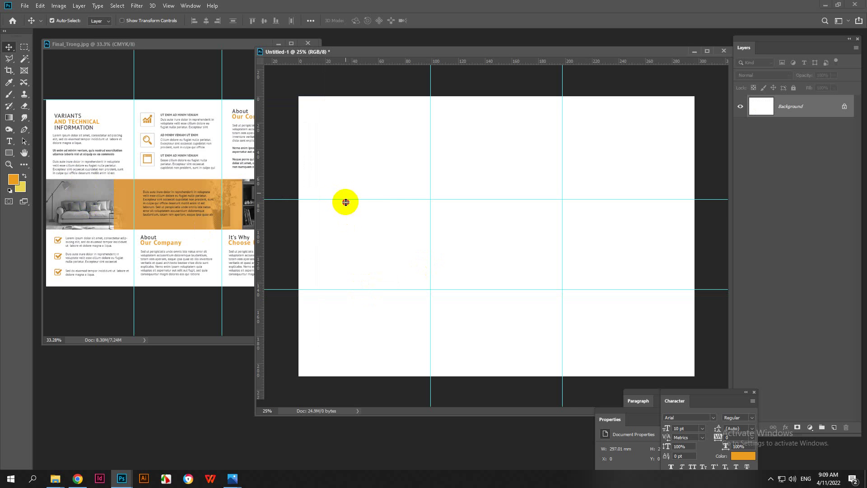
drag(346, 202, 346, 205)
drag(341, 291, 341, 285)
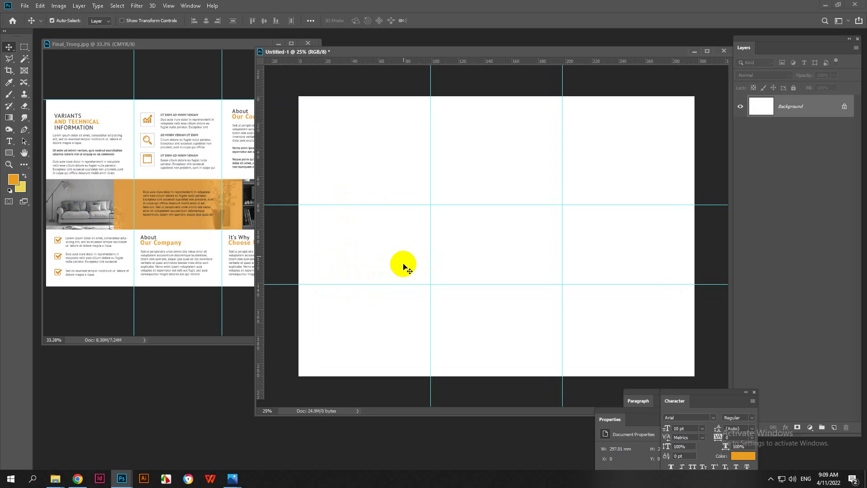
- On a new layer, fill the middle band of the first brochure panel with the orange foreground color, then deselect
click(132, 242)
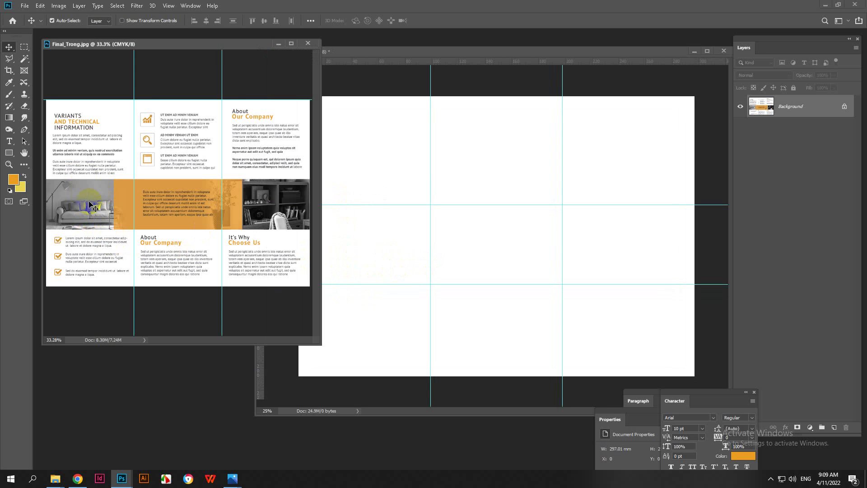
scroll(101, 220, up, 3)
drag(56, 173, 225, 191)
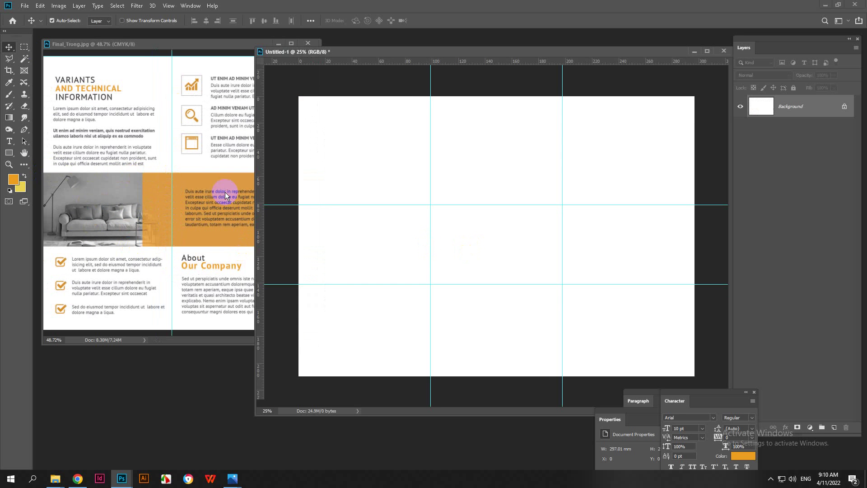
click(24, 47)
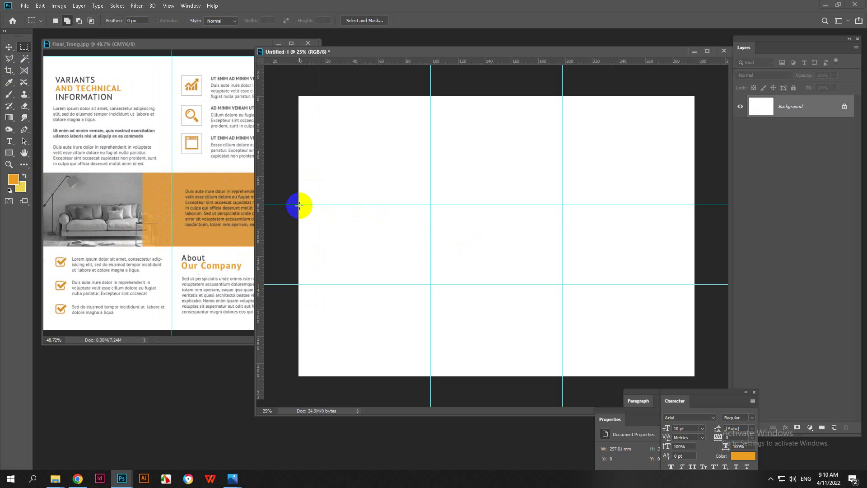
drag(298, 205, 431, 284)
click(834, 427)
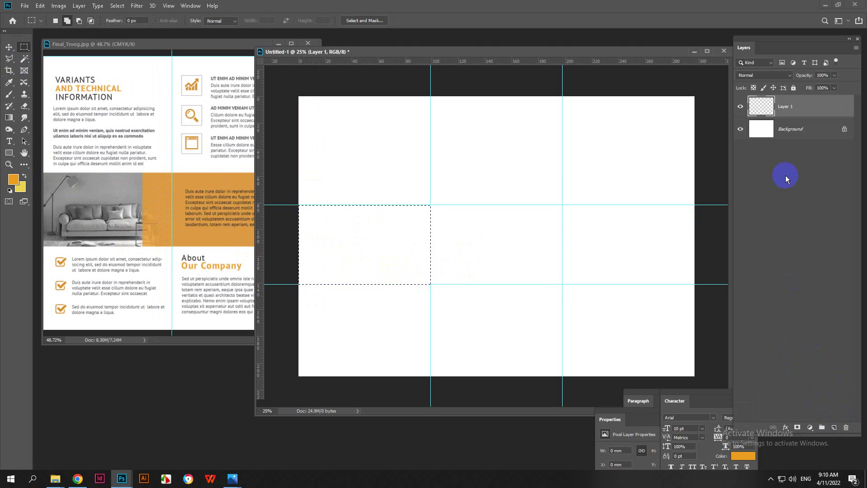
key(alt+BackSpace)
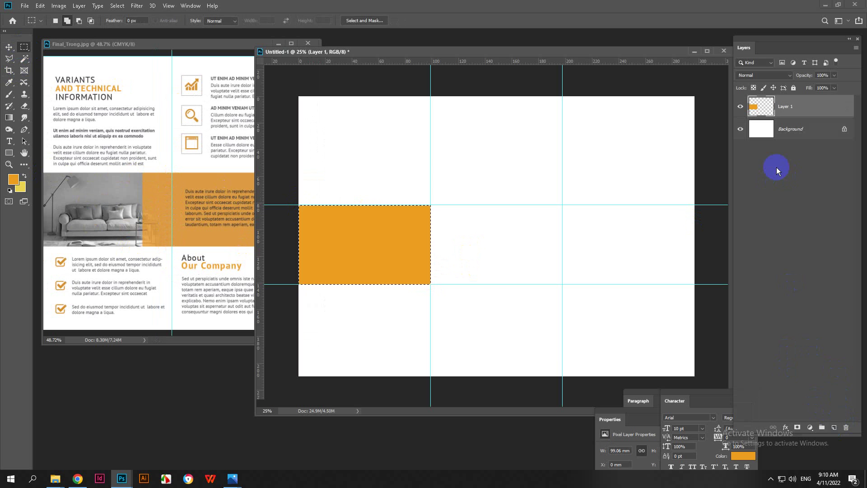
click(9, 46)
- Examine the photo at the right end of the reference's middle band and check the source photos in the images folder
click(180, 265)
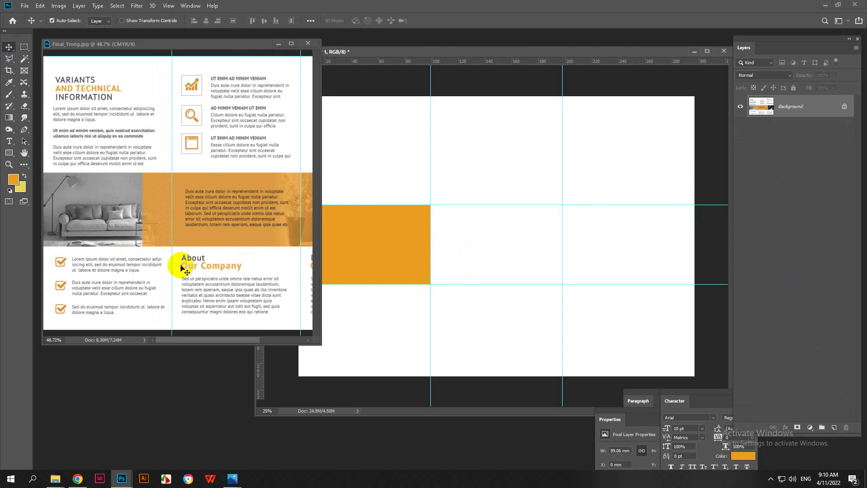
scroll(238, 224, down, 2)
scroll(256, 223, up, 2)
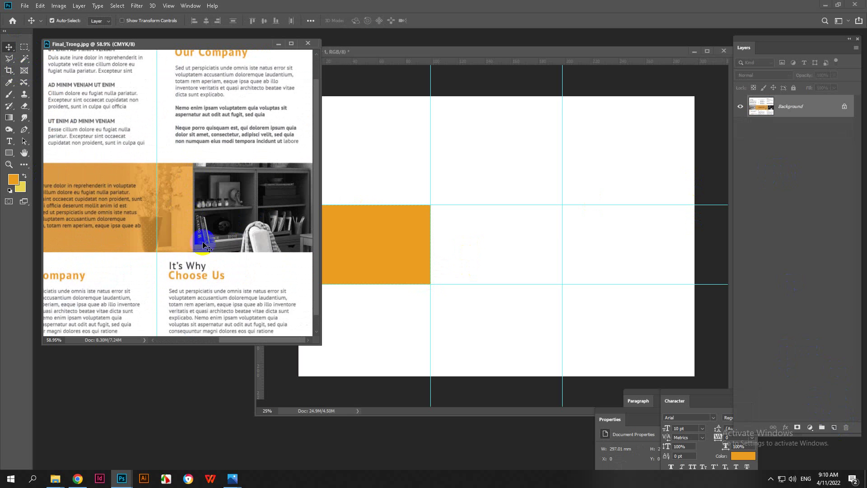
double_click(164, 382)
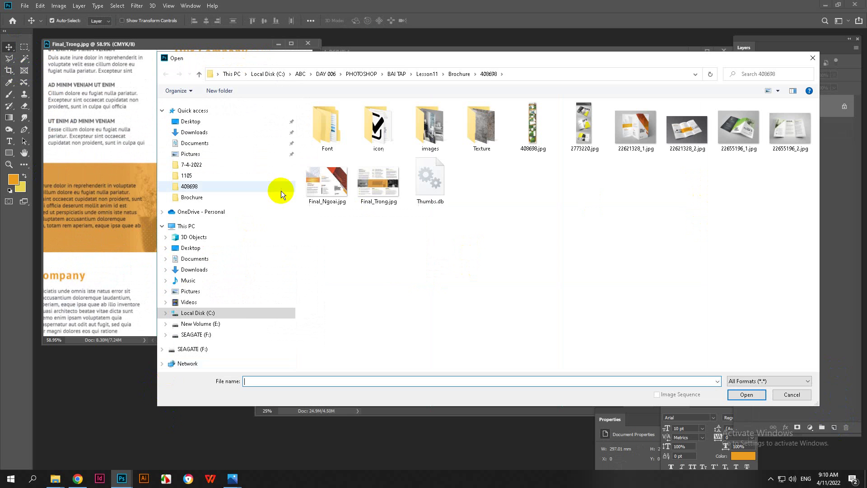
double_click(433, 141)
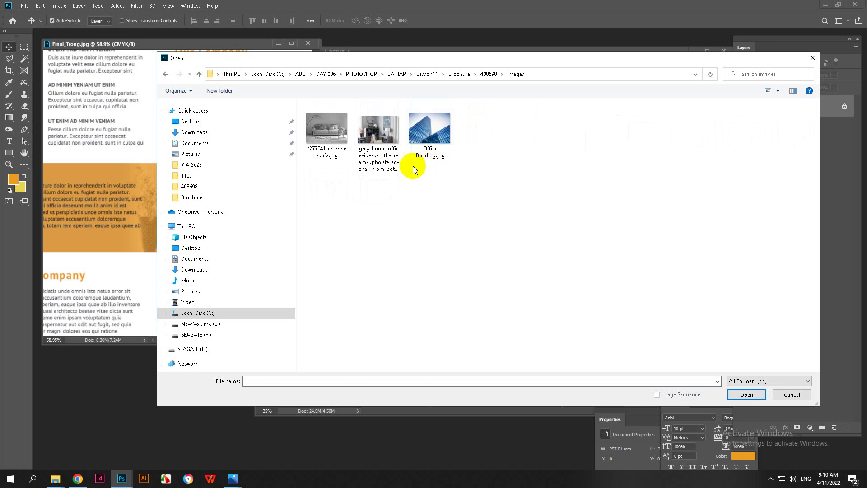
click(386, 141)
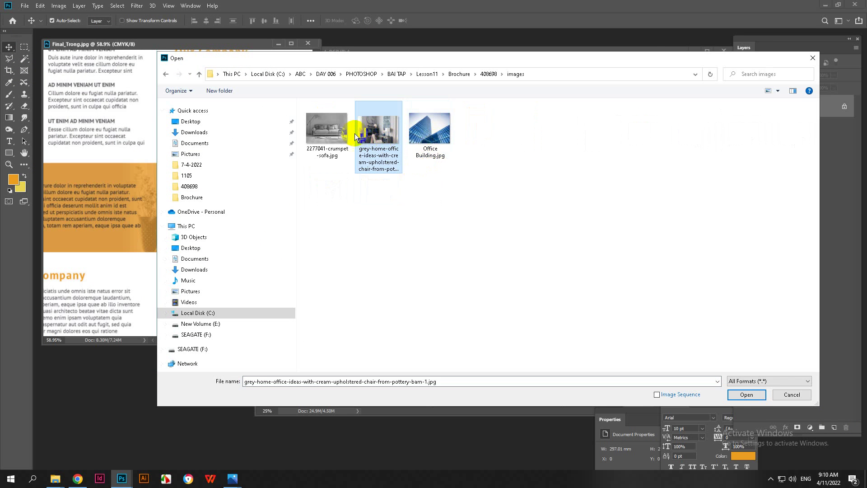
click(761, 396)
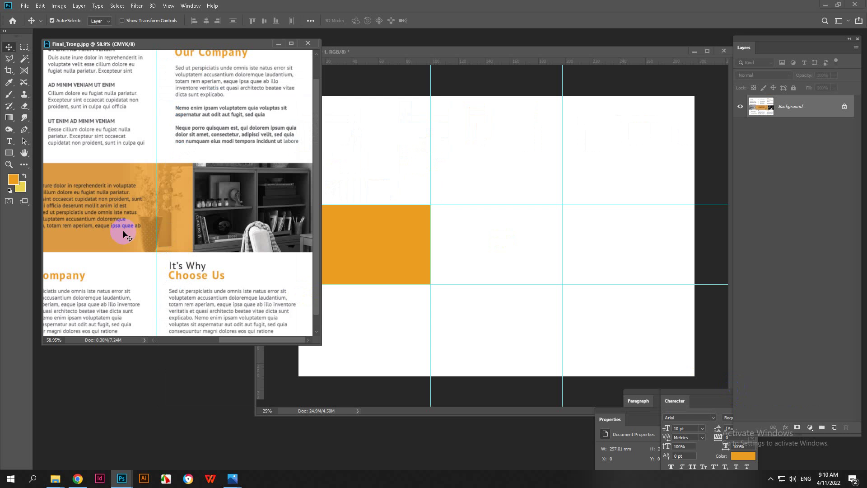
- On a new layer, fill a rectangle about 124.63 mm wide at the right end of the middle band with the yellow background color
click(503, 265)
click(24, 47)
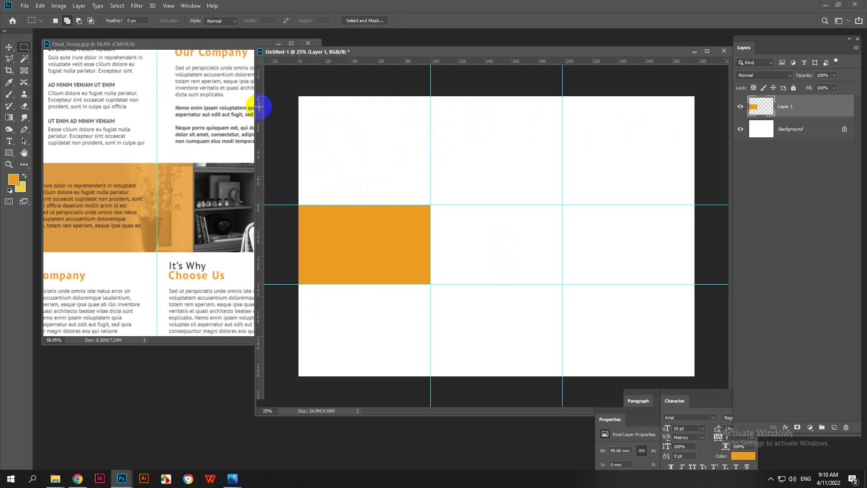
drag(694, 205, 528, 286)
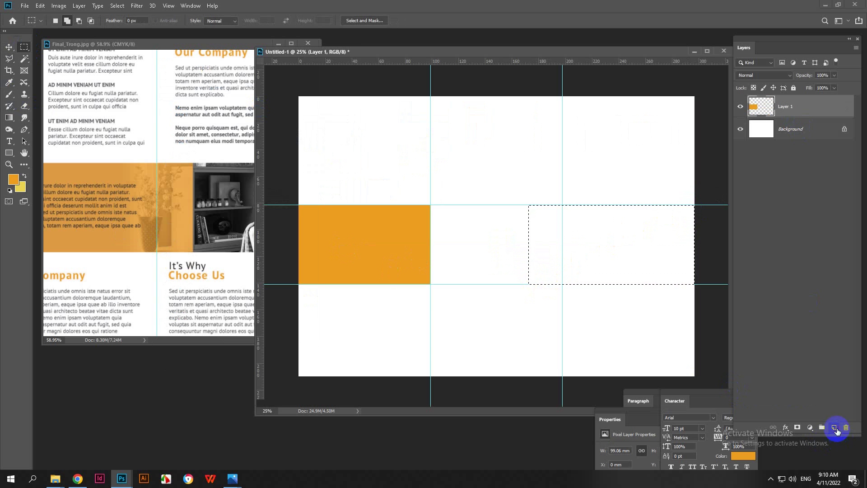
click(834, 428)
key(ctrl+BackSpace)
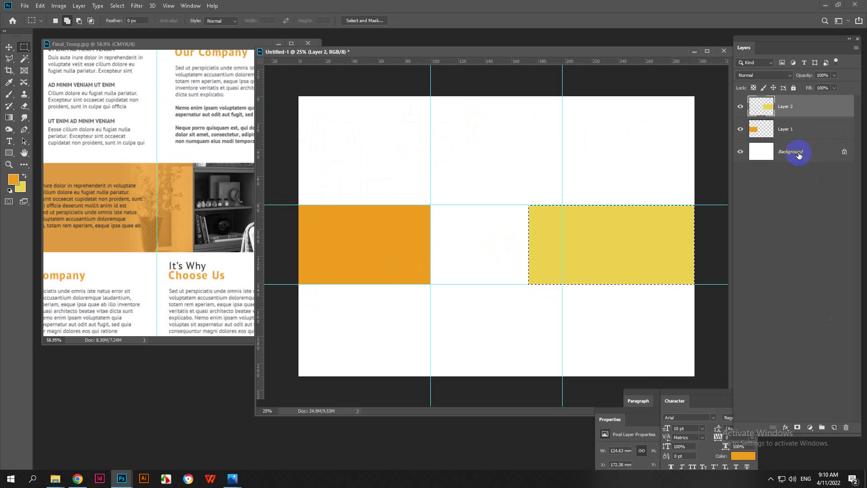
- On a new layer, fill a centered rectangle about 149.6 × 59.6 mm in the middle band with magenta, overlapping both colored blocks, then deselect
click(174, 212)
scroll(176, 215, down, 5)
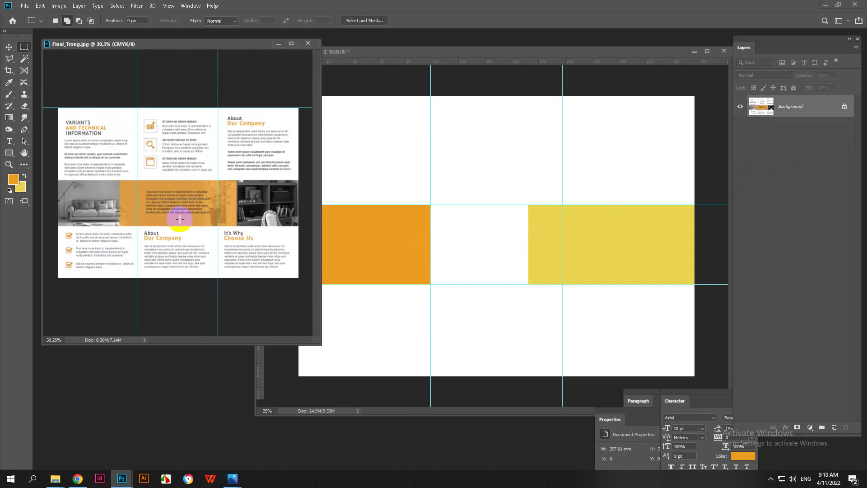
scroll(179, 219, up, 1)
click(433, 253)
scroll(435, 255, down, 2)
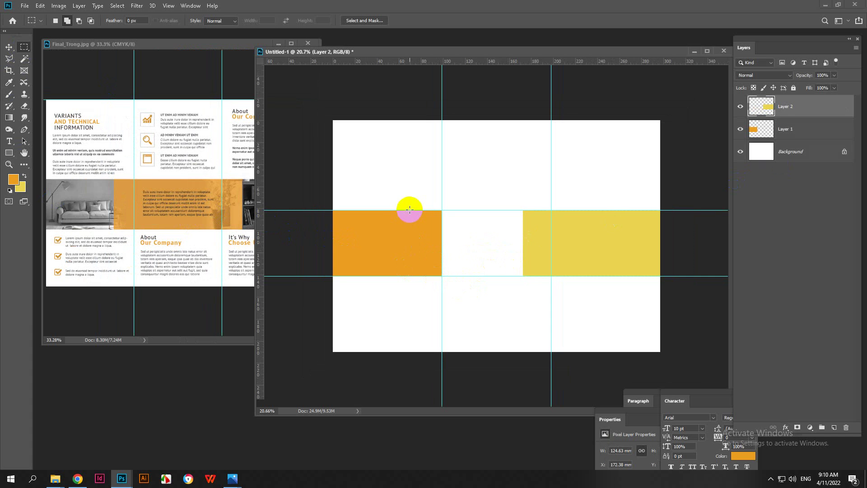
drag(410, 211, 579, 277)
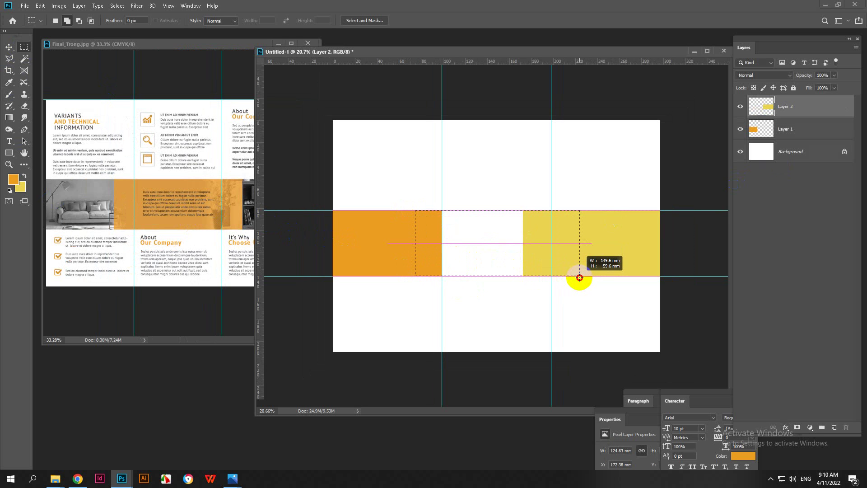
drag(580, 278, 579, 277)
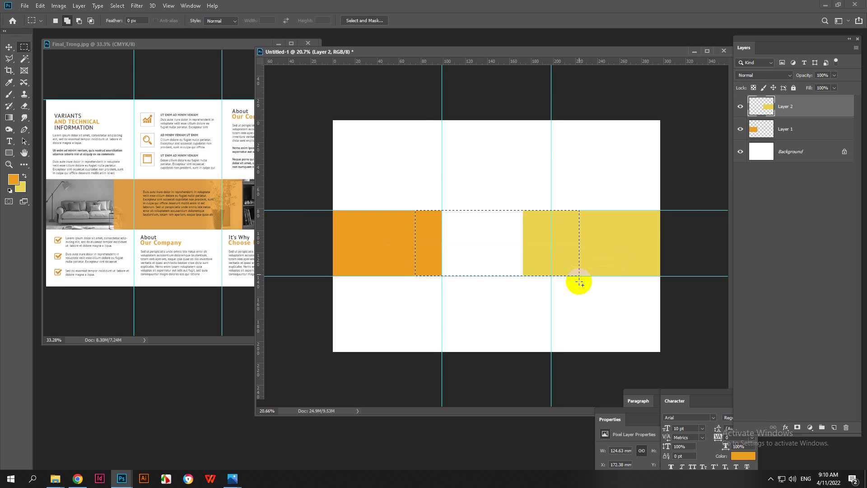
click(834, 427)
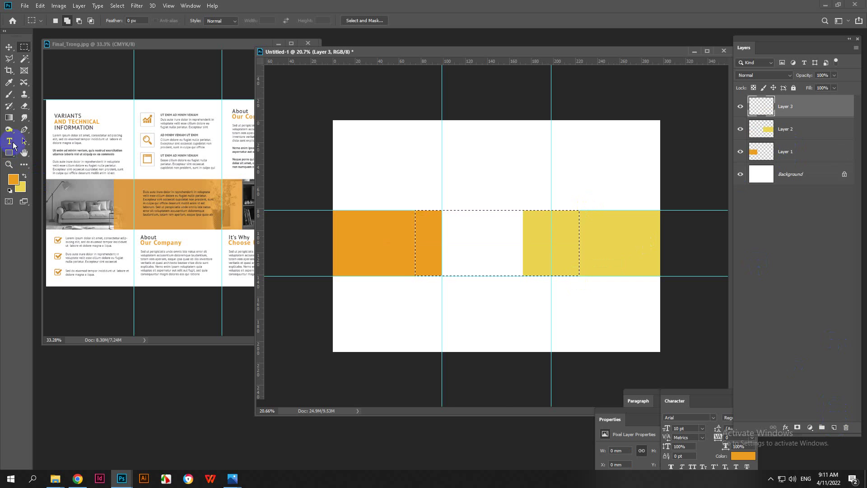
click(13, 180)
click(631, 295)
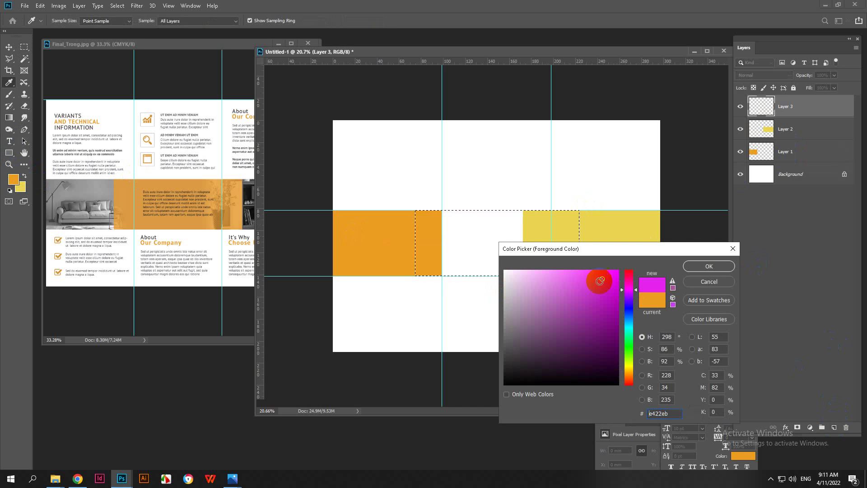
click(709, 266)
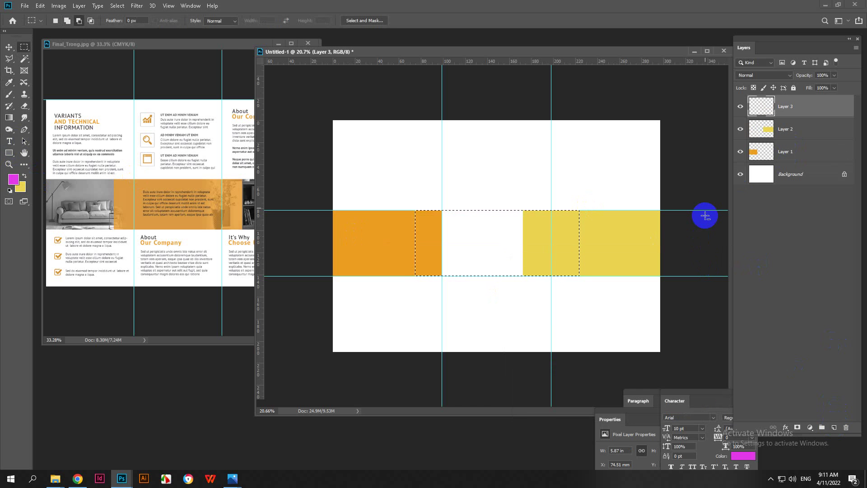
key(alt+BackSpace)
click(418, 199)
click(8, 47)
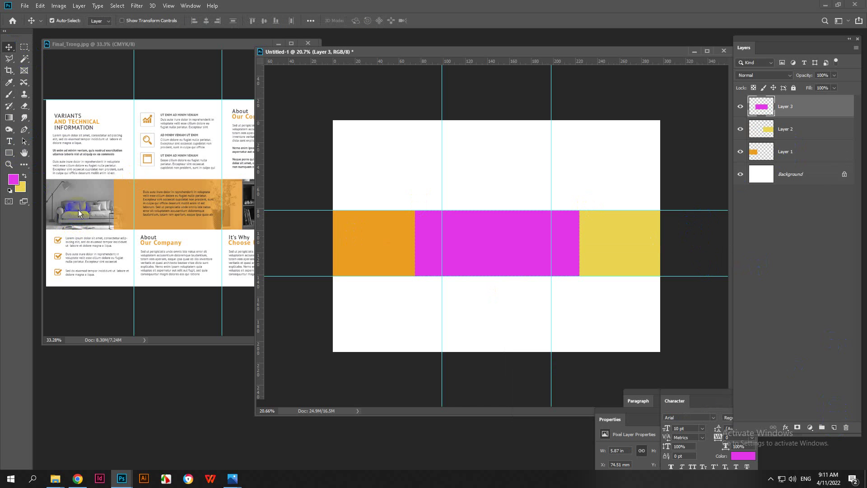
- Open 2277041-crumpet-sofa.jpg and grey-home-office-ideas-with-cream-upholstered-chair-from-pottery-barn-1.jpg together from the images folder
double_click(135, 396)
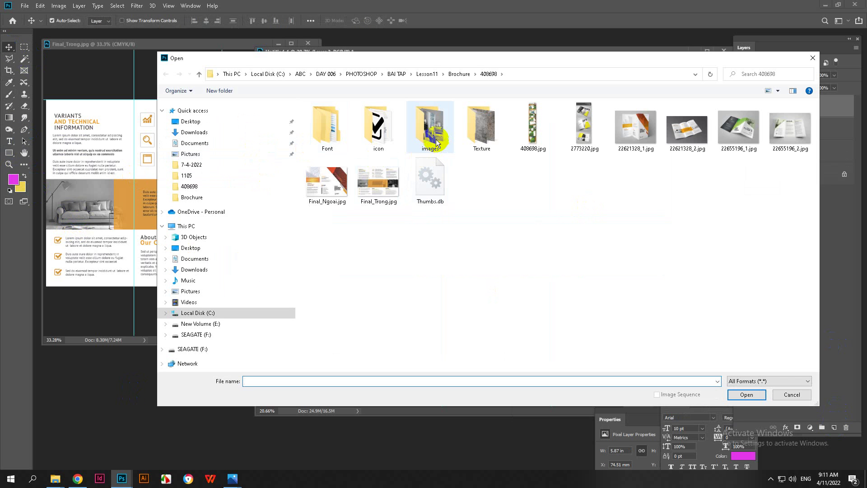
double_click(431, 136)
click(349, 136)
ctrl+click(380, 144)
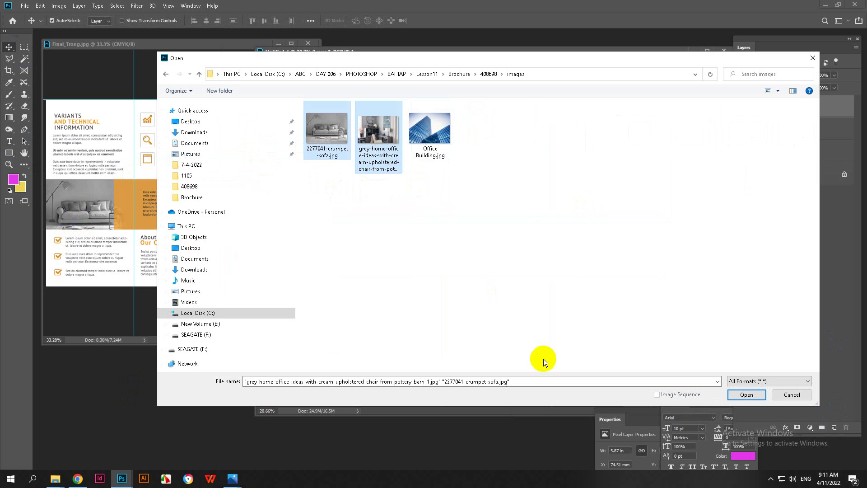
click(763, 397)
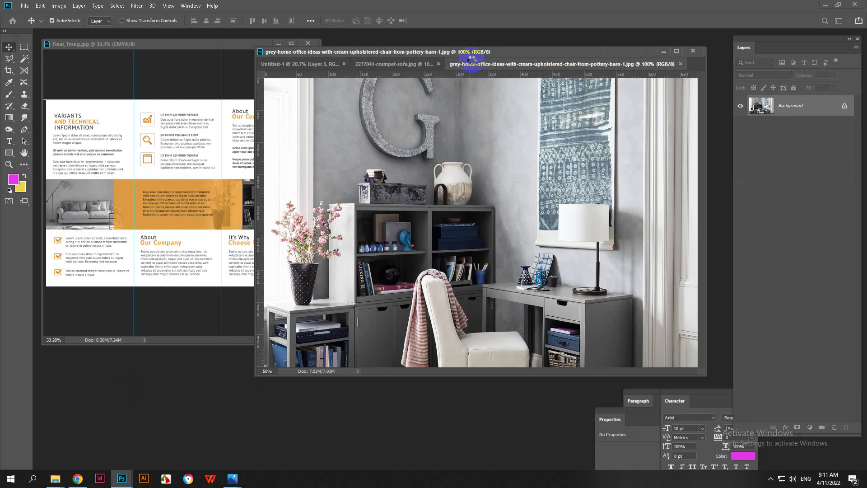
- Detach the home-office and sofa photos into separate floating windows, keeping the brochure visible beside the sofa photo
drag(423, 67, 180, 316)
drag(406, 63, 122, 310)
drag(209, 321, 202, 238)
scroll(258, 322, down, 2)
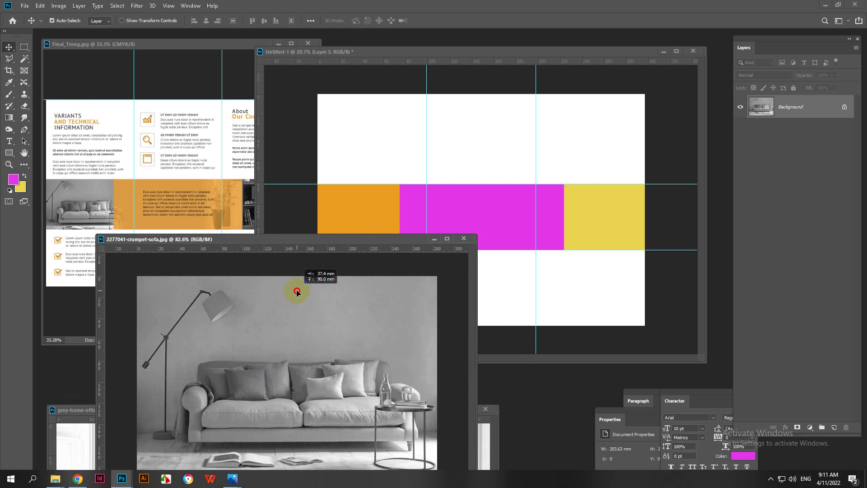
- Copy the sofa photo into the brochure over the orange rectangle and place its layer directly above the orange layer
drag(296, 291, 416, 212)
click(293, 377)
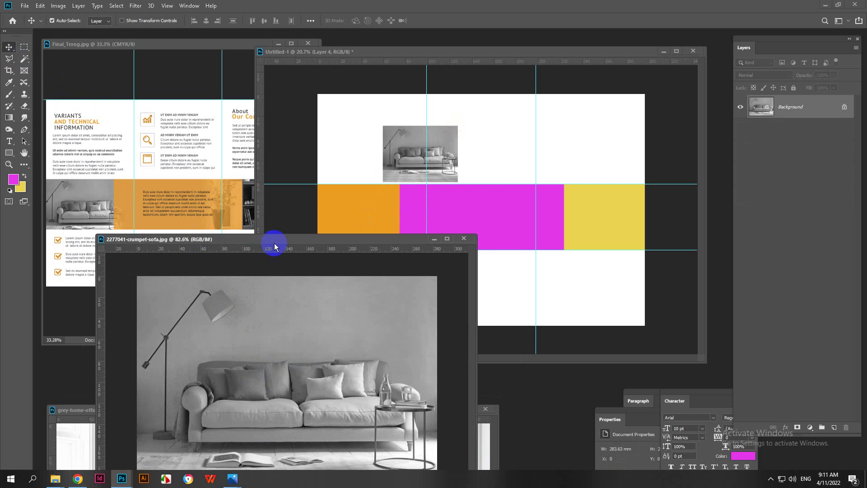
click(483, 240)
drag(441, 178, 404, 178)
drag(336, 159, 374, 180)
drag(763, 112, 791, 171)
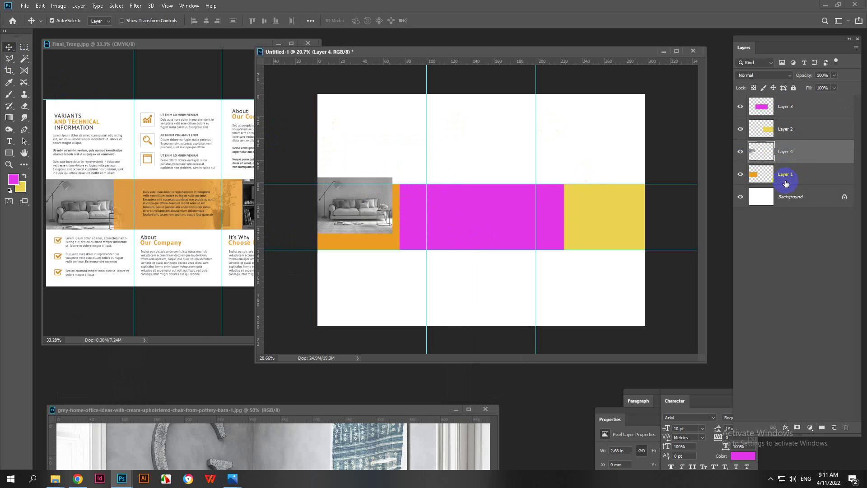
- Rename the orange block's layer to TRAI and the yellow block's layer to PHAI
double_click(788, 175)
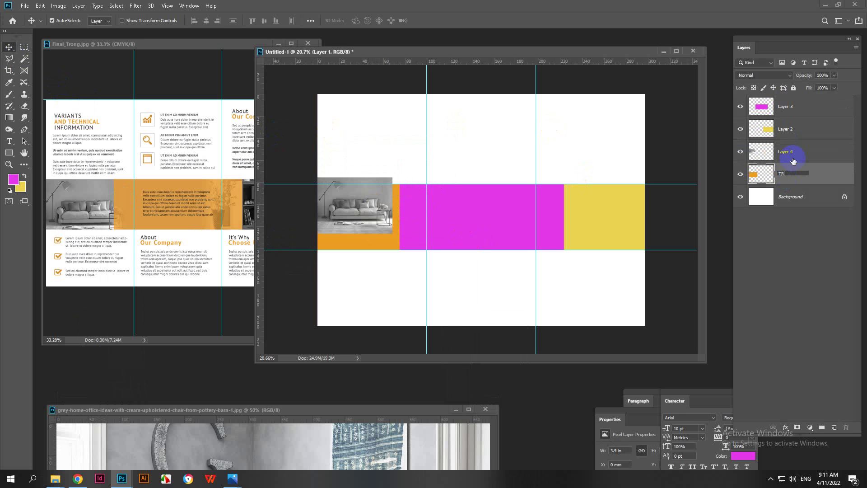
drag(793, 161, 781, 129)
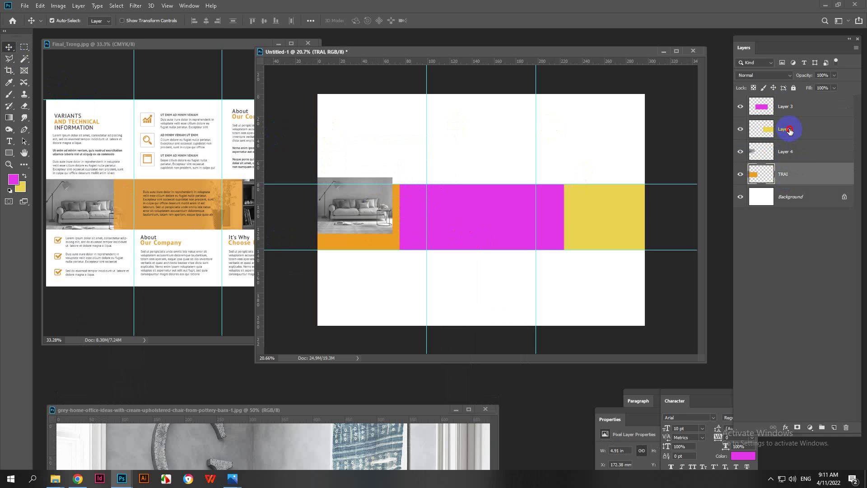
double_click(788, 129)
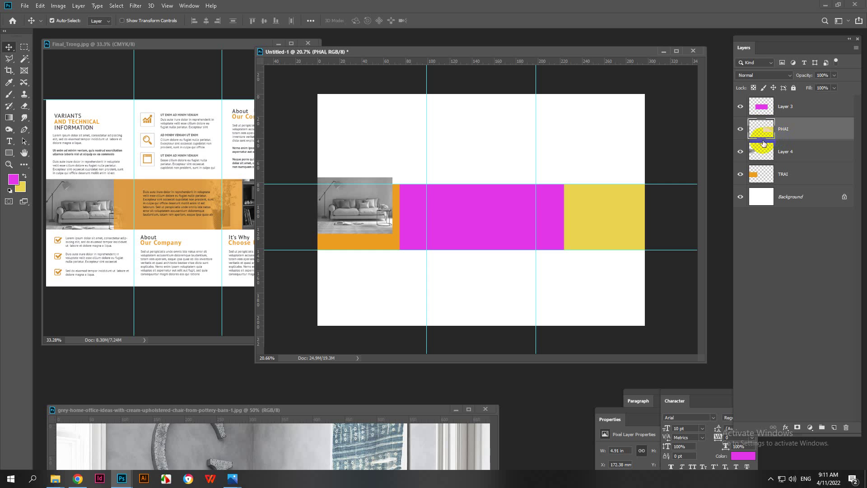
- Clip the sofa photo in Layer 4 to the orange TRAI block below it
click(386, 222)
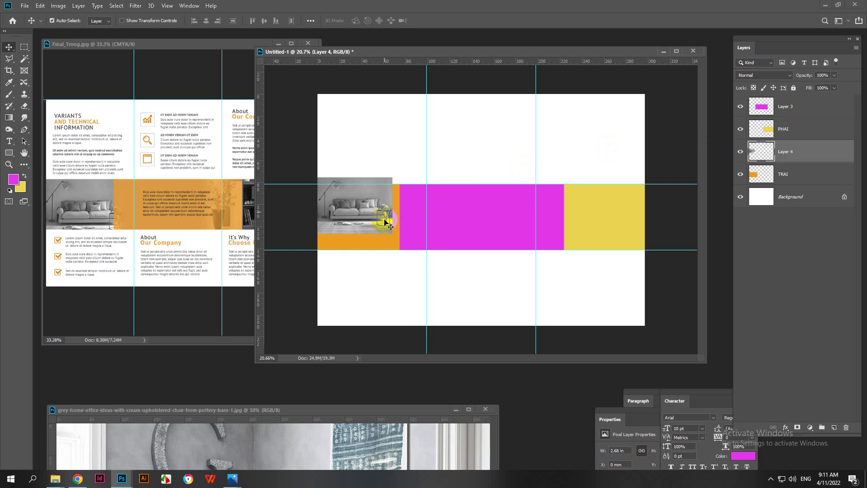
click(793, 176)
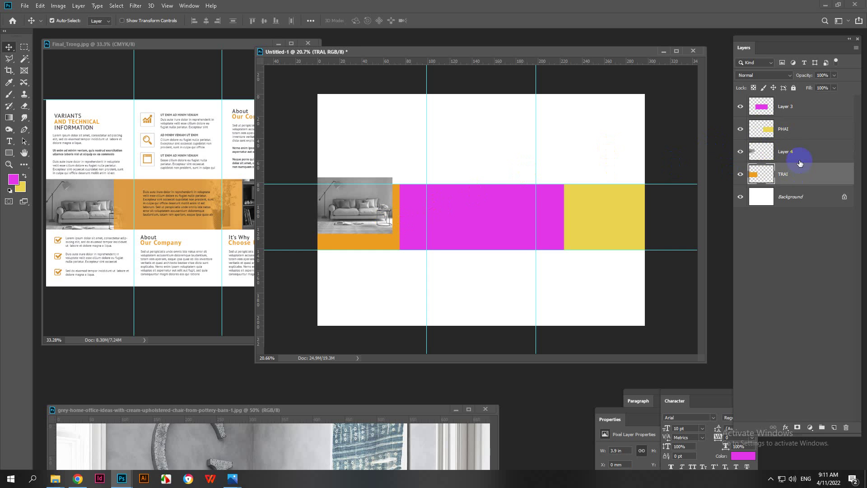
click(796, 129)
click(785, 178)
alt+click(806, 161)
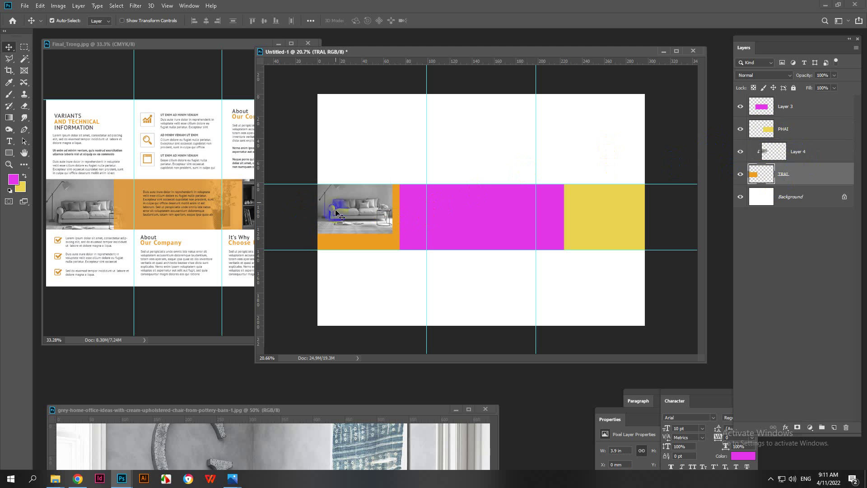
- Scale the sofa photo to about 146% so it covers the whole orange block, and fine-tune its position
drag(338, 215, 419, 275)
key(ctrl+t)
key(ctrl+plus)
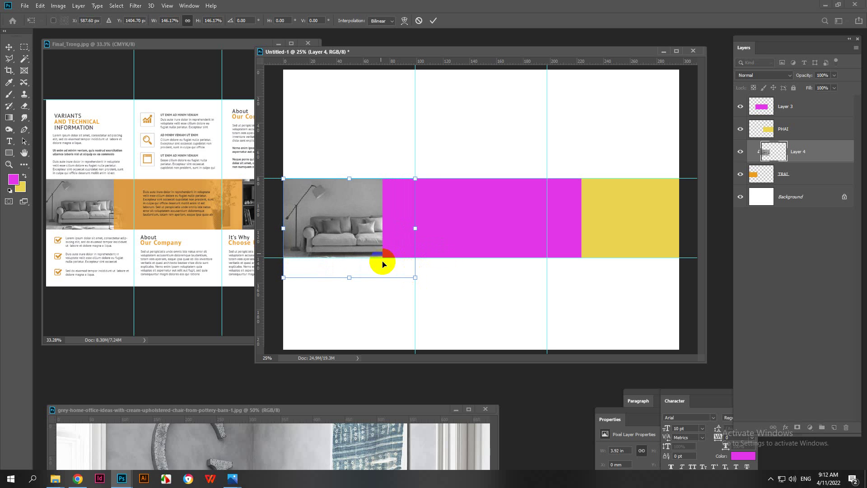
double_click(350, 237)
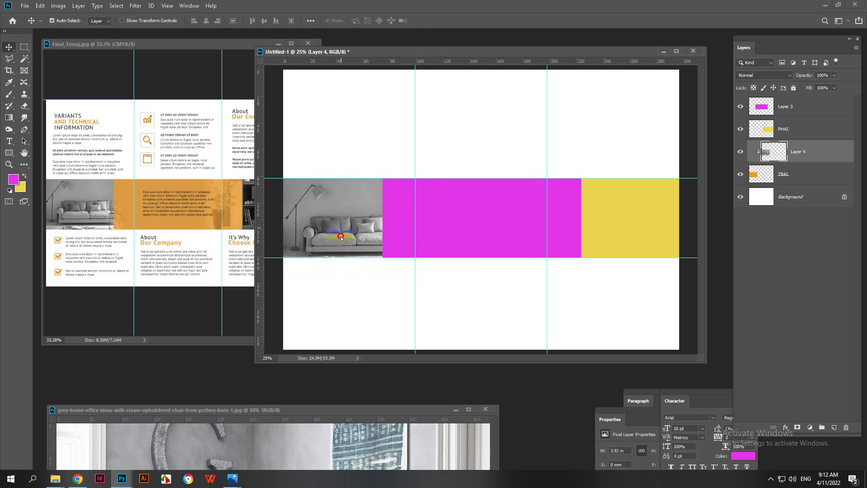
drag(341, 238, 341, 239)
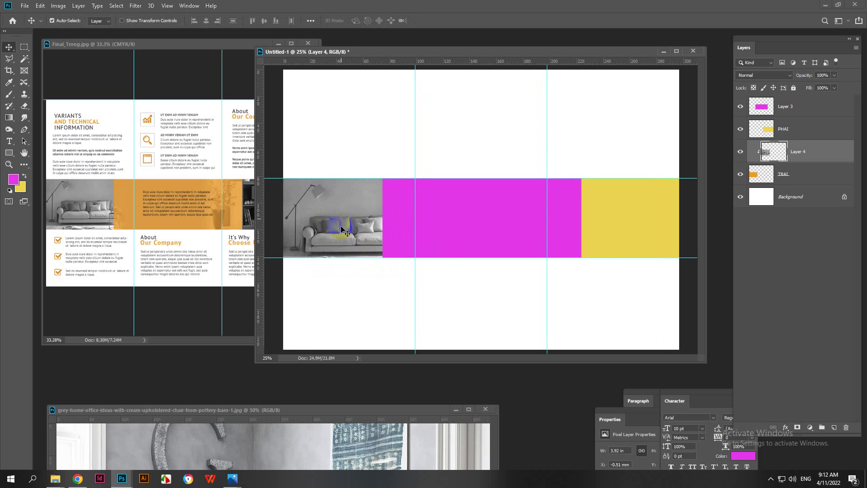
- Copy the home-office photo into the brochure directly above the PHAI layer and close its source file
click(561, 222)
click(613, 230)
drag(228, 410, 457, 161)
click(449, 227)
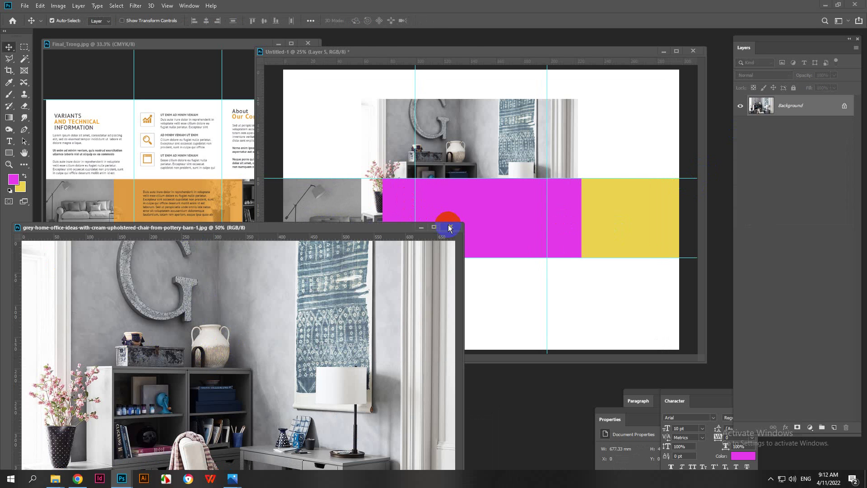
- Move the home-office photo over the yellow block, clip it to the PHAI layer and adjust its framing
drag(494, 140, 615, 176)
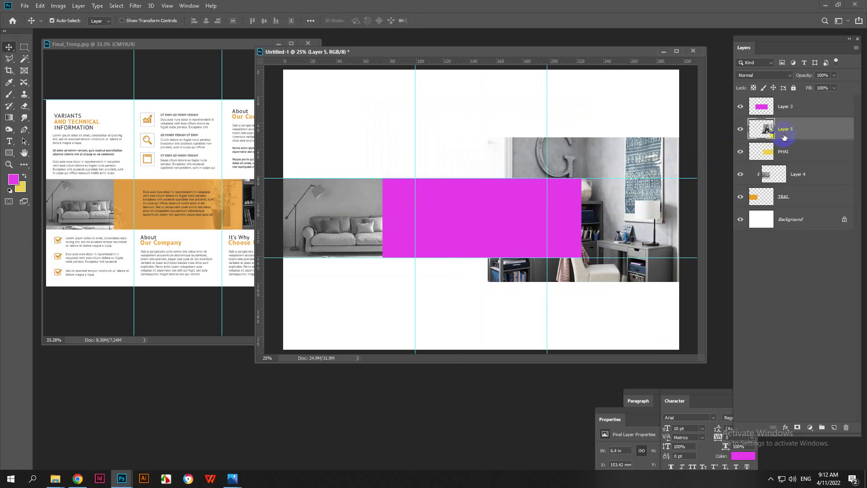
alt+click(799, 139)
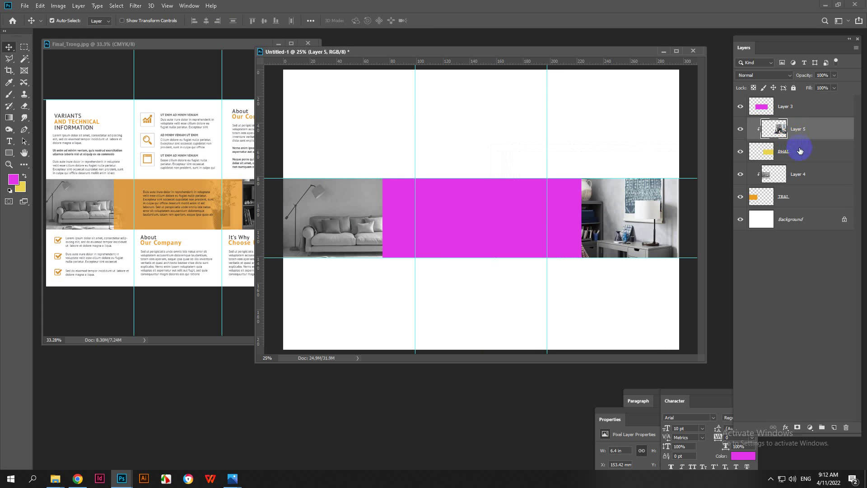
drag(609, 216, 634, 217)
- Lower the opacity of the magenta rectangle in Layer 3 to 75%
click(797, 109)
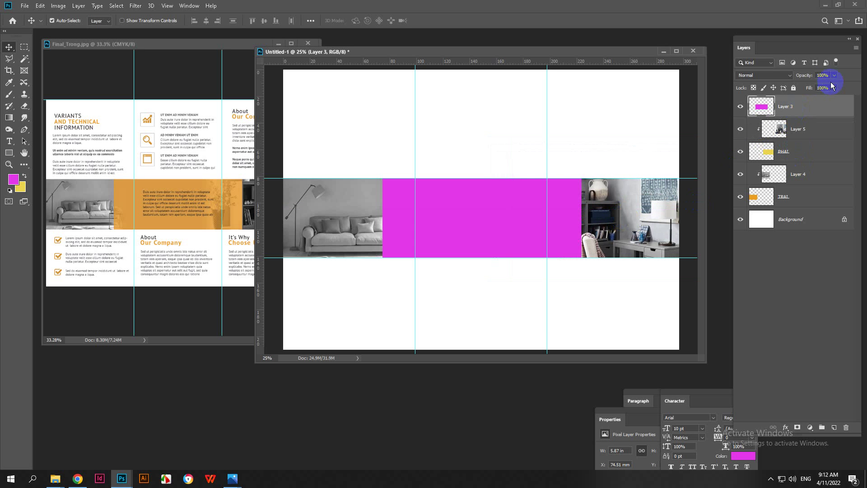
drag(832, 87, 823, 87)
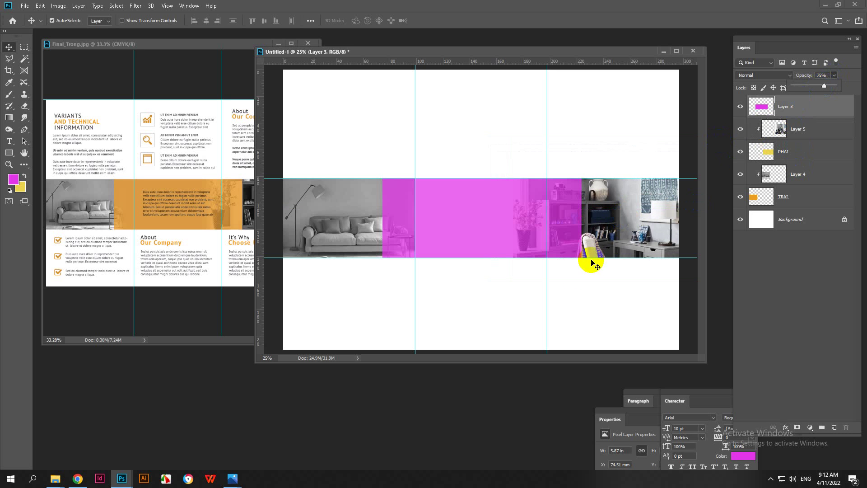
click(483, 309)
- Scale the home-office photo down to about 4.99 in wide so that more of the room fits inside the PHAI block
mouse_move(599, 225)
mouse_down()
mouse_move(608, 225)
mouse_move(166, 231)
mouse_move(412, 218)
mouse_move(595, 225)
mouse_up()
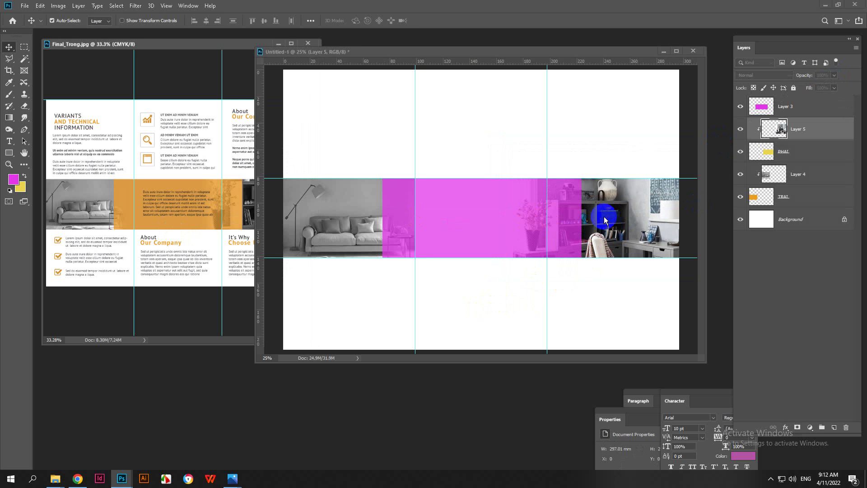
scroll(595, 226, down, 1)
key(ctrl+t)
scroll(595, 226, down, 4)
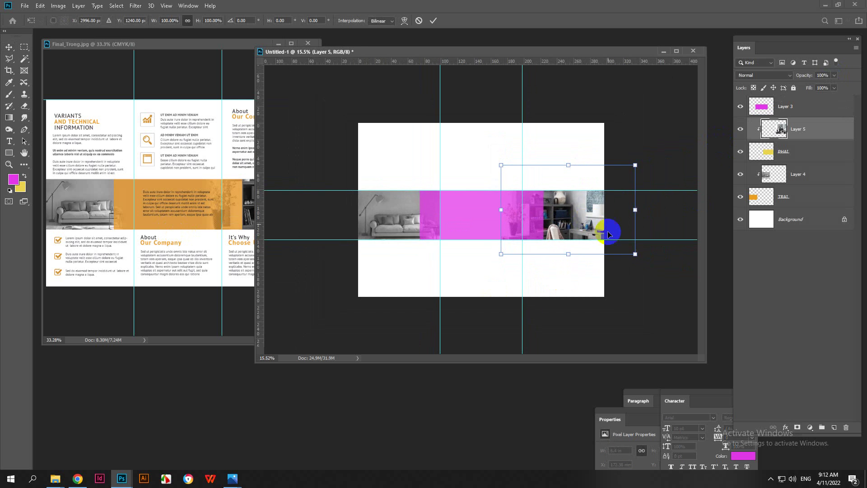
drag(636, 254, 583, 226)
mouse_move(510, 177)
mouse_down()
mouse_move(527, 198)
mouse_move(531, 177)
mouse_move(499, 172)
mouse_up()
scroll(531, 208, up, 3)
key(Return)
scroll(542, 242, up, 2)
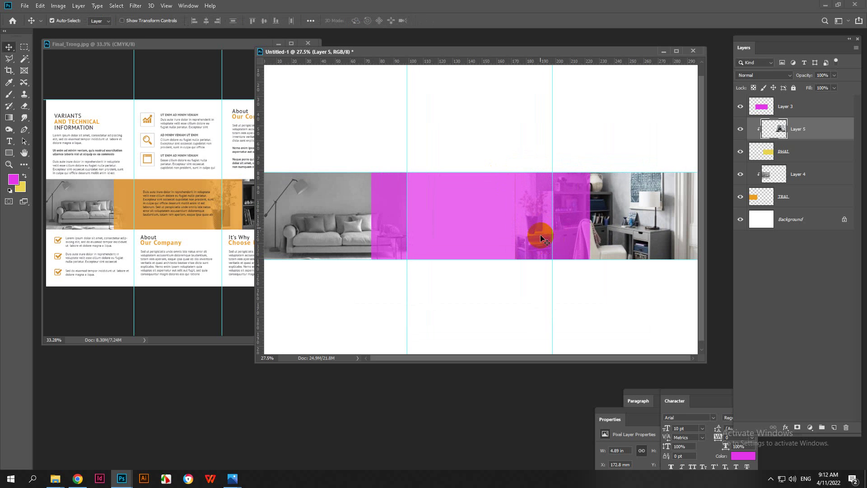
key(ctrl+t)
mouse_move(515, 137)
mouse_down()
mouse_move(511, 151)
mouse_move(509, 138)
mouse_up()
key(Return)
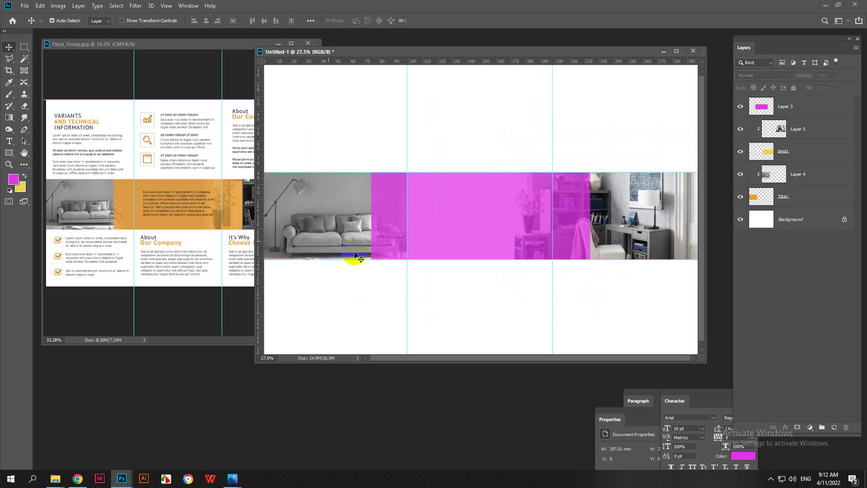
click(243, 224)
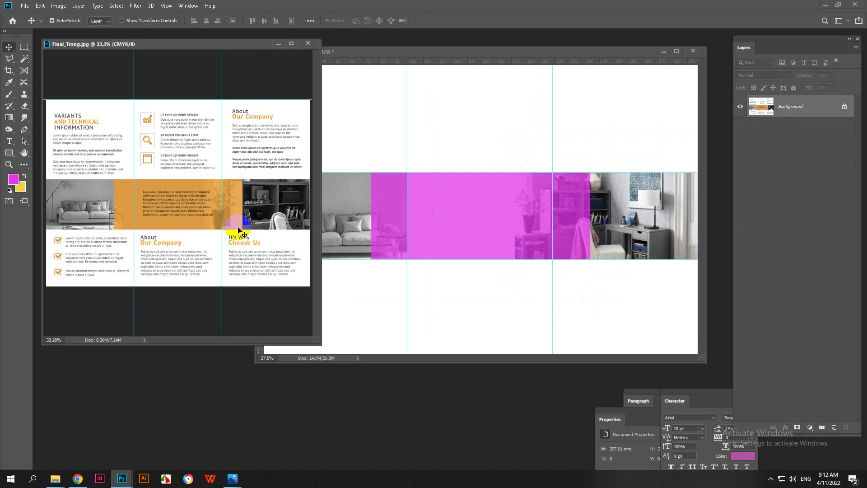
click(619, 242)
drag(625, 232, 586, 292)
key(ctrl+z)
click(332, 225)
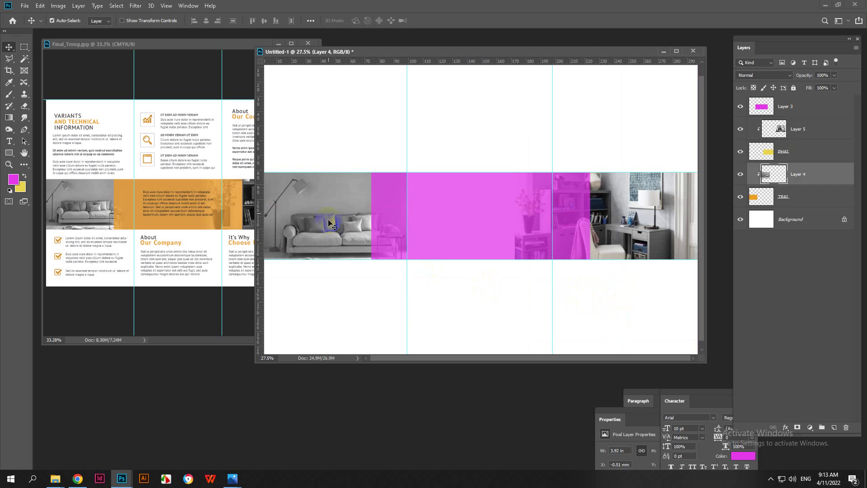
drag(333, 224, 310, 276)
key(ctrl+z)
drag(451, 236, 457, 288)
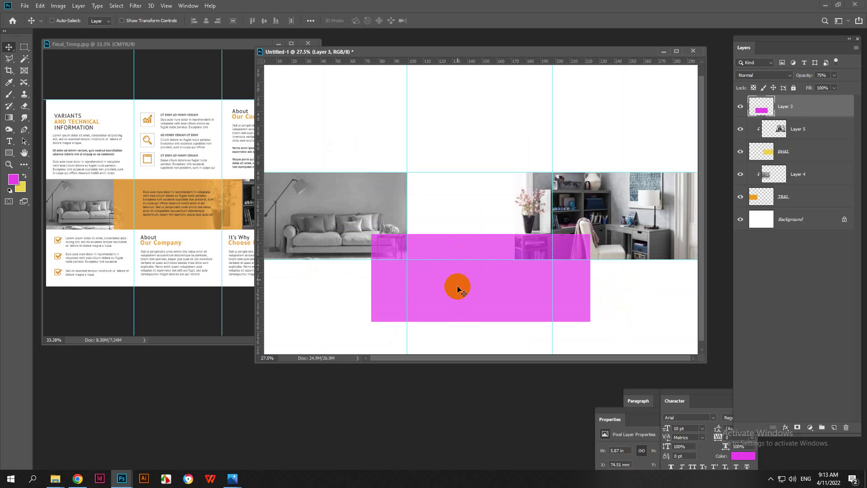
key(ctrl+z)
drag(624, 219, 654, 304)
drag(410, 242, 298, 298)
drag(490, 216, 514, 262)
key(ctrl+z)
key(ctrl+z)
key(ctrl+z)
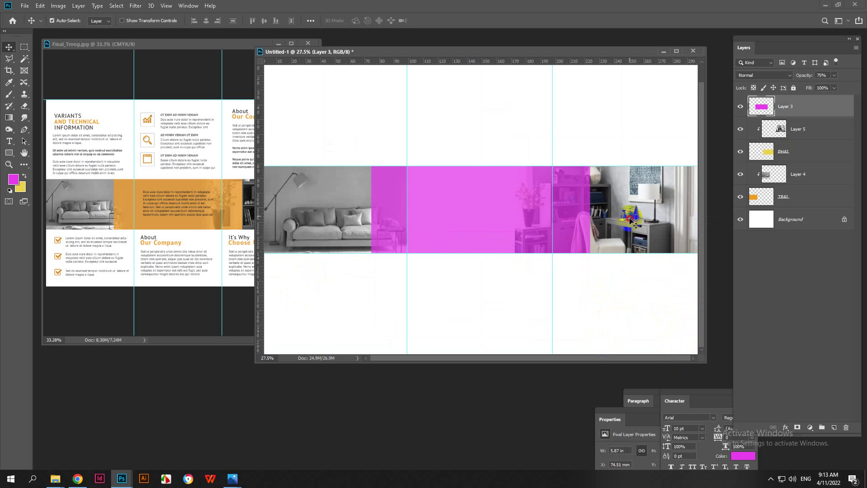
- Shift the home-office photo right to about X 185.67 mm and narrow its PHAI block to about 108.5 mm from the left edge
ctrl+click(629, 218)
drag(629, 218, 654, 218)
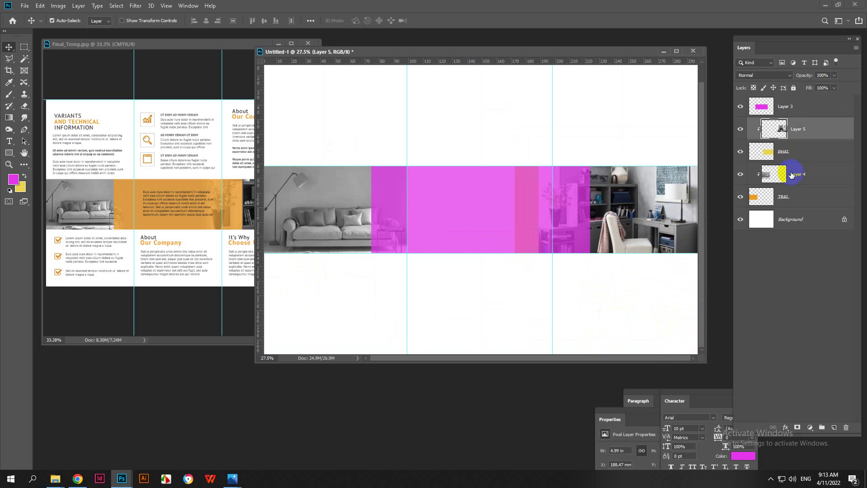
click(809, 150)
key(ctrl+t)
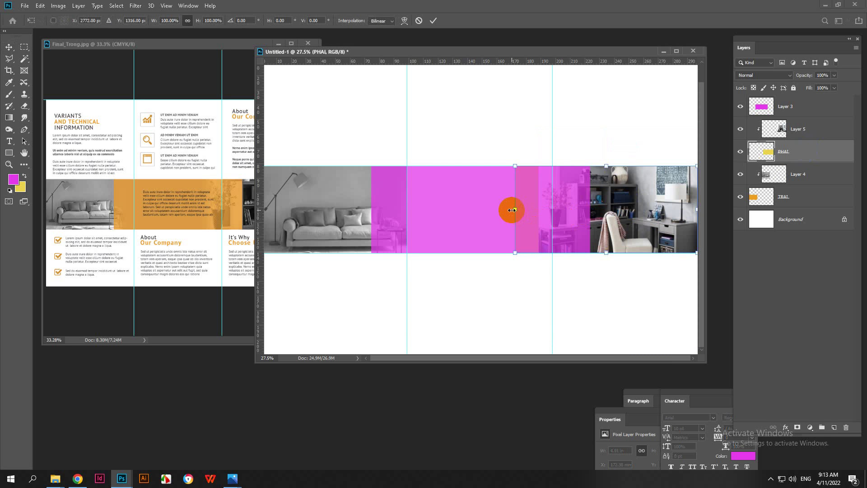
drag(512, 210, 535, 211)
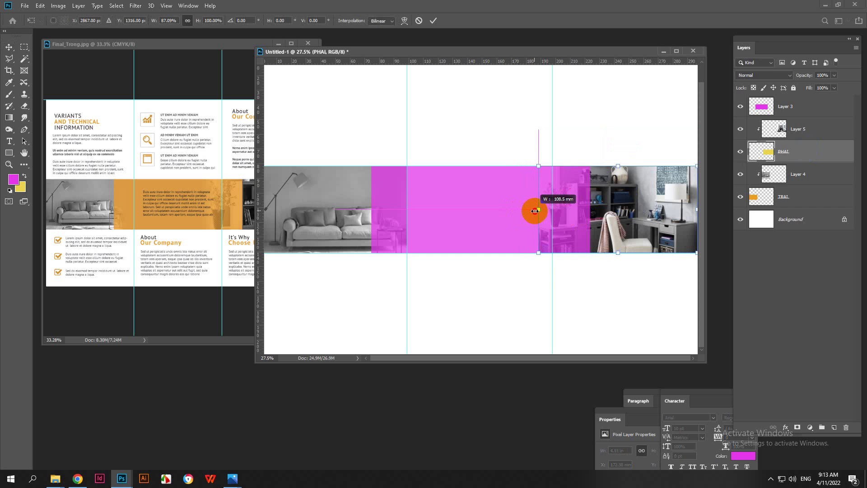
key(Return)
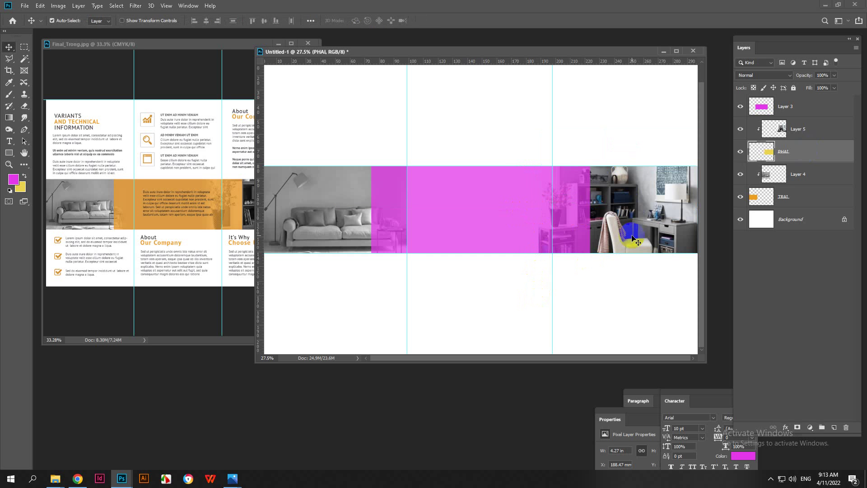
drag(632, 235, 635, 229)
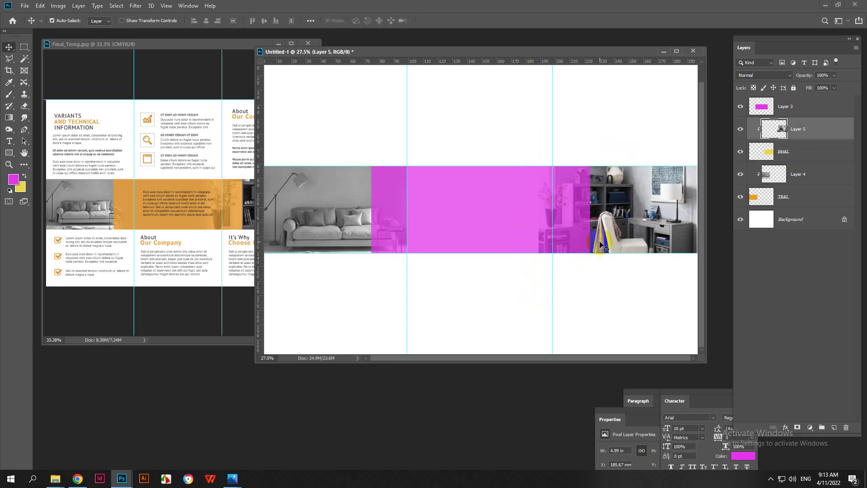
- Recolour the magenta rectangle in Layer 3 with the orange sampled from the reference brochure's middle band, and deselect
scroll(522, 236, up, 1)
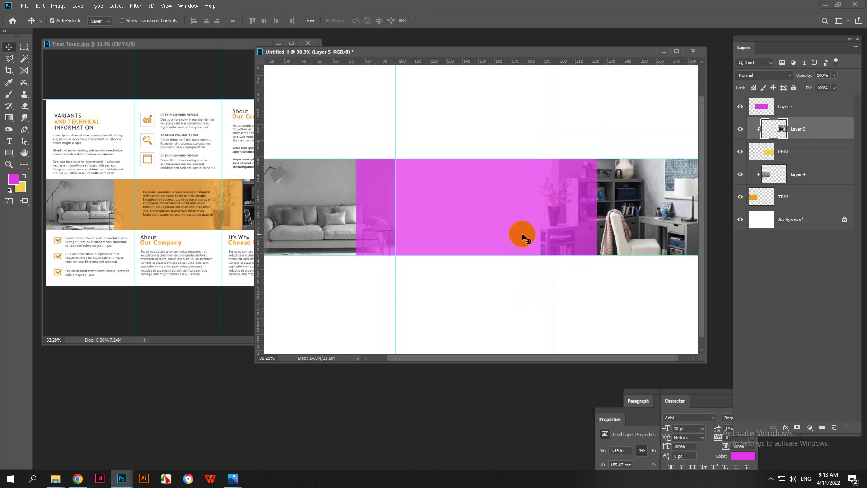
click(763, 108)
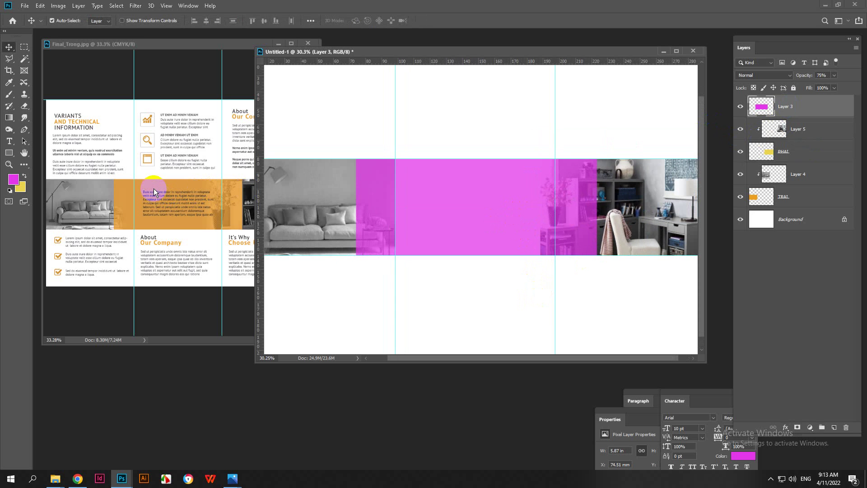
click(9, 83)
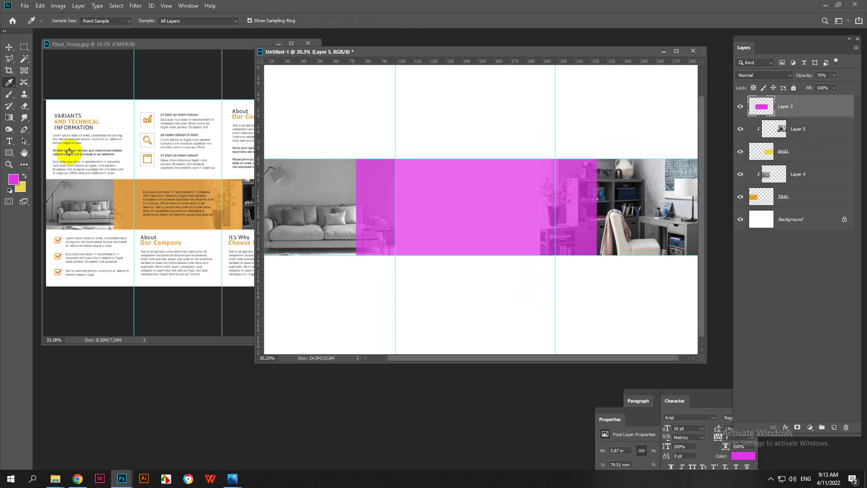
click(153, 185)
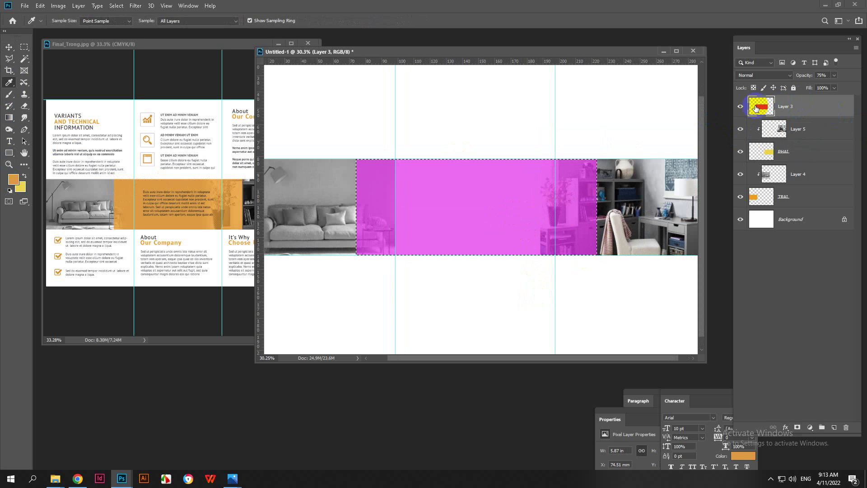
key(alt+BackSpace)
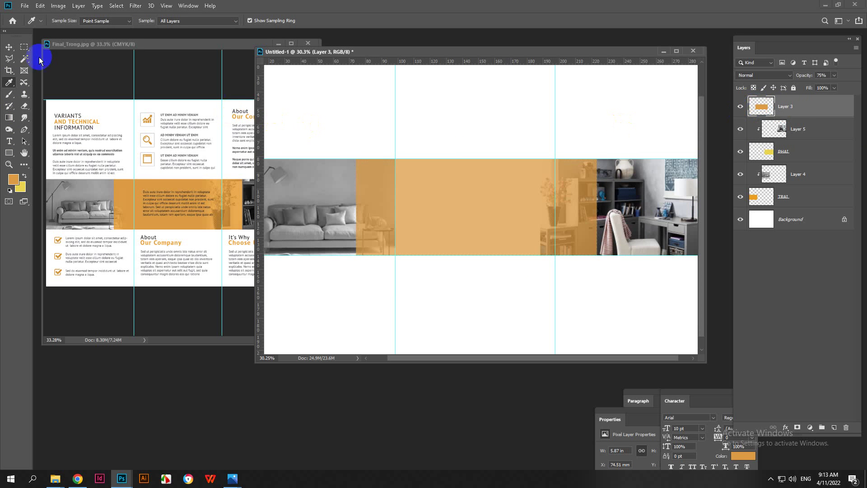
click(9, 47)
key(ctrl+d)
- Try the darker brownish orange #af7526 as the fill of the Layer 3 overlay rectangle
click(13, 179)
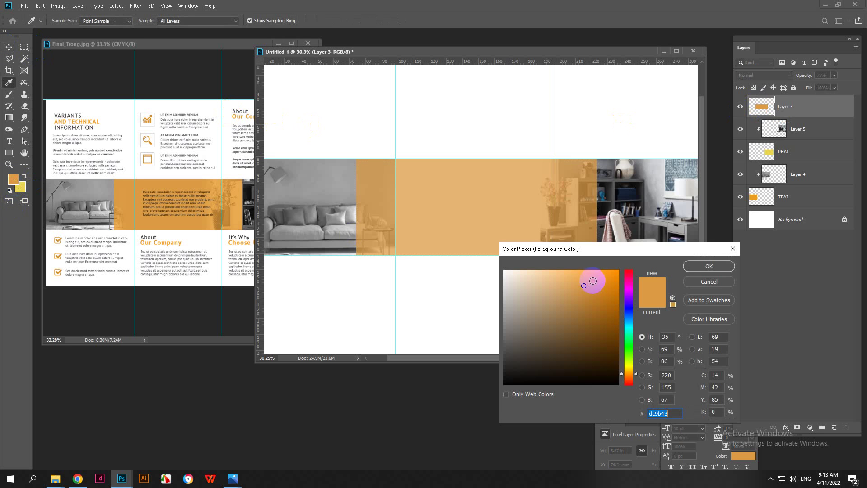
click(592, 305)
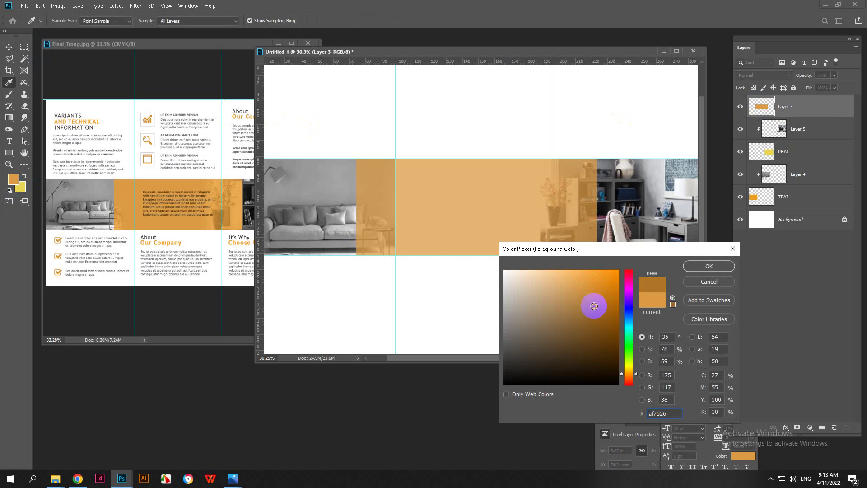
click(705, 266)
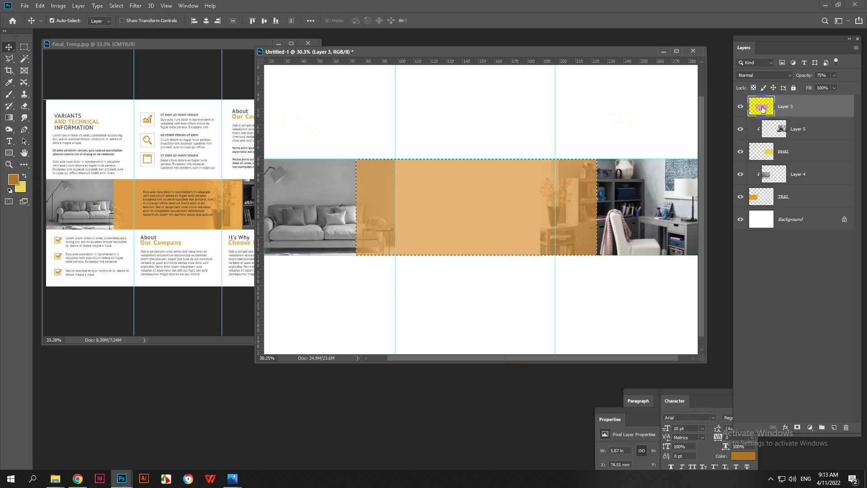
ctrl+click(763, 107)
key(alt+BackSpace)
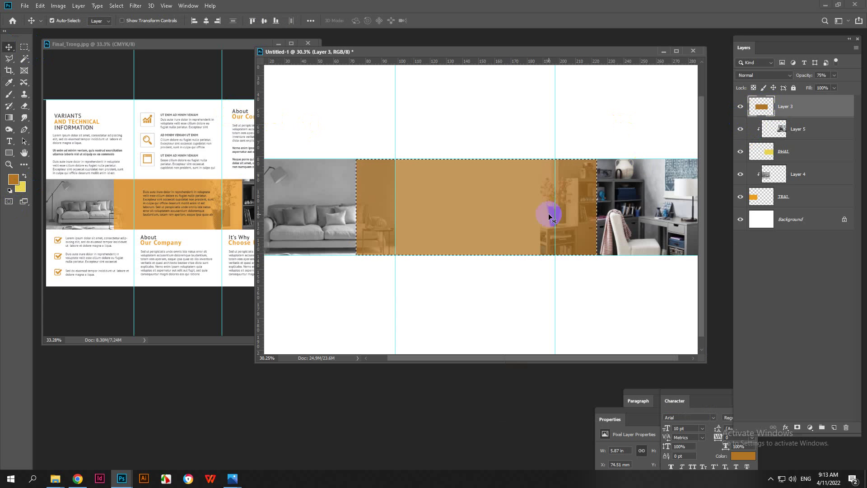
- Pick a brighter, more saturated orange as the foreground colour, refill the Layer 3 rectangle with it, and deselect
click(12, 181)
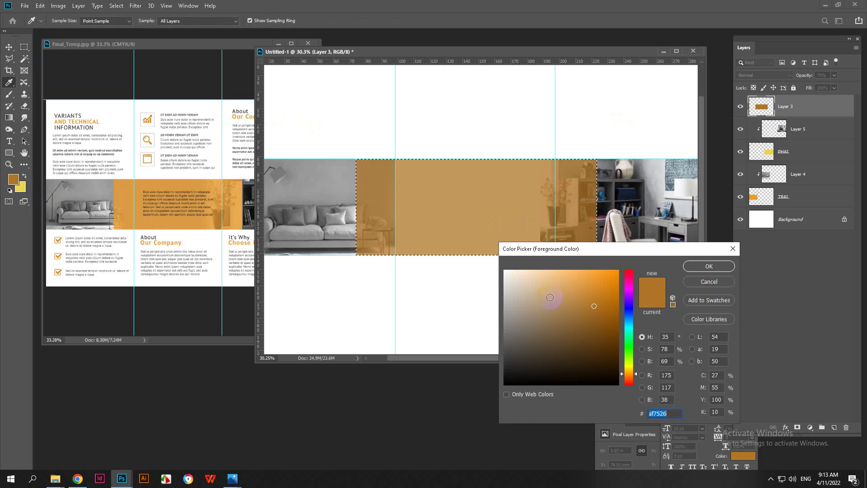
click(603, 294)
click(697, 267)
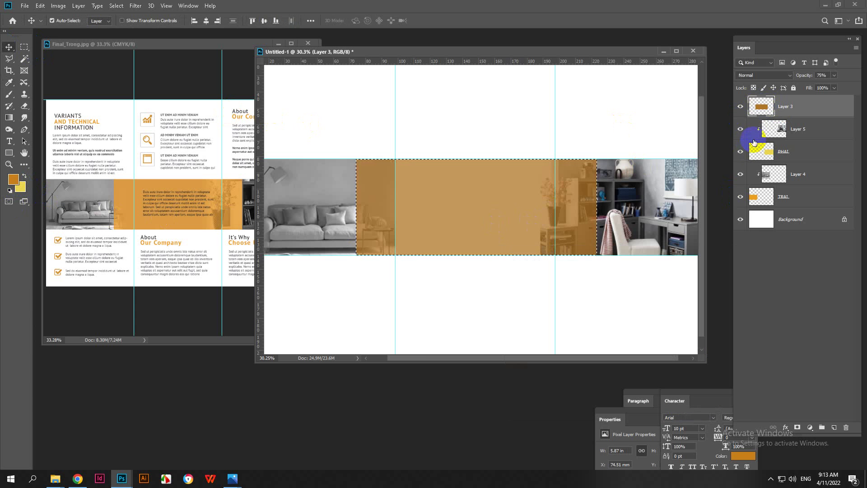
ctrl+click(767, 101)
key(alt+BackSpace)
key(ctrl+d)
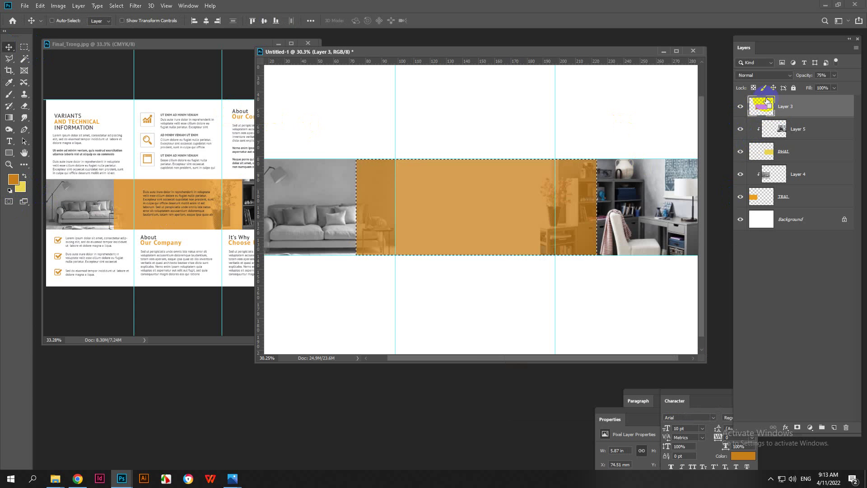
click(433, 239)
- Inspect the recoloured middle band and compare it with the orange band and its paragraph in Final_Trong.jpg
scroll(432, 239, up, 1)
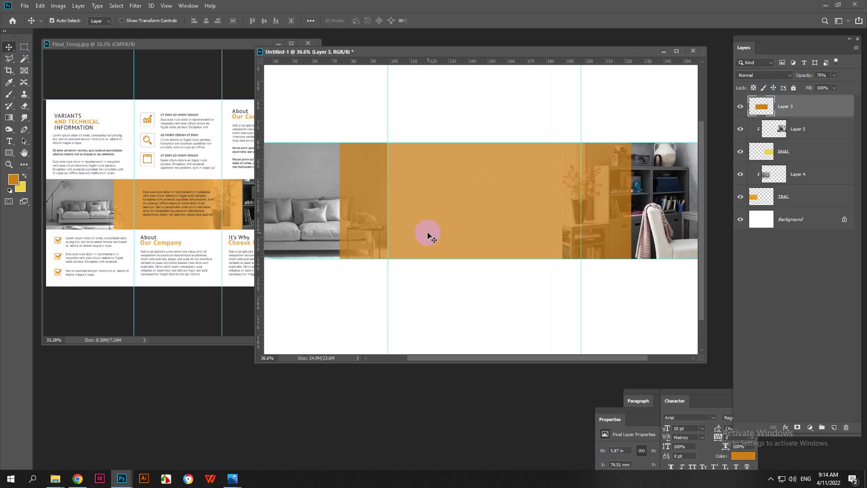
drag(428, 234, 365, 243)
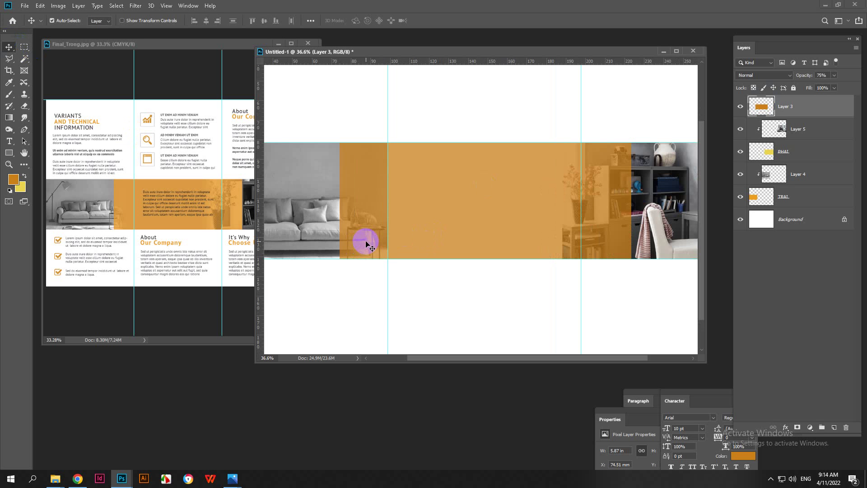
scroll(365, 244, down, 1)
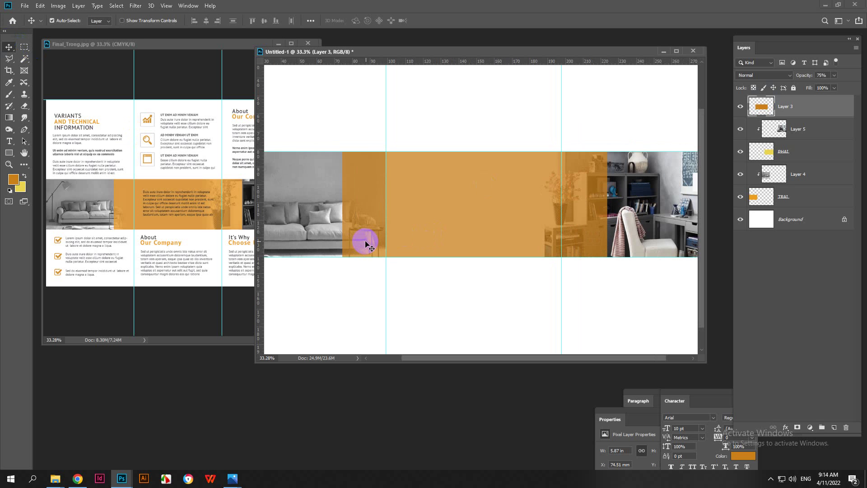
scroll(366, 244, down, 2)
scroll(371, 246, up, 1)
scroll(373, 246, down, 1)
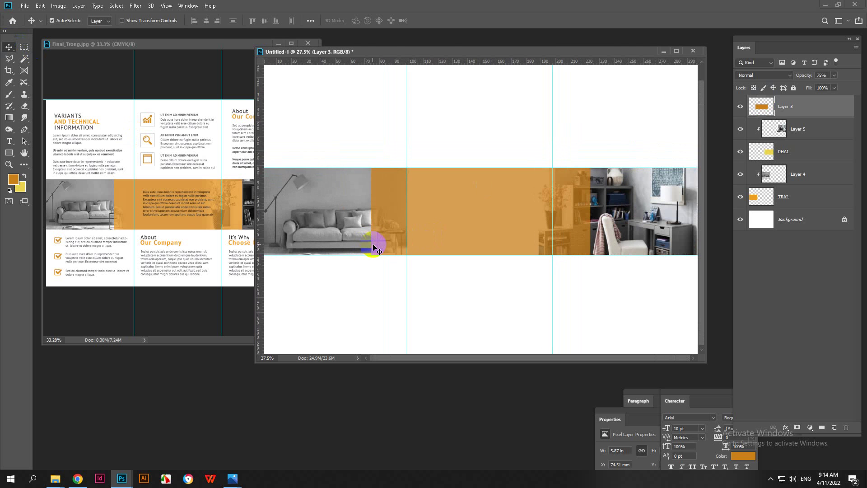
click(180, 215)
scroll(180, 215, up, 7)
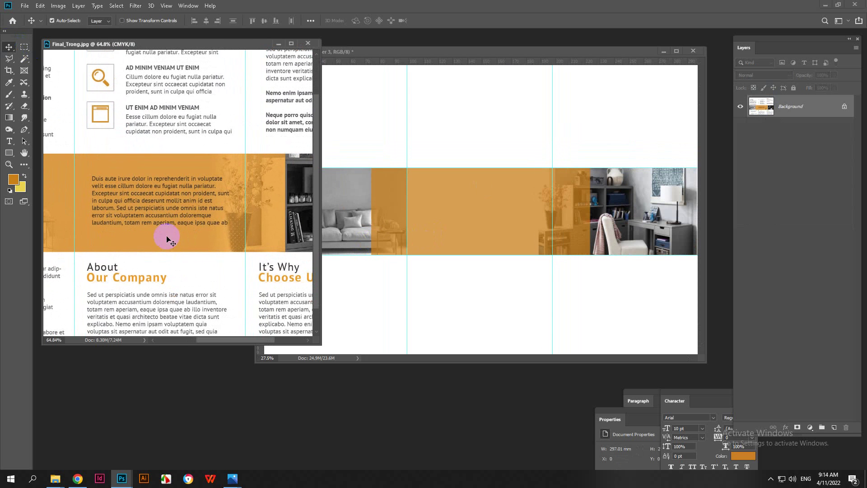
- Add a paragraph text box about 78 mm wide with Lorem ipsum placeholder text over the orange band in Untitled-1, coloured black (#000000)
click(9, 141)
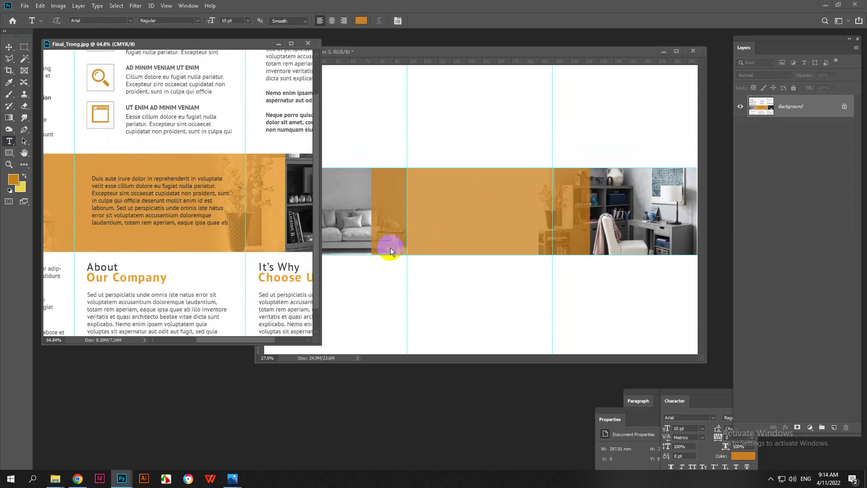
click(437, 51)
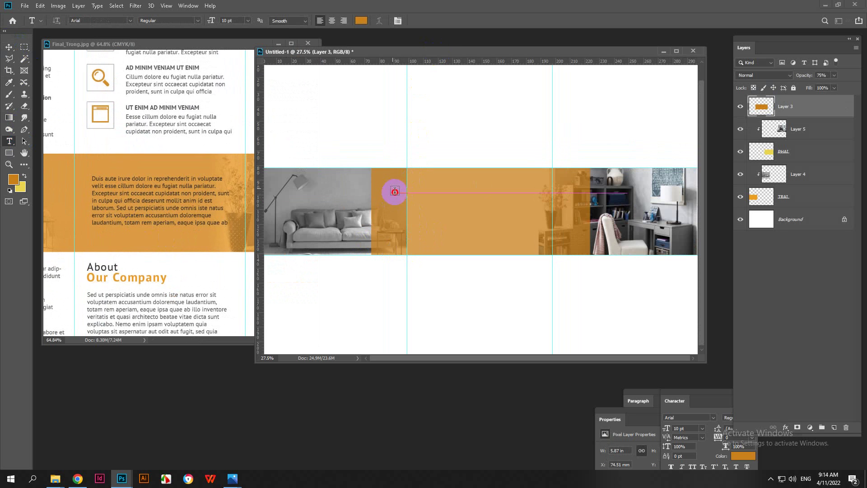
drag(395, 192, 542, 234)
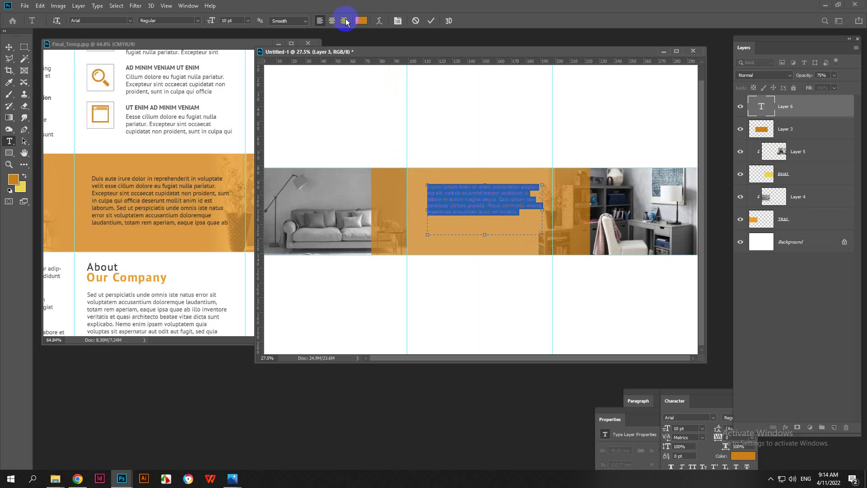
click(361, 21)
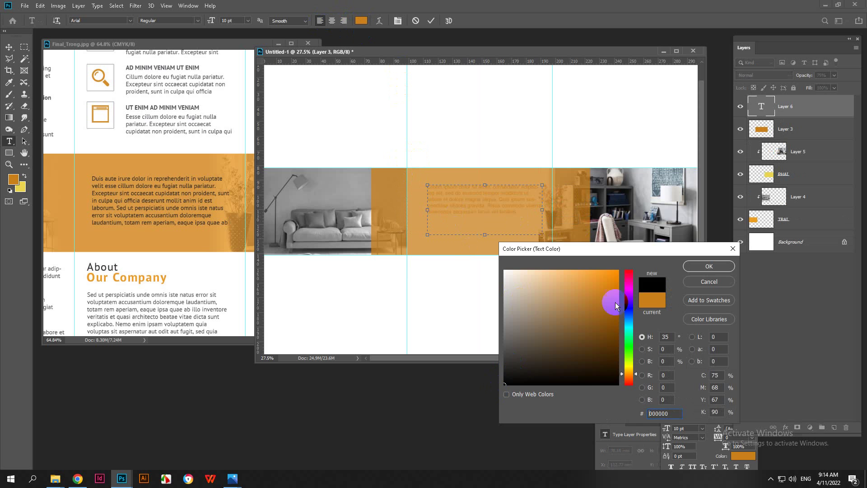
click(709, 266)
click(524, 214)
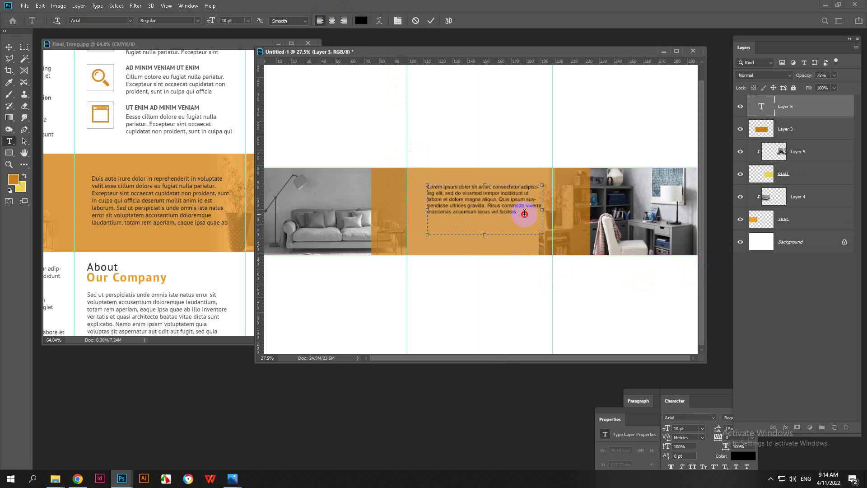
- Duplicate the passage from "Quis ipsum" through "facilisis." at the end of the band's placeholder paragraph and commit the text
drag(524, 214, 498, 199)
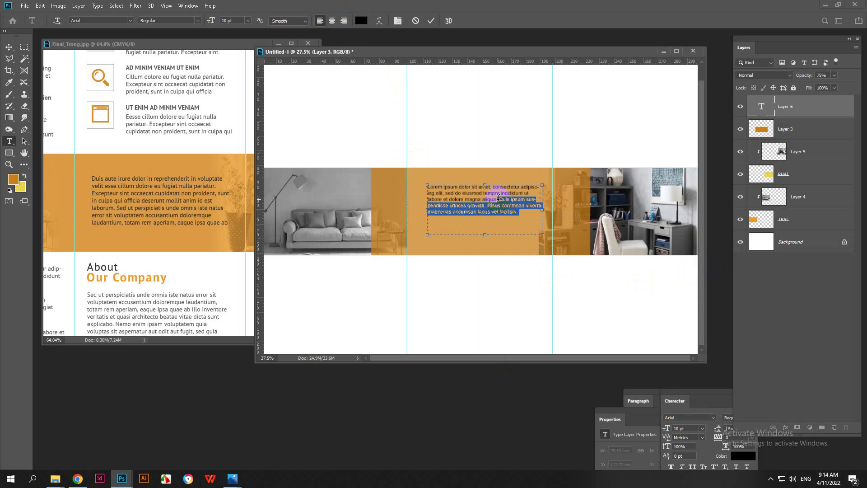
click(523, 210)
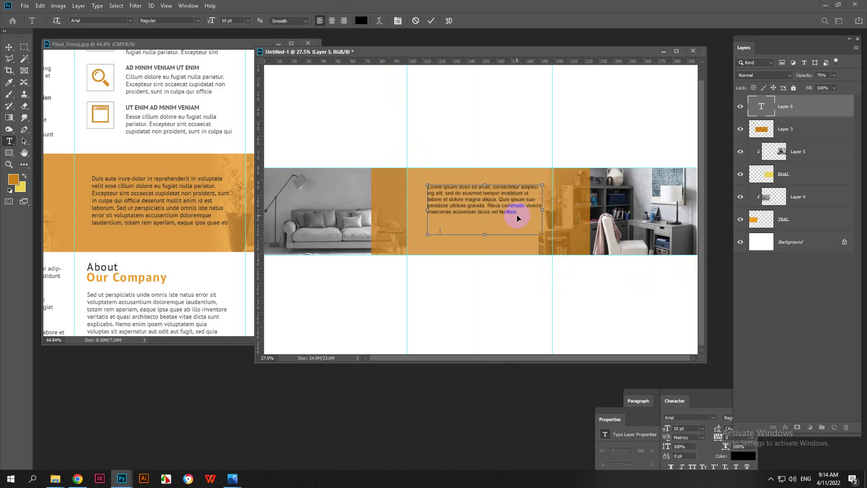
click(9, 47)
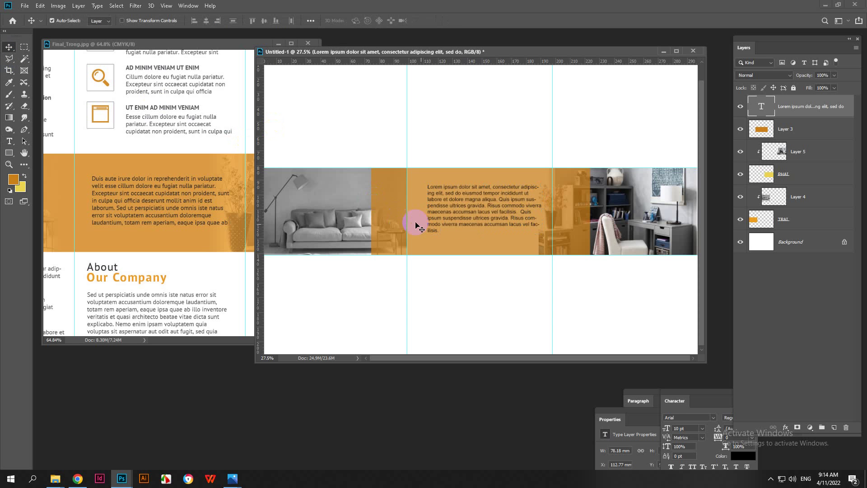
- Delete the closing words "lacus vel facilisis." so that the band's paragraph ends with "accumsan", and commit the text
double_click(437, 227)
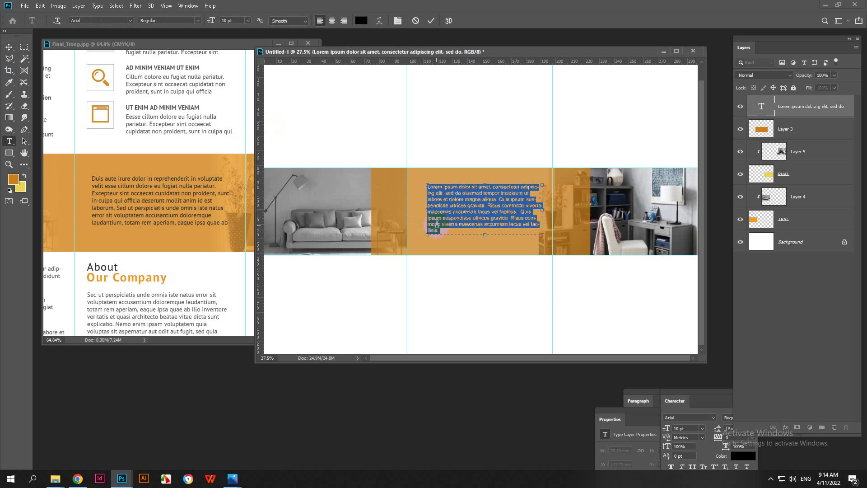
click(523, 212)
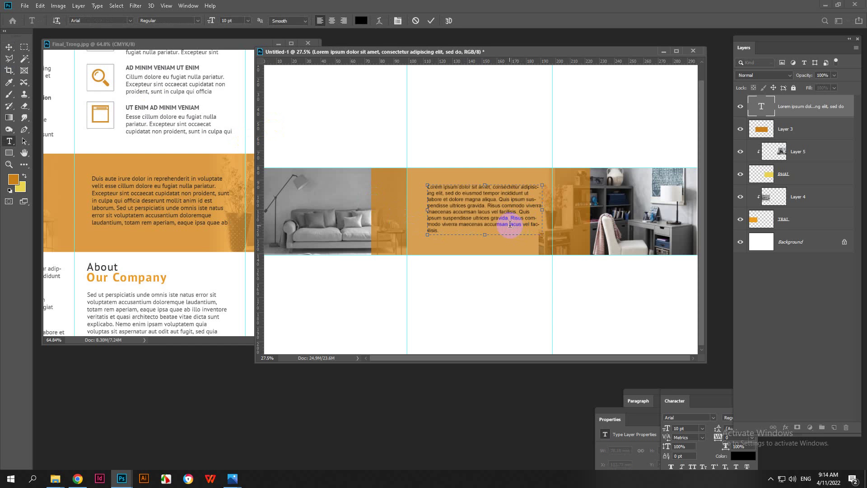
drag(509, 224, 519, 234)
key(BackSpace)
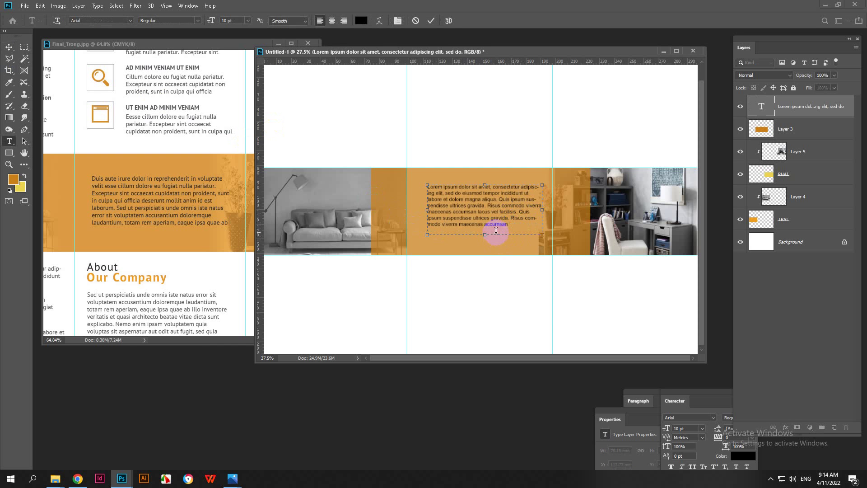
click(9, 47)
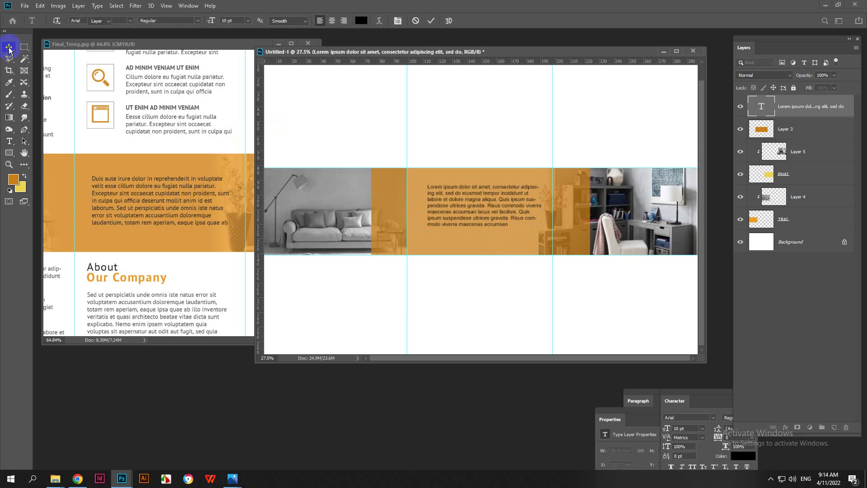
- Compare the paragraph's placement with the reference and shift it slightly left to about X 110.06 mm
scroll(433, 319, down, 1)
scroll(138, 222, down, 3)
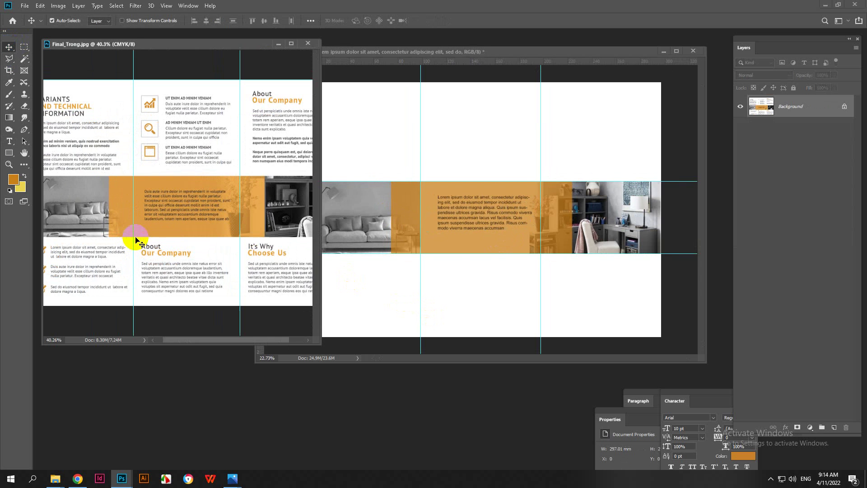
scroll(447, 251, down, 1)
scroll(448, 253, up, 2)
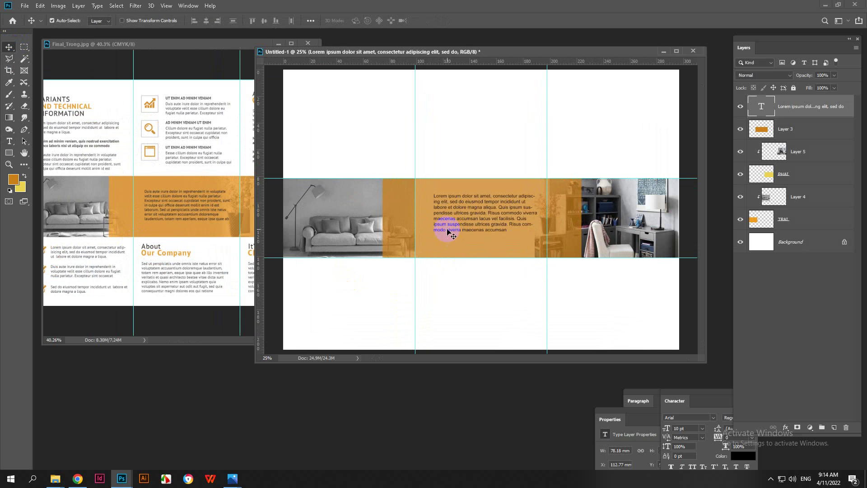
drag(449, 235, 446, 235)
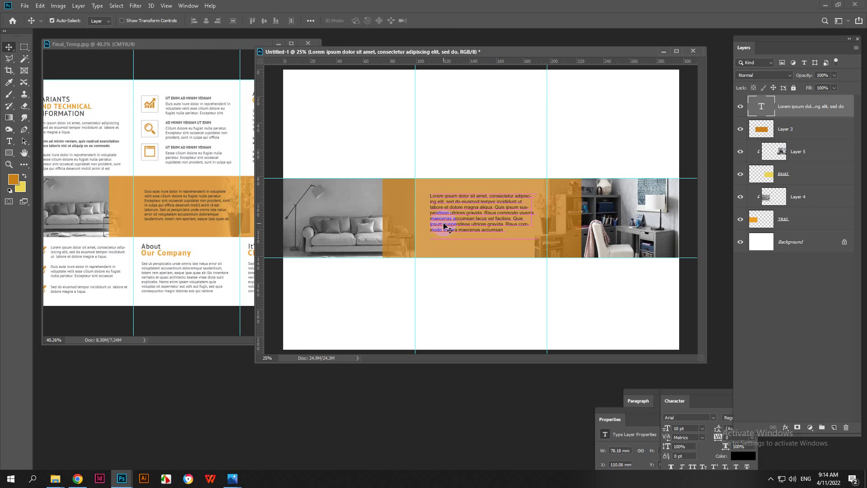
- Compare the reference's middle-band paragraph up close with the text block in the new layout
click(224, 218)
scroll(225, 219, up, 3)
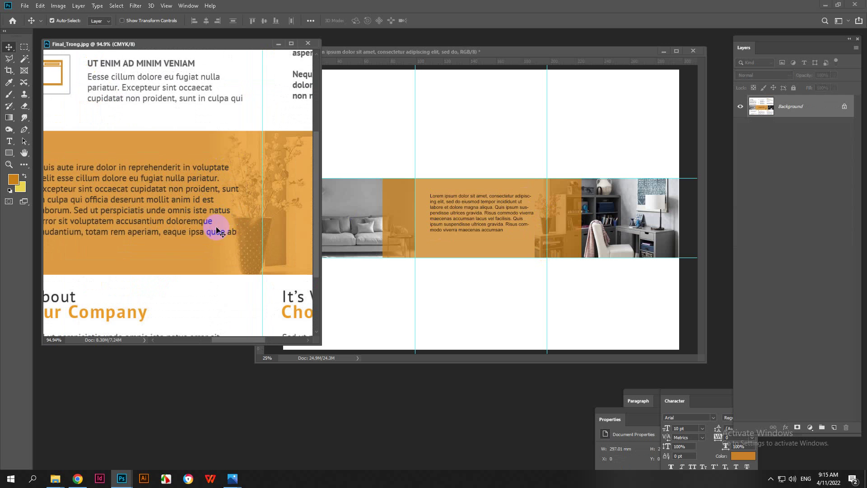
scroll(234, 233, down, 2)
click(489, 257)
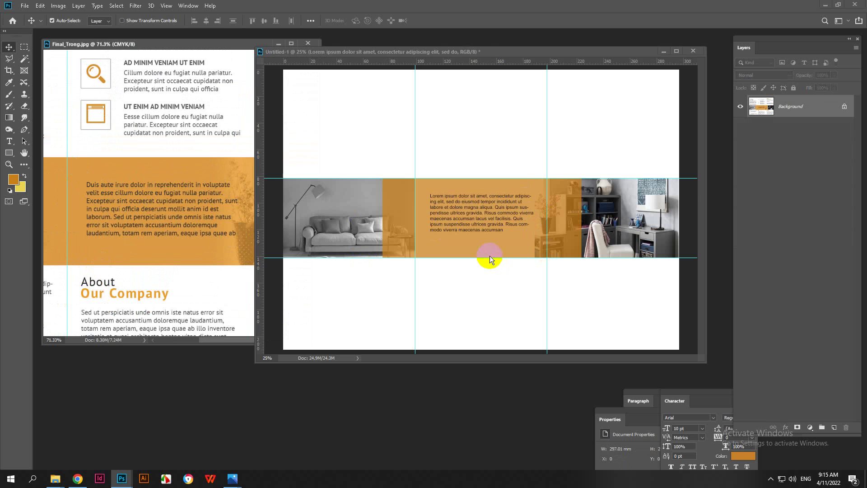
scroll(470, 226, up, 2)
scroll(424, 245, down, 2)
- Examine the heading, body text and margins of the reference brochure's left column against the empty left panel of Untitled-1
click(162, 244)
scroll(162, 244, down, 4)
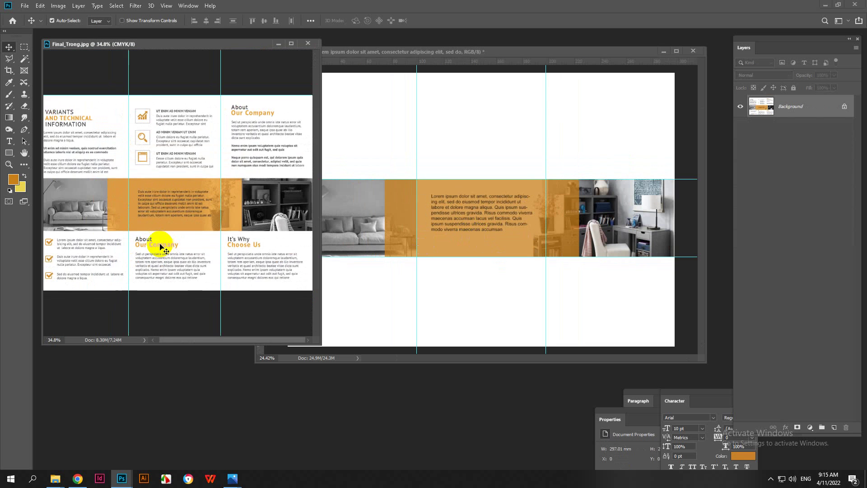
scroll(113, 230, up, 1)
scroll(86, 149, up, 2)
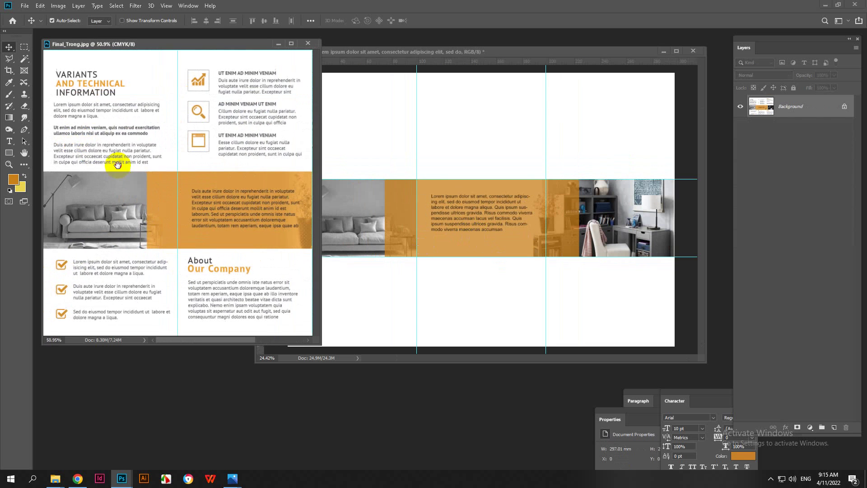
scroll(108, 156, up, 1)
click(385, 164)
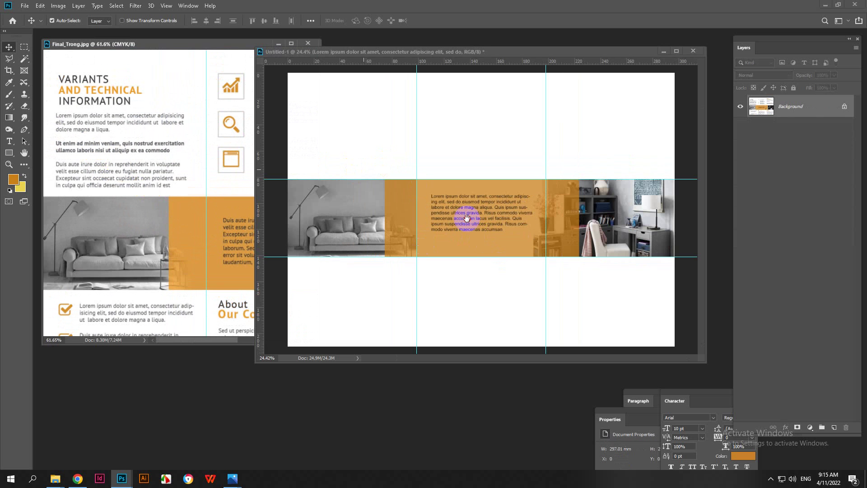
scroll(338, 131, up, 1)
drag(410, 211, 333, 188)
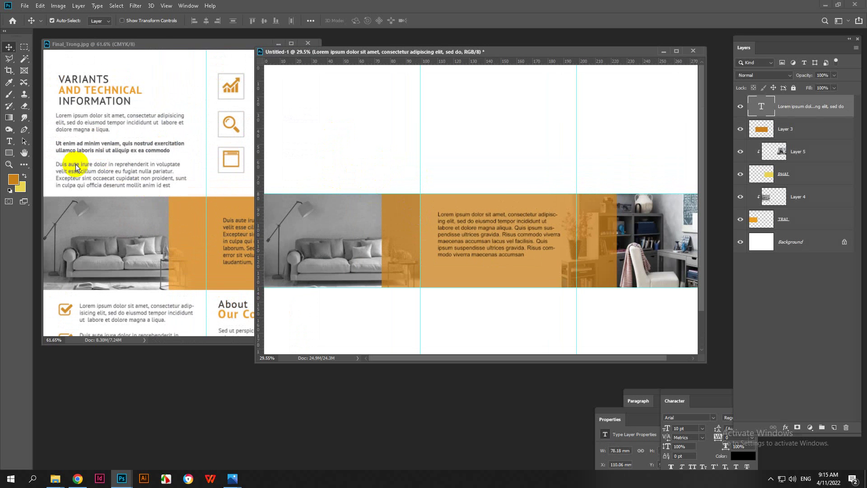
click(123, 221)
scroll(124, 221, down, 1)
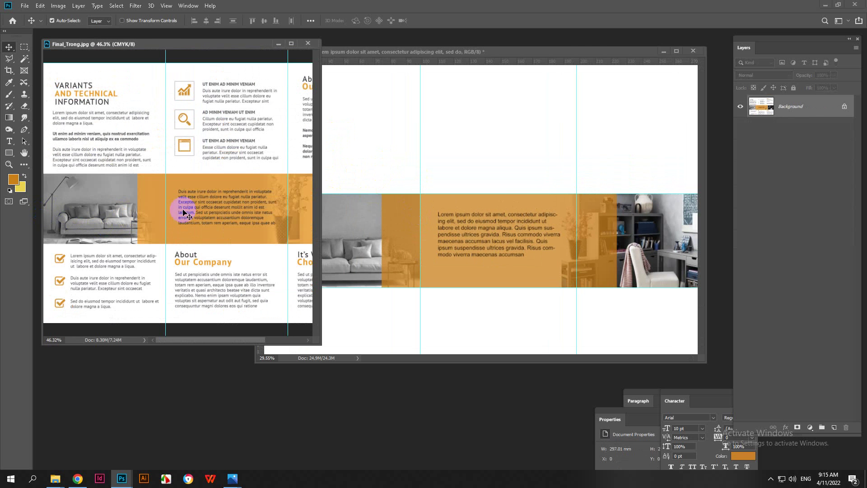
drag(182, 208, 362, 208)
scroll(362, 208, down, 1)
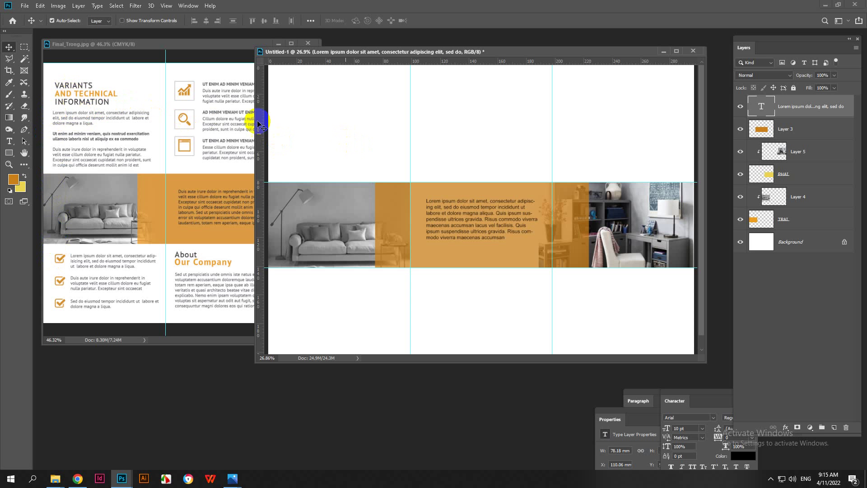
click(371, 138)
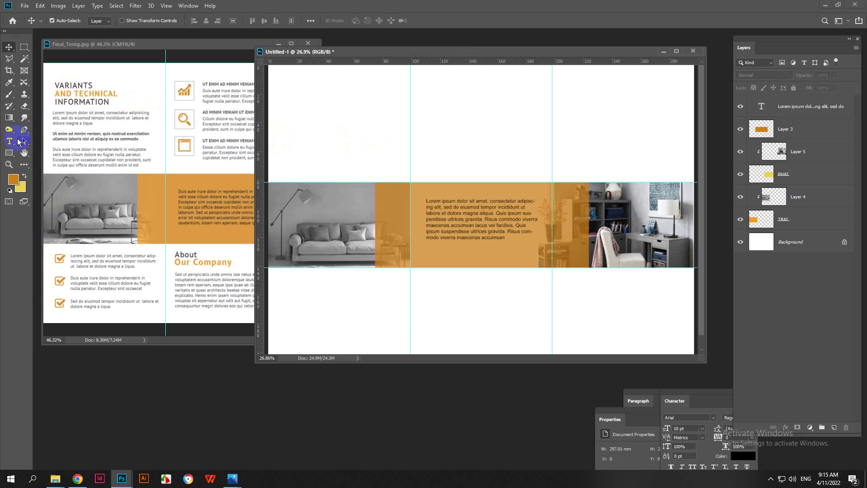
click(18, 141)
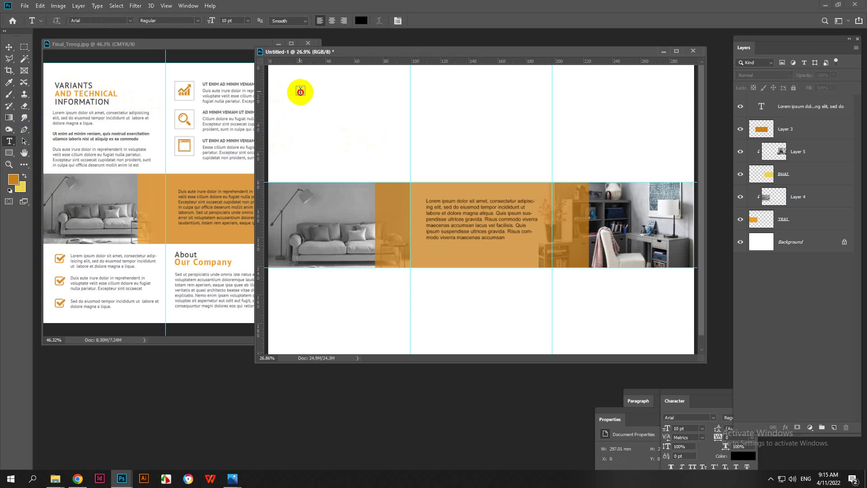
drag(300, 92, 370, 125)
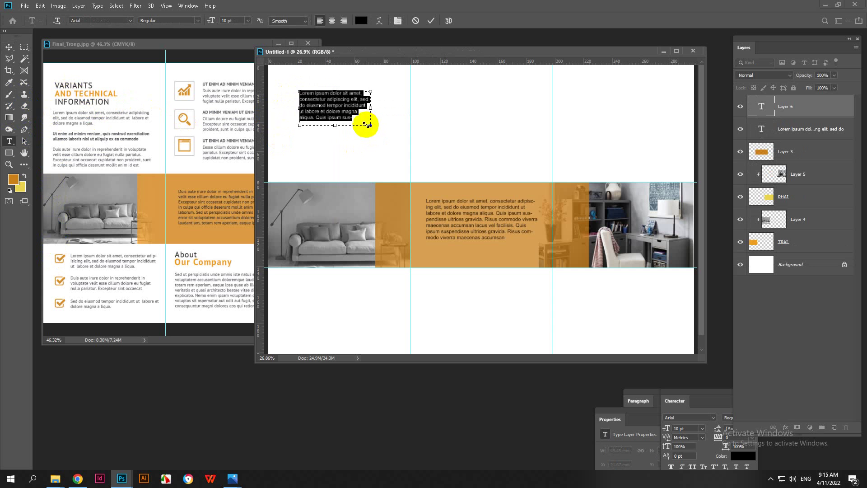
click(9, 47)
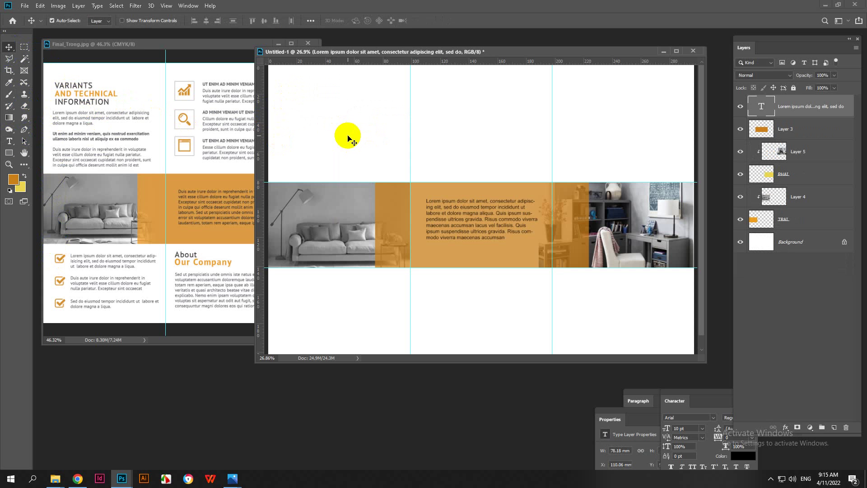
- Add a 24 pt Arial heading in the upper area of the left panel reading "VARIANTS", "AND TECHNICAL", "INFORMATION" on three lines
click(9, 141)
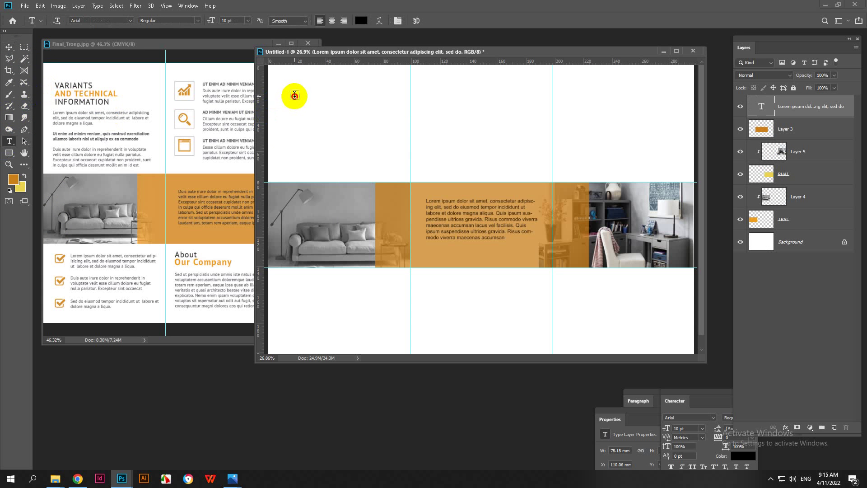
click(294, 96)
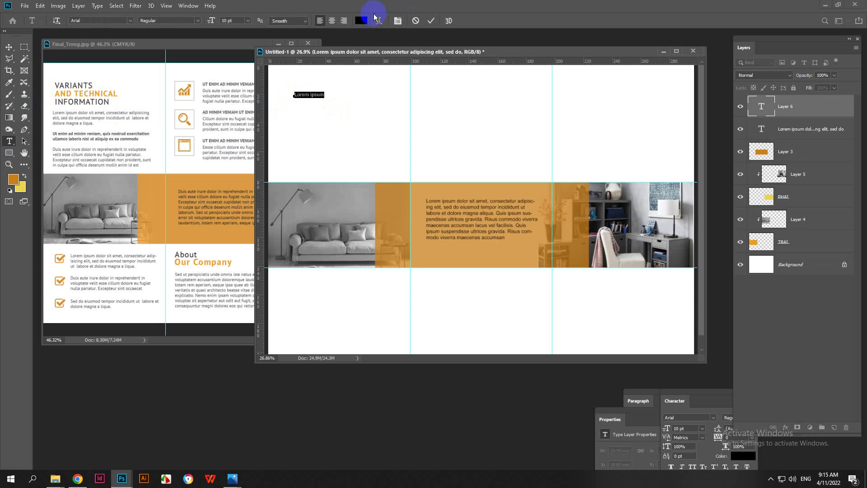
click(248, 20)
click(229, 104)
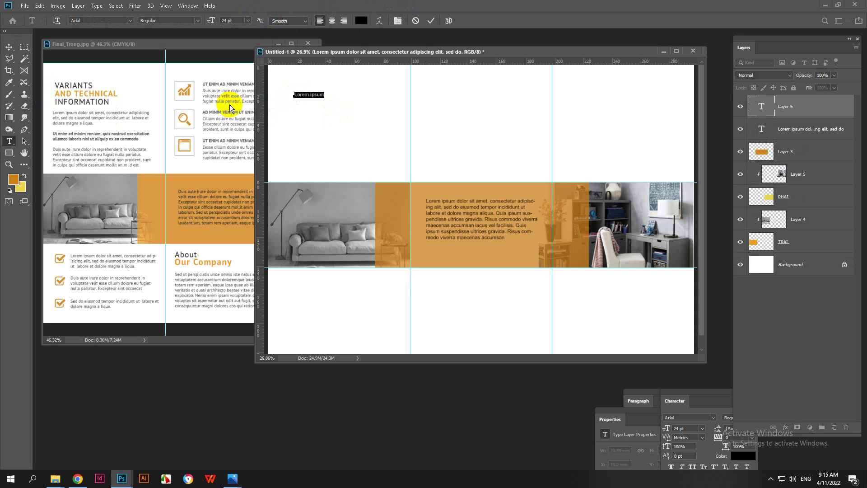
triple_click(308, 96)
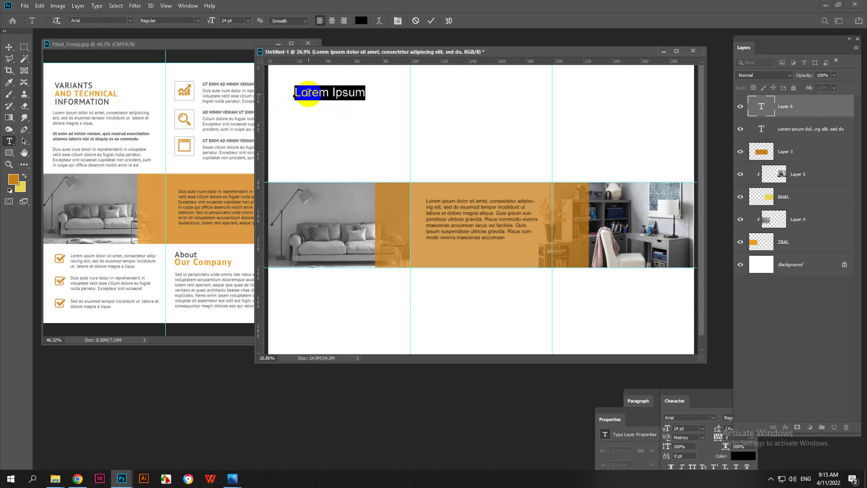
text(VARIANTS)
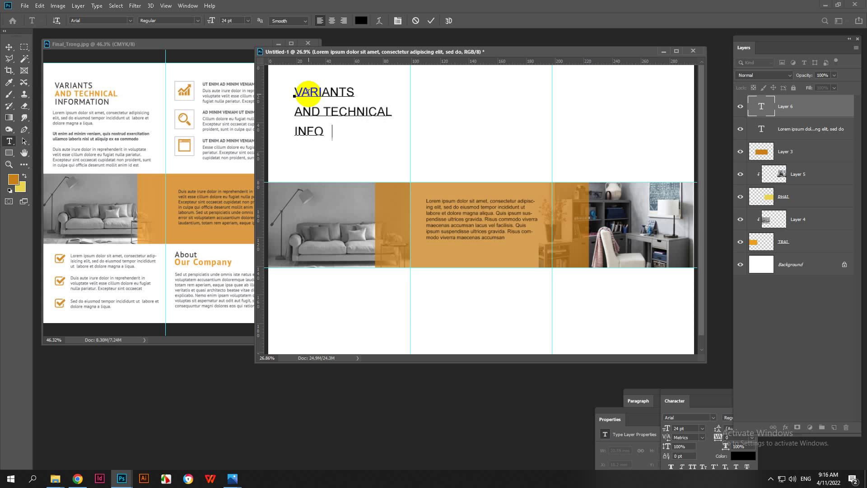
click(316, 88)
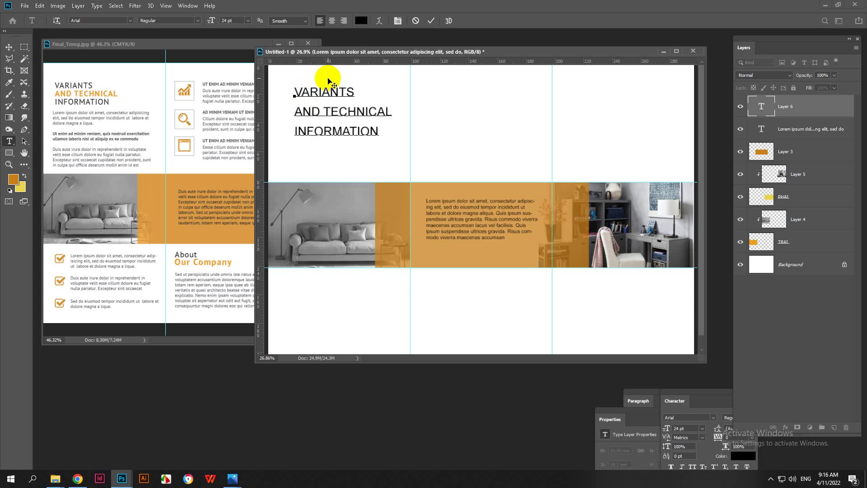
- Reduce all three lines of the left panel's heading to a font size of 16 pt
drag(280, 106, 386, 135)
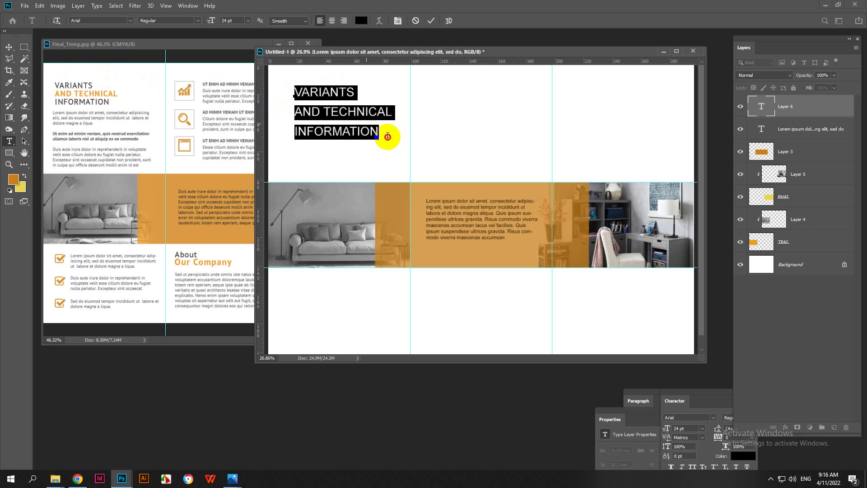
click(247, 21)
click(232, 98)
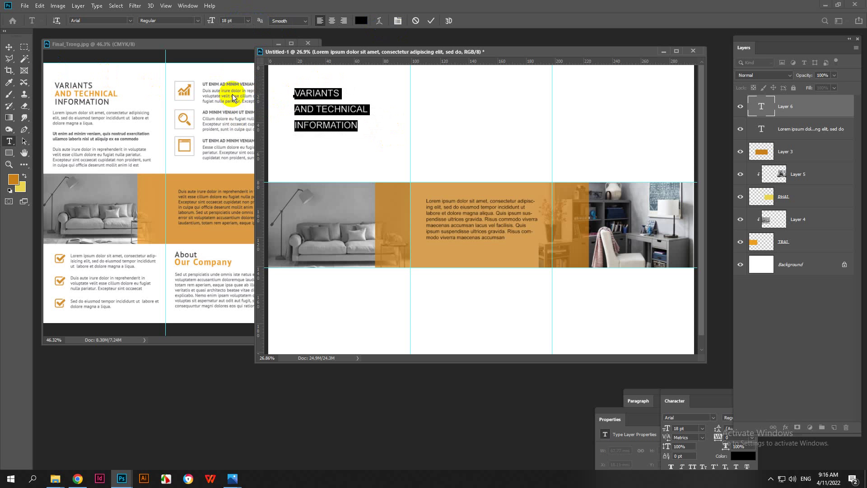
click(227, 24)
text(16)
key(Return)
click(333, 94)
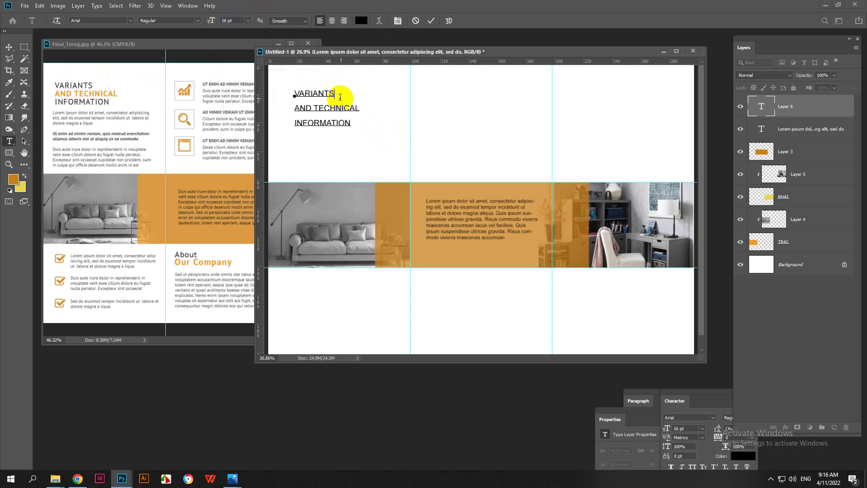
drag(297, 108, 361, 108)
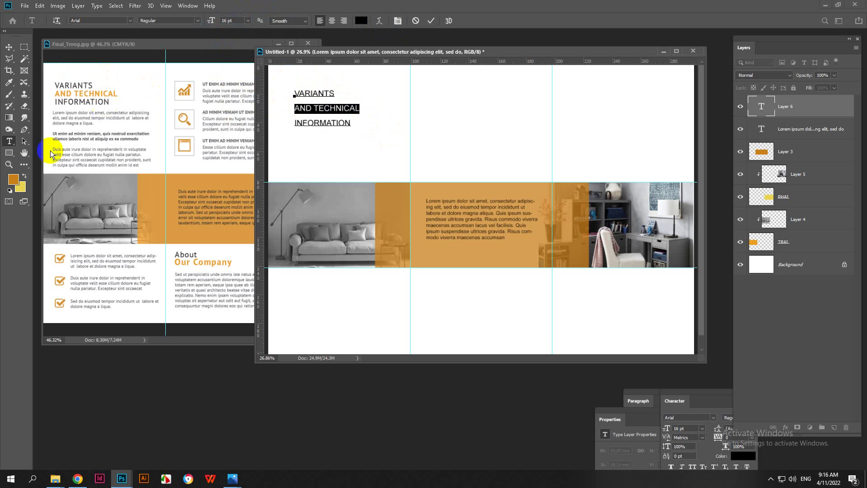
click(8, 82)
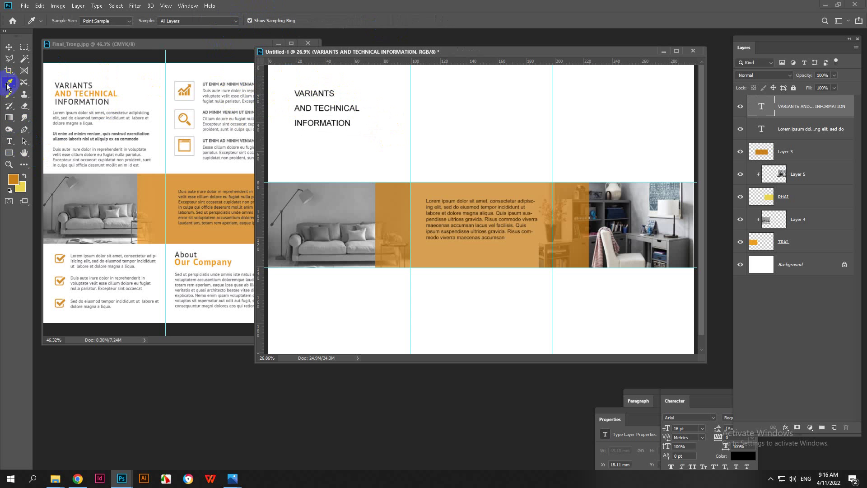
click(46, 88)
click(9, 47)
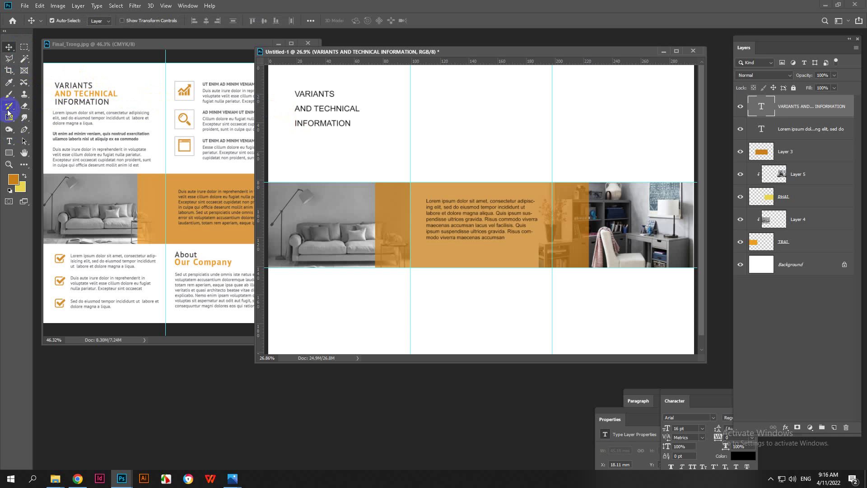
- Sample the orange of the reference's "AND TECHNICAL" line as the foreground colour and copy its hex code f09a20
click(8, 82)
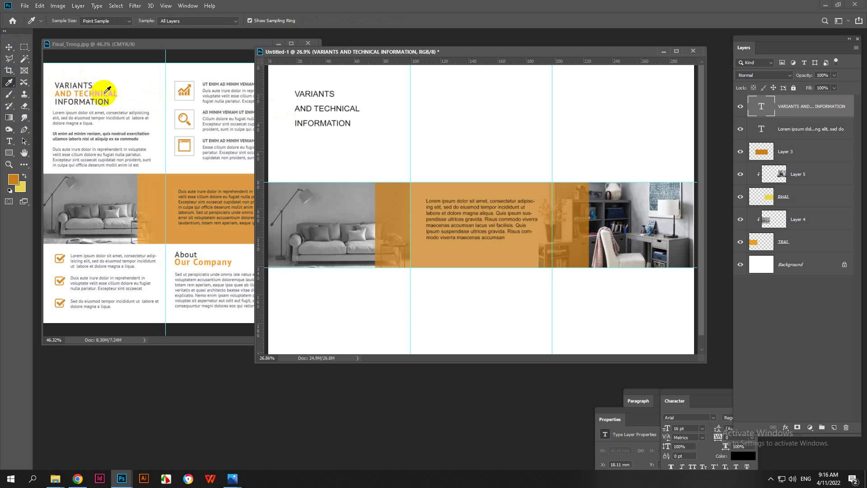
click(14, 180)
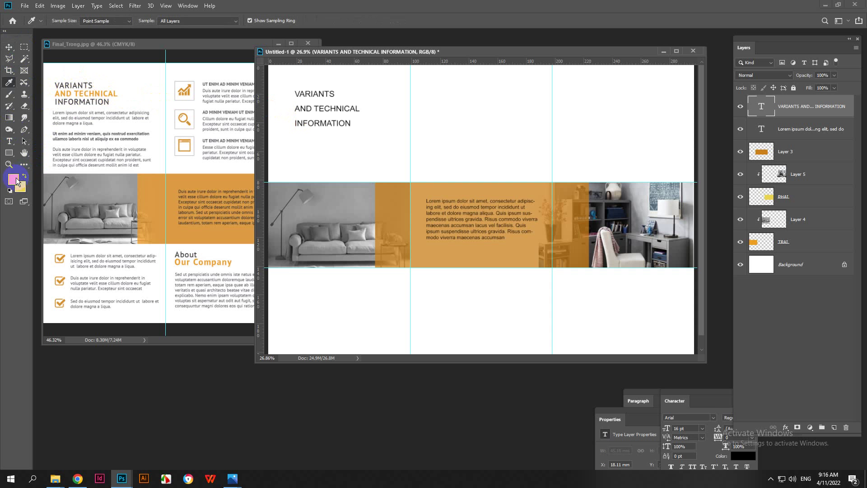
click(665, 389)
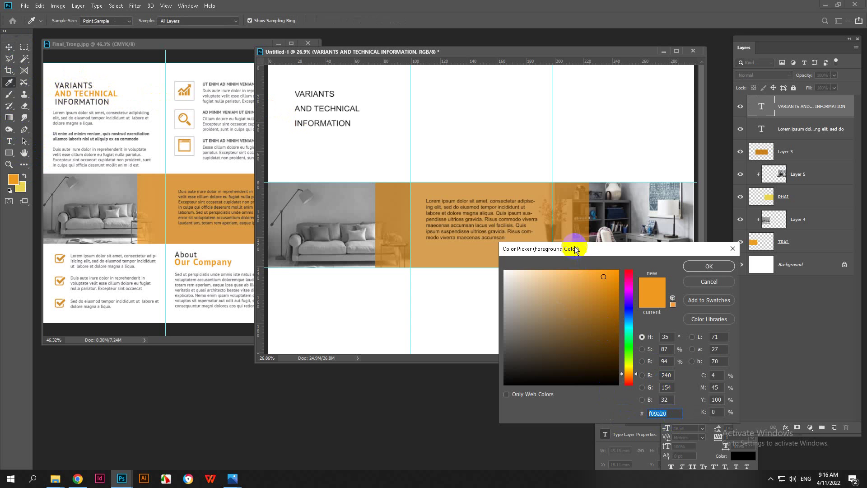
drag(573, 246, 343, 151)
click(422, 319)
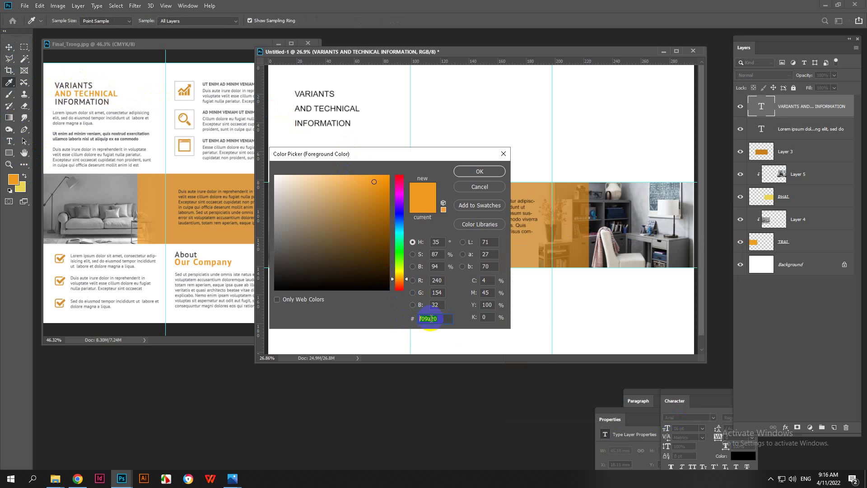
right_click(431, 318)
click(441, 342)
click(479, 171)
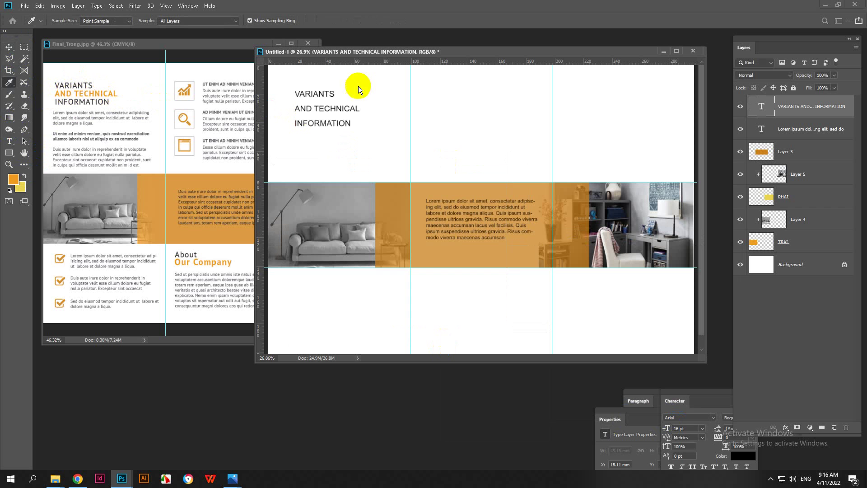
- Recolour only the "AND TECHNICAL" line of the new heading with the copied orange f09a20
click(9, 46)
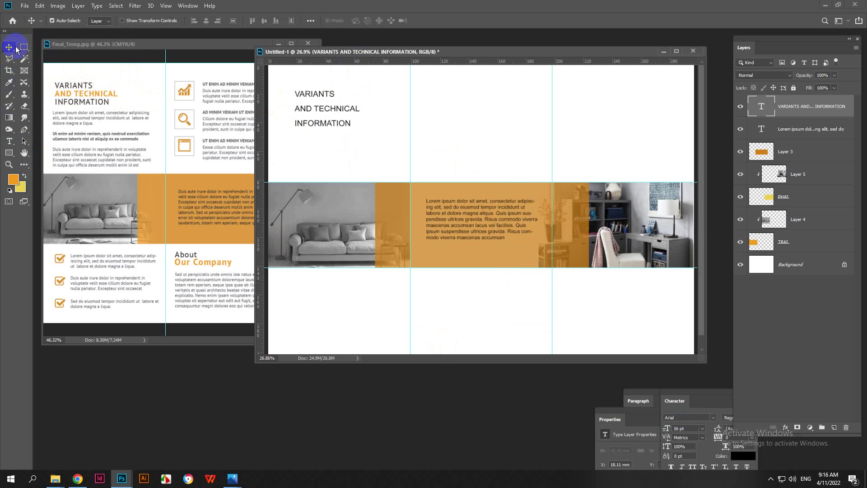
double_click(318, 111)
click(300, 108)
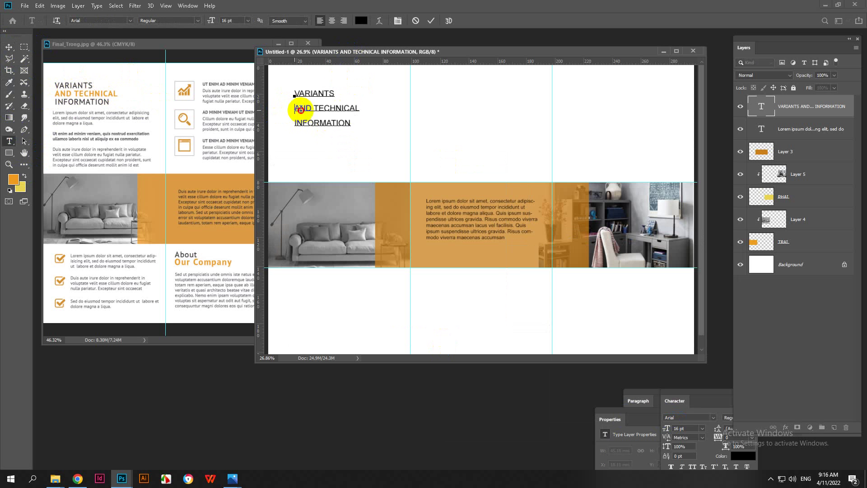
drag(294, 109, 373, 109)
click(361, 20)
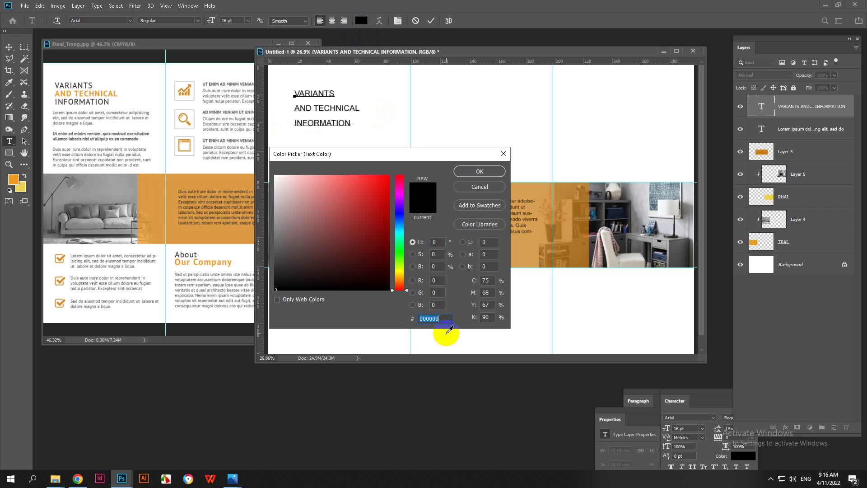
drag(443, 318, 386, 311)
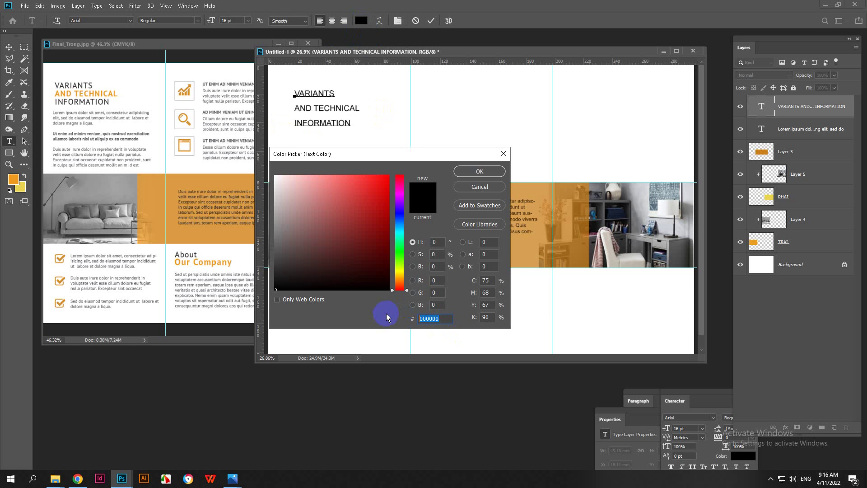
key(ctrl+v)
click(473, 173)
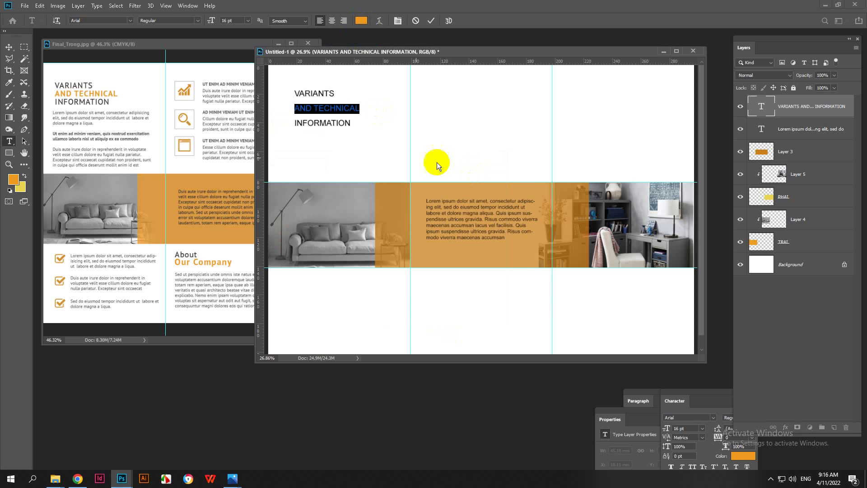
click(311, 108)
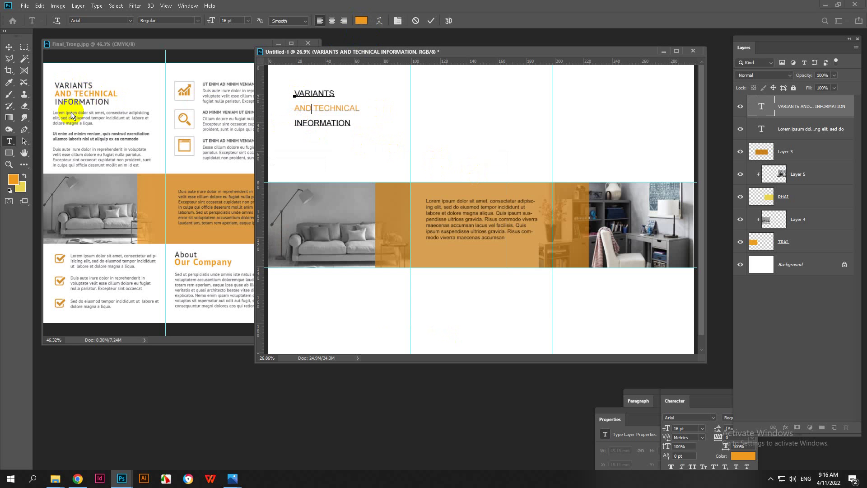
- Bring the Character settings next to the heading and set the leading of all three heading lines to 12 pt
drag(291, 91, 369, 135)
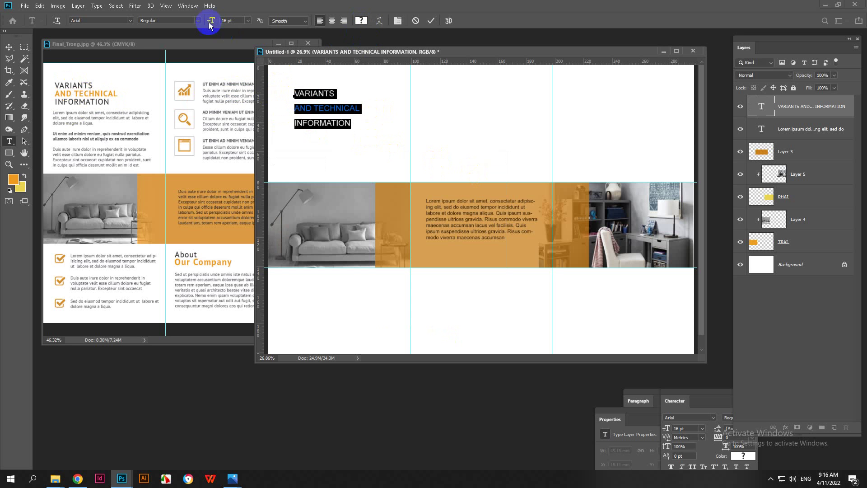
click(188, 5)
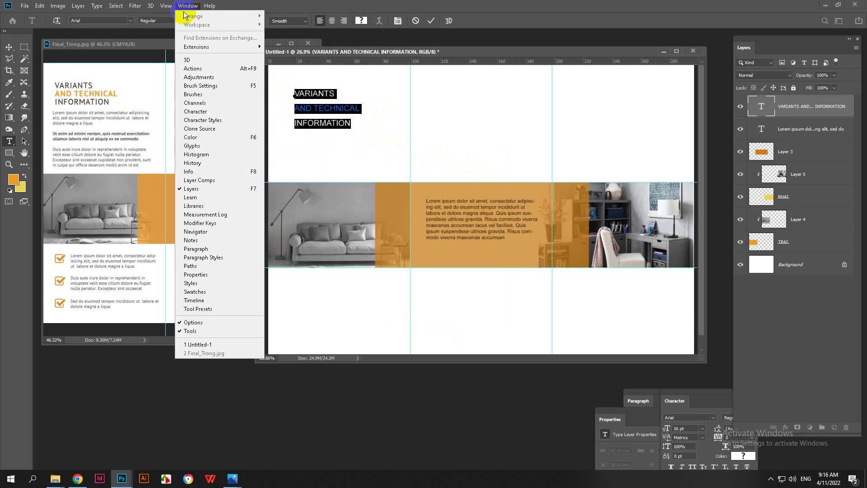
click(201, 112)
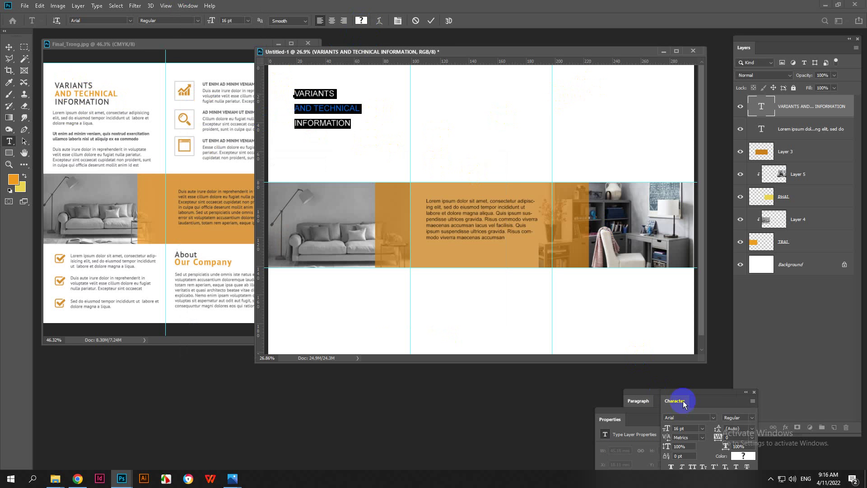
drag(675, 400, 435, 112)
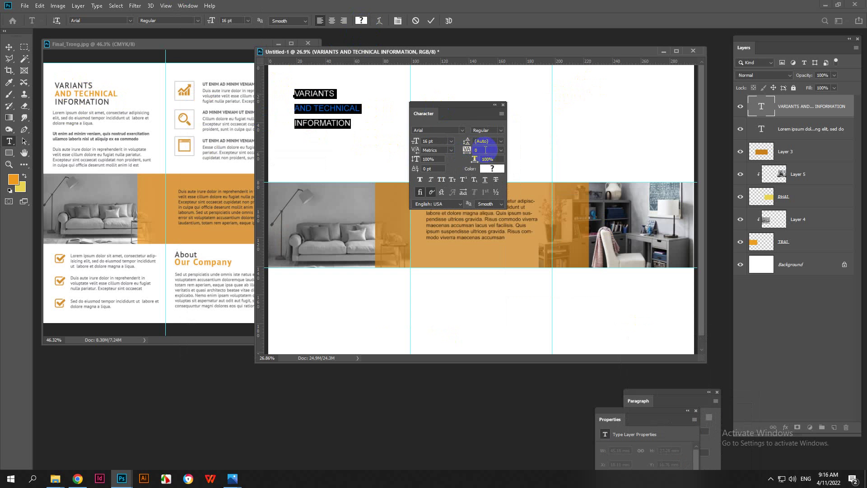
click(501, 141)
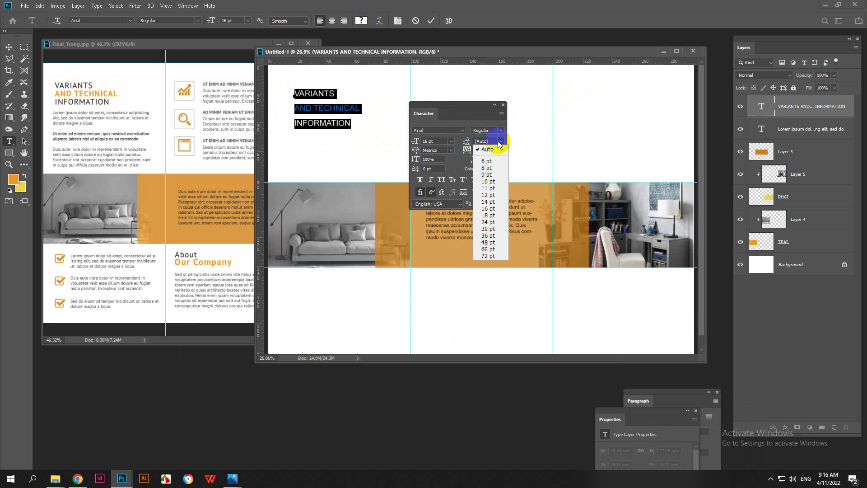
click(479, 141)
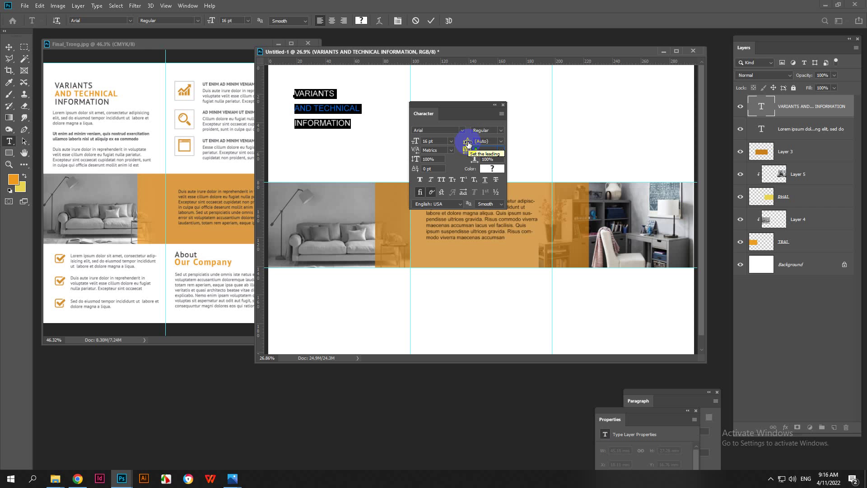
click(501, 141)
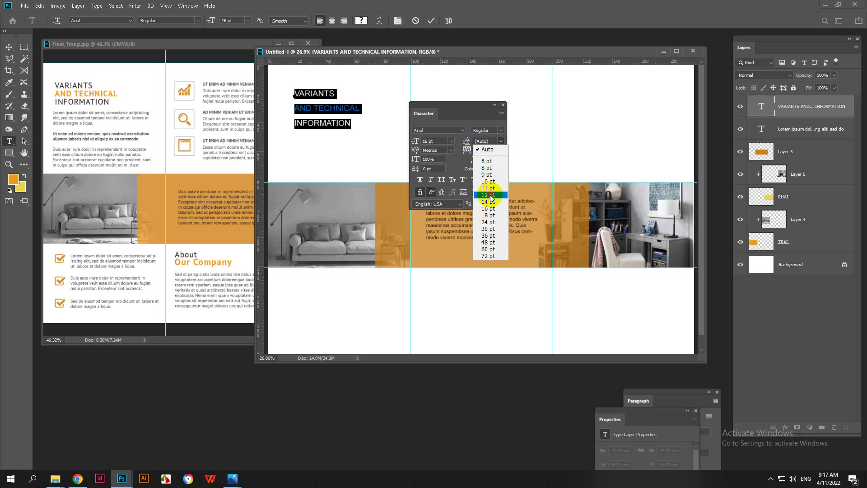
click(494, 181)
click(318, 90)
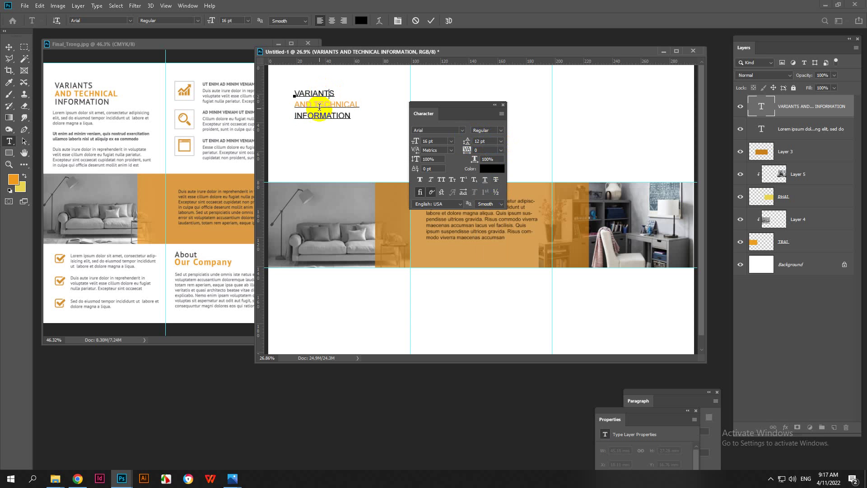
- Tighten the leading of all three heading lines to 10 pt and commit the text edit
drag(295, 93, 356, 117)
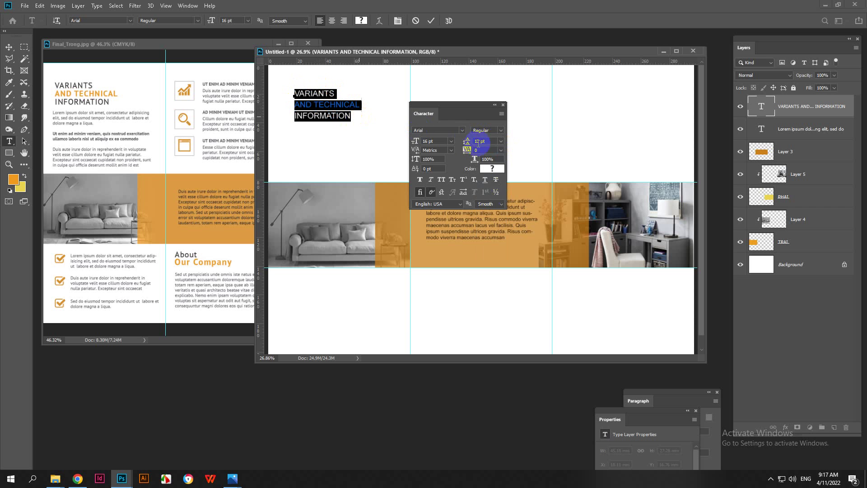
click(500, 141)
click(493, 188)
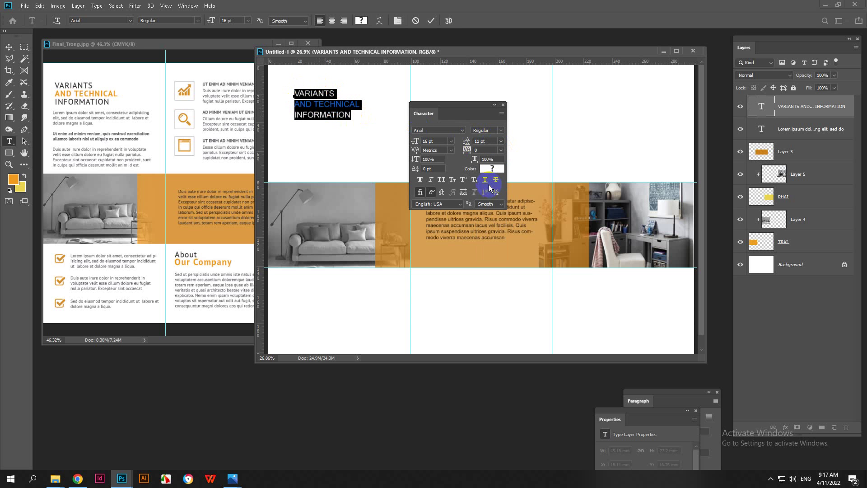
click(501, 141)
click(489, 181)
click(319, 108)
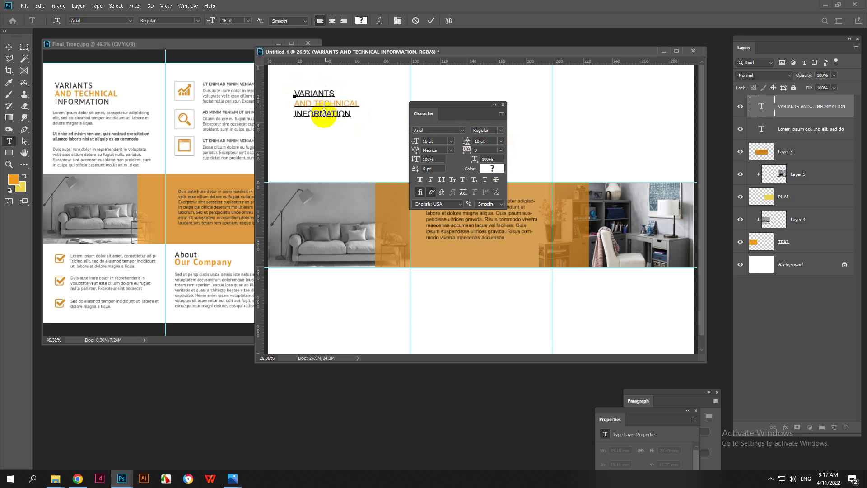
click(431, 22)
key(v)
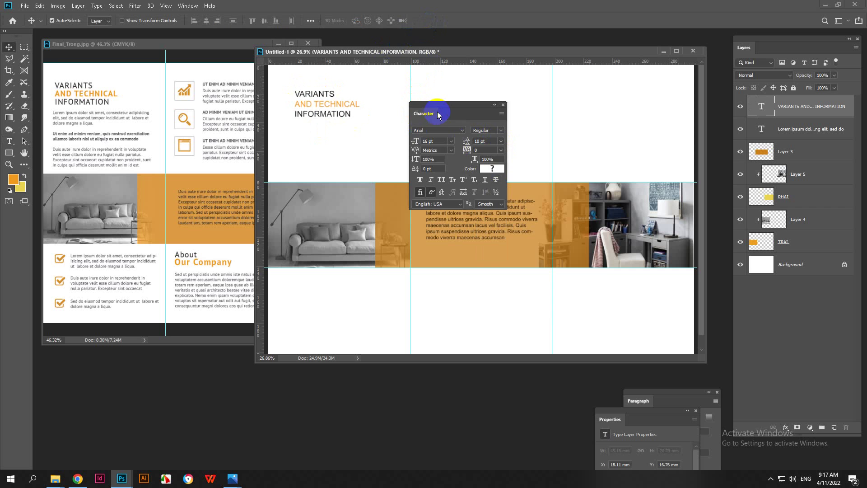
- Move the Character settings off the canvas and shift the heading closer to the page's upper-left corner, at about X 6.94 mm, Y 12.53 mm
drag(444, 107, 756, 305)
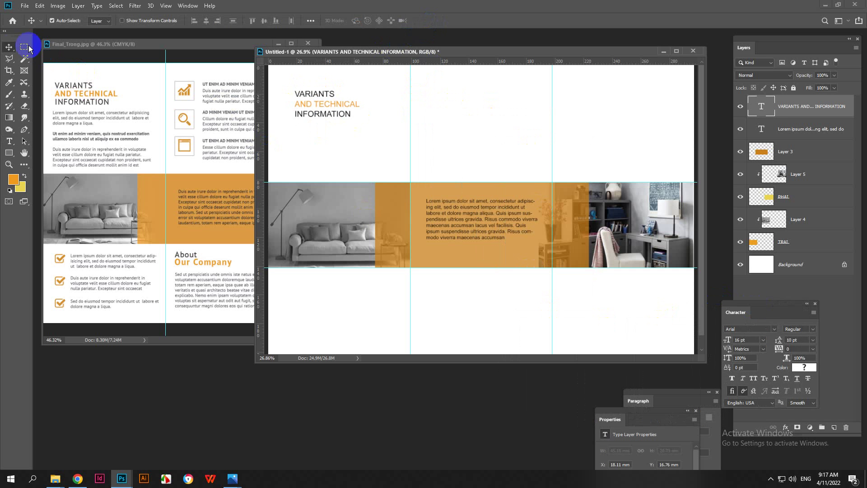
drag(316, 95, 288, 90)
click(296, 146)
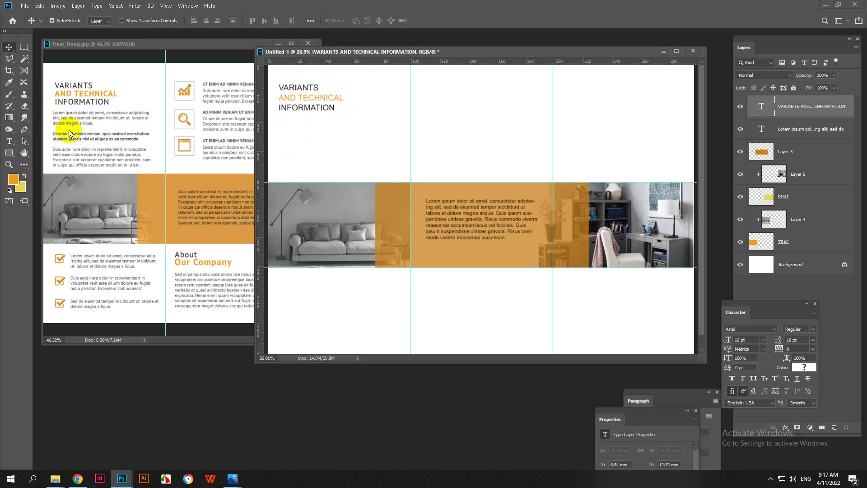
- Switch to Chrome, search for "lorem ipsum generator" in a new tab and open the loremipsum.io generator in its own tab
click(78, 478)
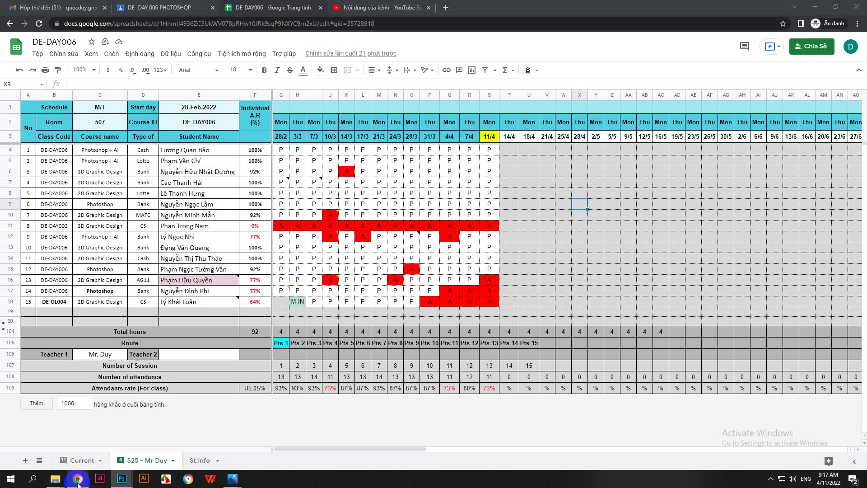
click(446, 7)
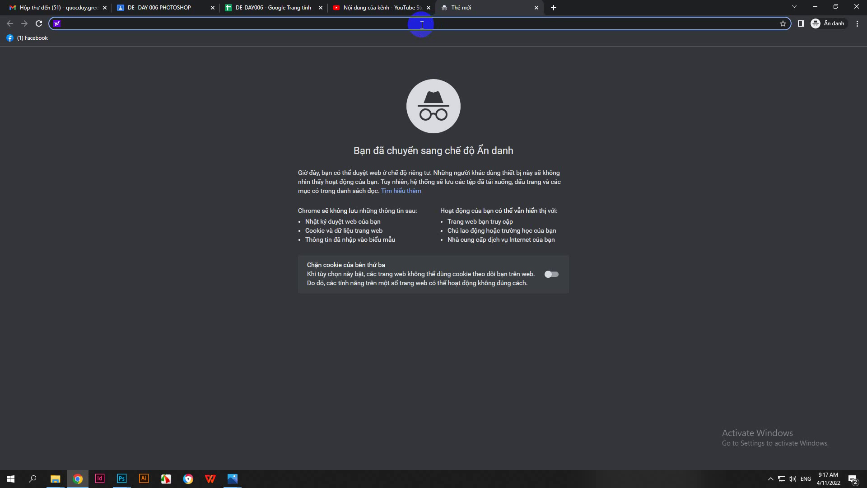
text(lorem ipsum generato)
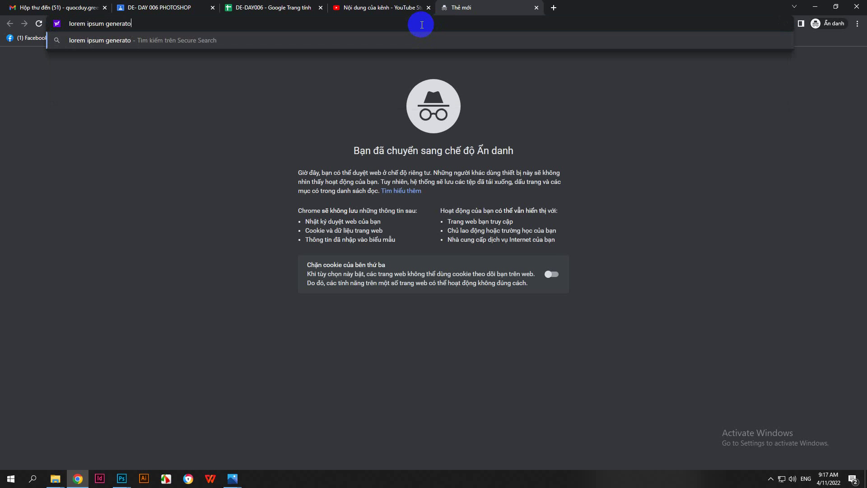
text(r)
key(Return)
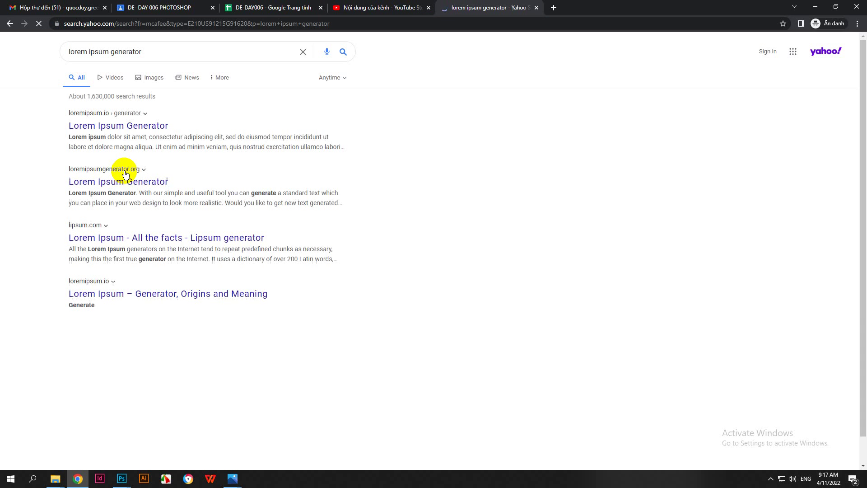
middle_click(113, 125)
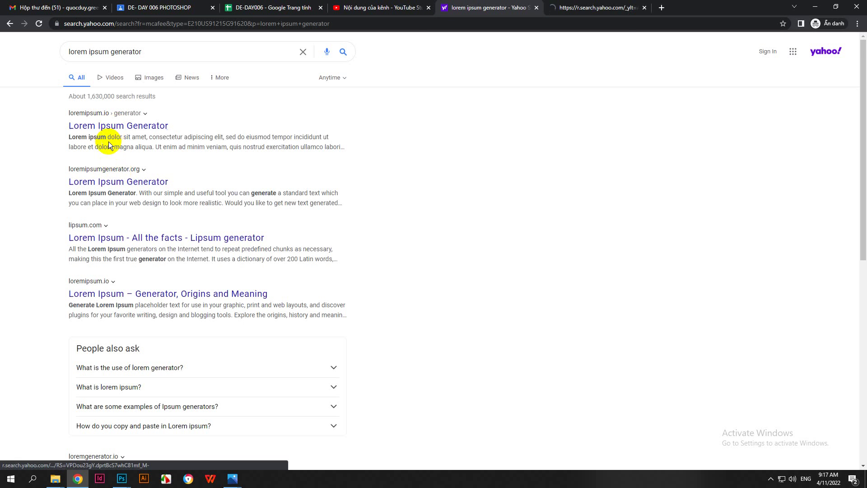
click(626, 3)
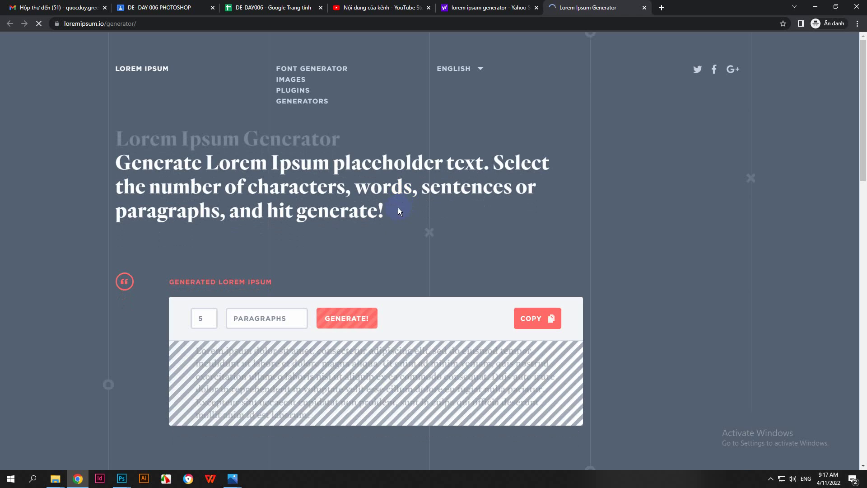
- Generate 2 paragraphs of placeholder text on loremipsum.io and review their length
scroll(271, 271, down, 3)
scroll(267, 262, up, 3)
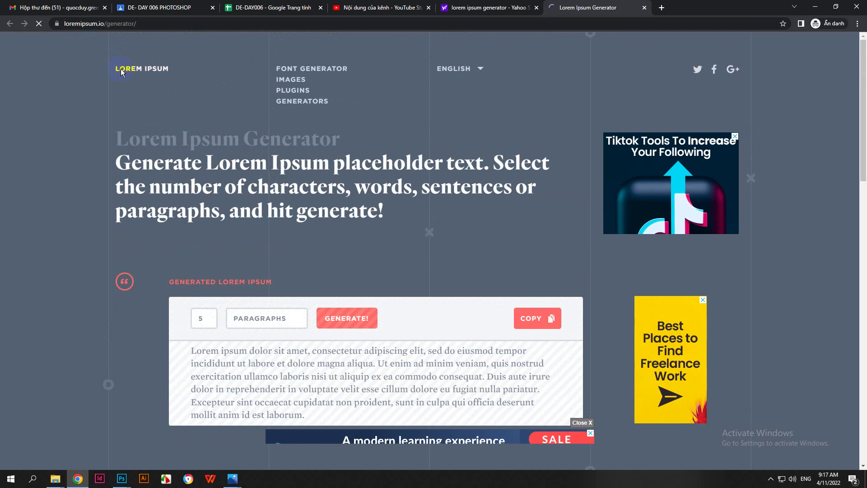
scroll(251, 259, down, 2)
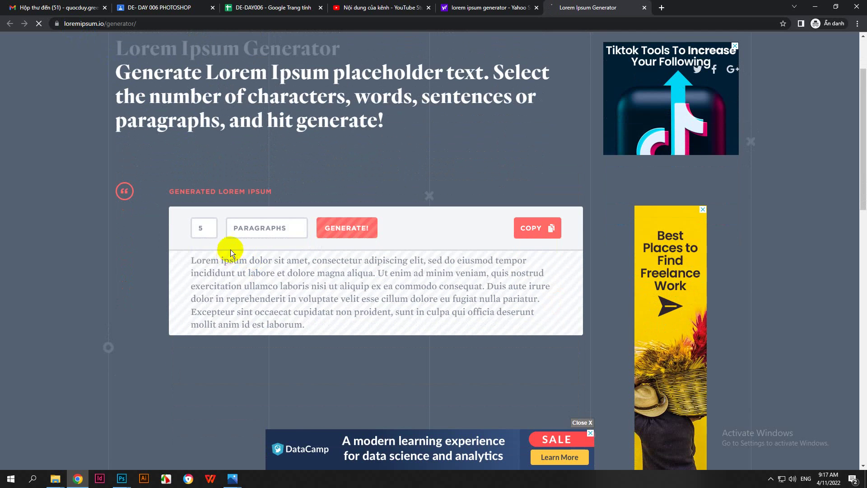
scroll(243, 268, down, 5)
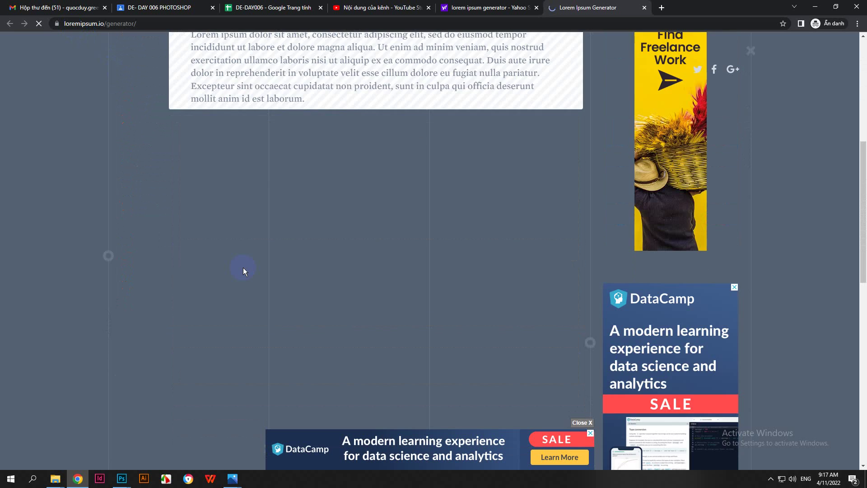
scroll(243, 267, up, 5)
drag(209, 232, 192, 227)
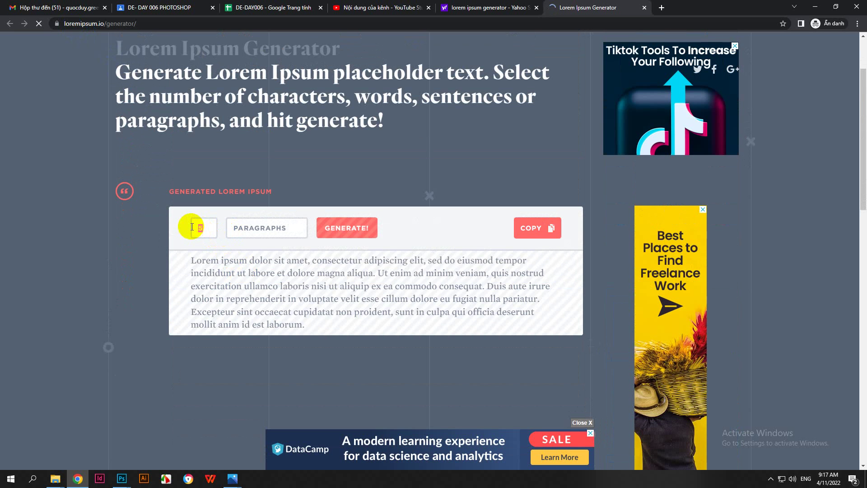
text(2)
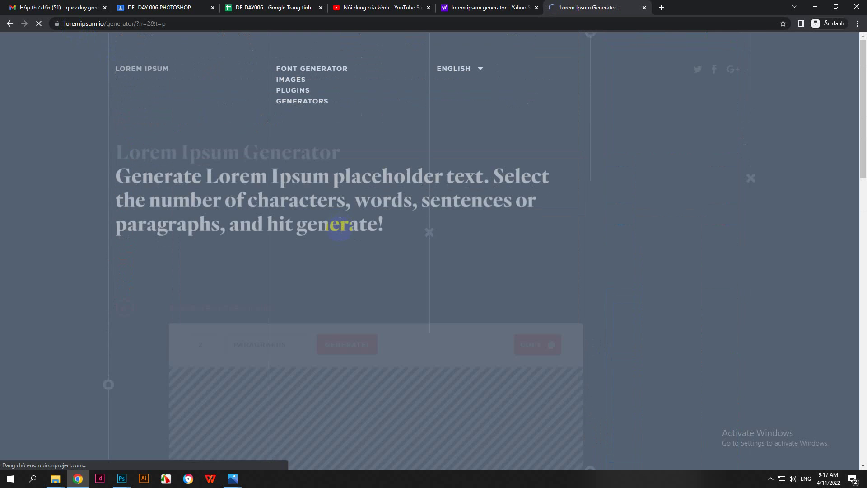
scroll(302, 268, down, 4)
scroll(296, 270, down, 4)
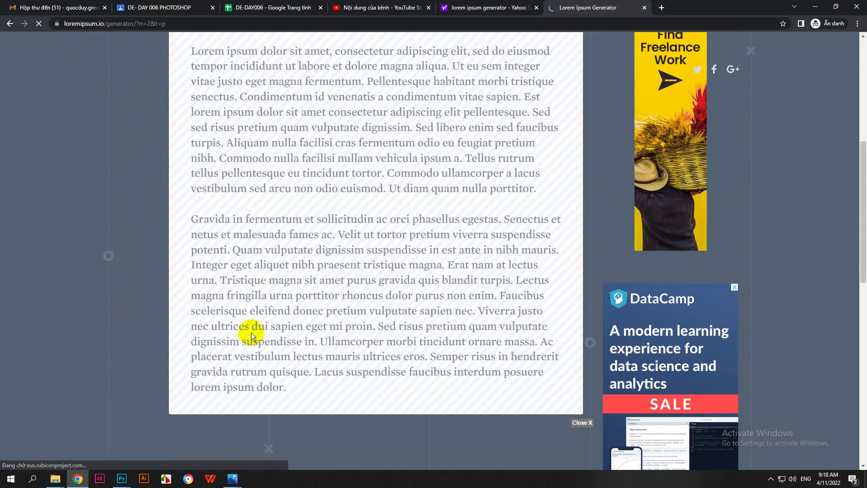
scroll(251, 332, up, 4)
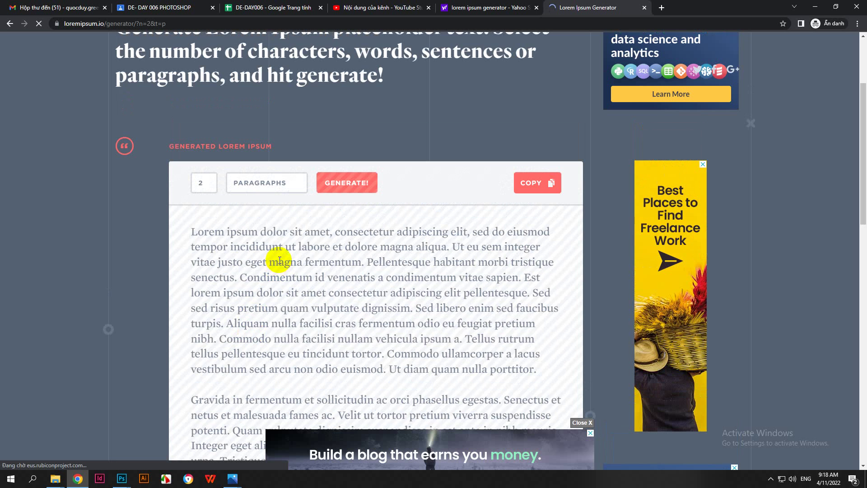
- Open loremipsumgenerator.org from the search results and generate 3 short paragraphs of placeholder text
click(469, 7)
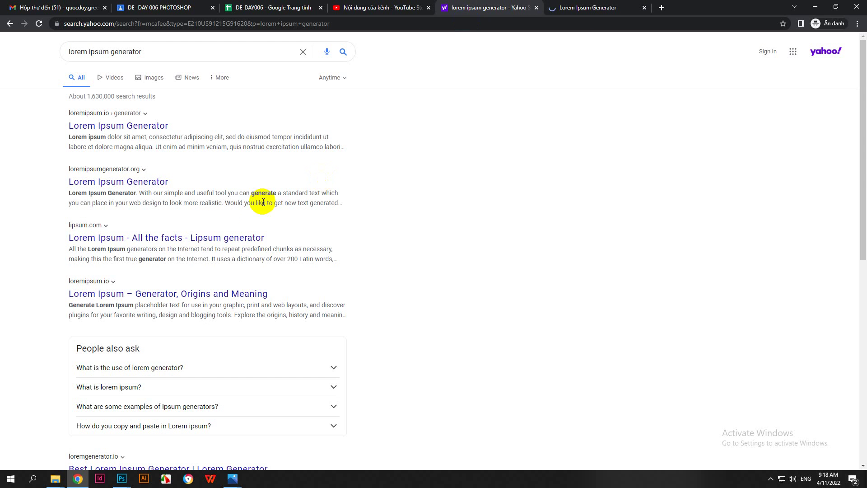
click(145, 181)
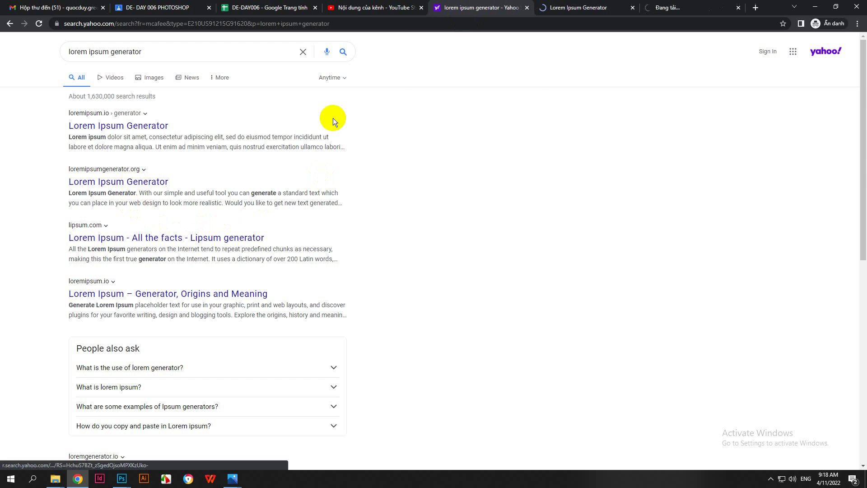
click(665, 7)
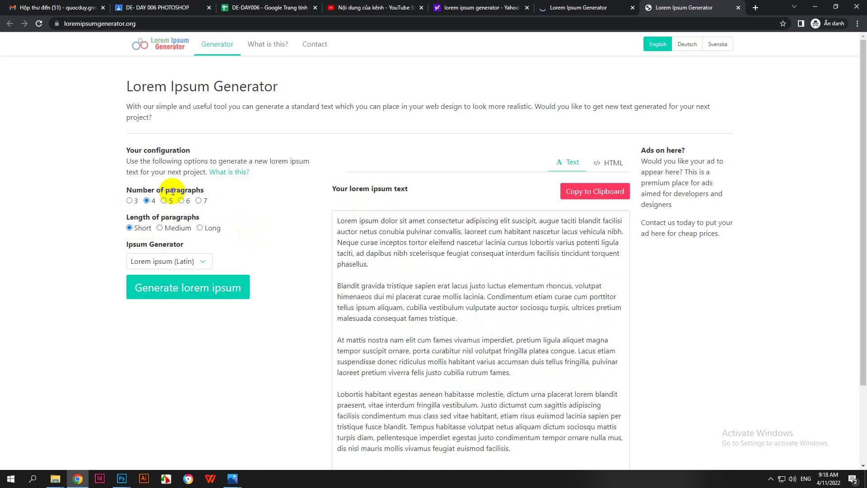
click(129, 200)
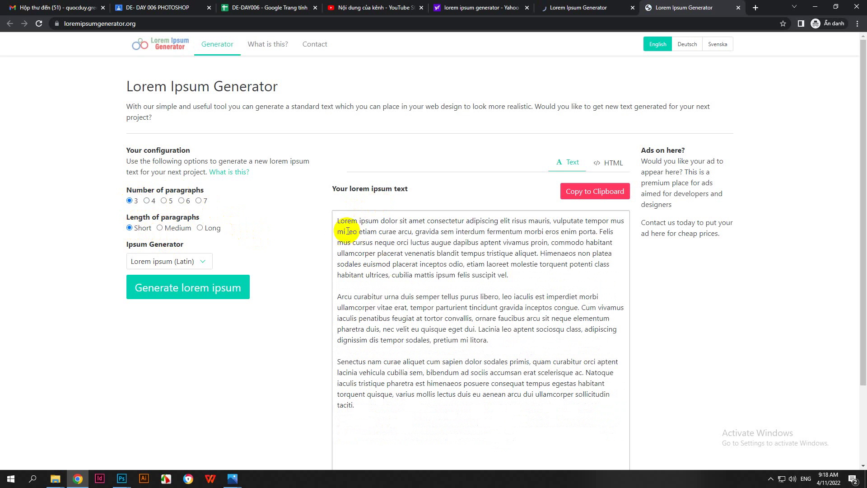
drag(338, 221, 407, 410)
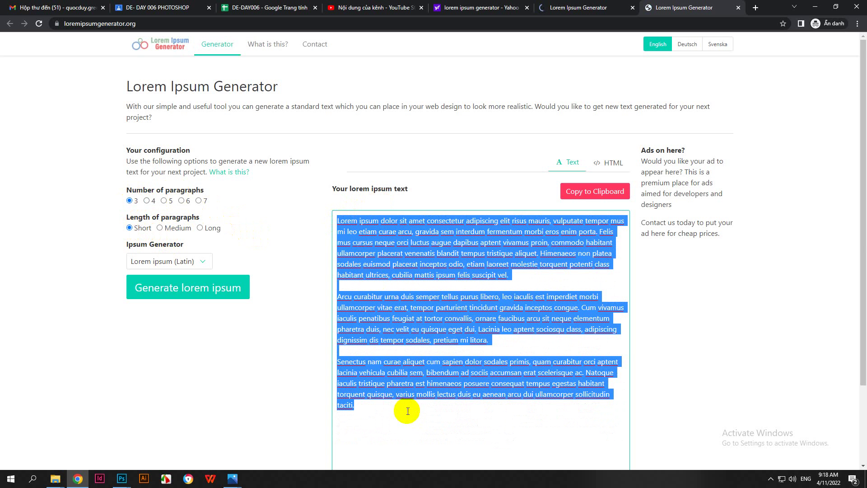
click(414, 362)
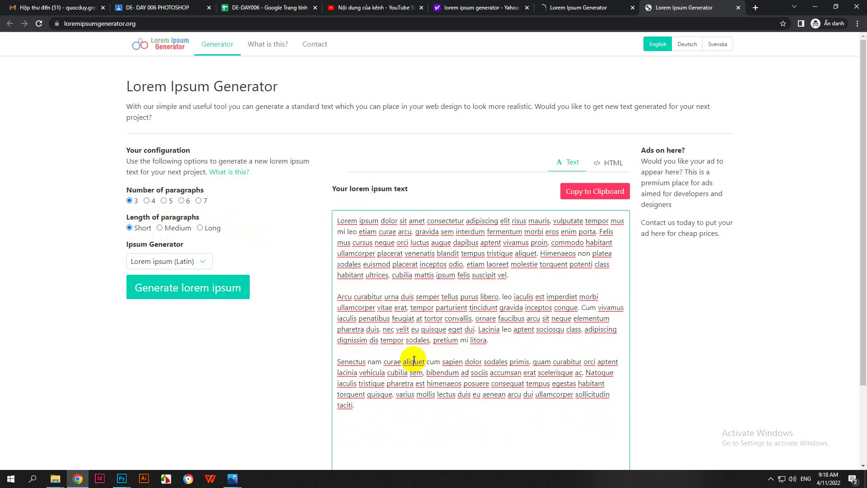
- Try medium-length paragraphs and a set of 4 short ones, and return to 3 short paragraphs
click(160, 228)
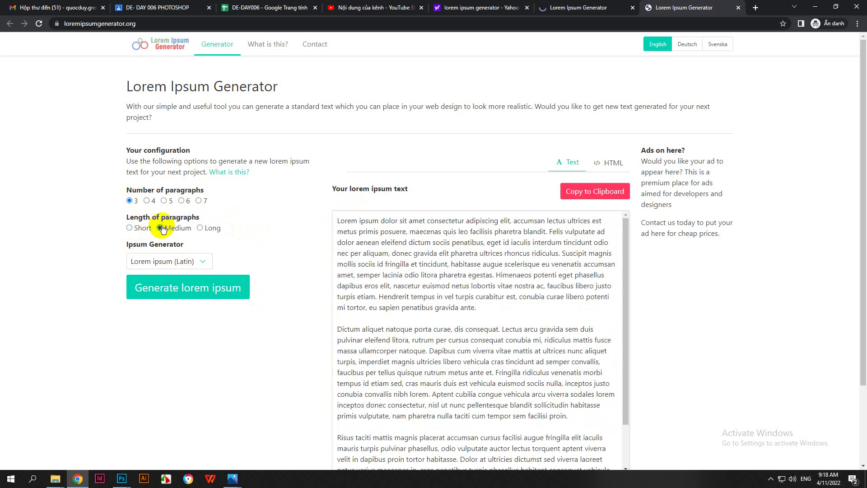
click(137, 229)
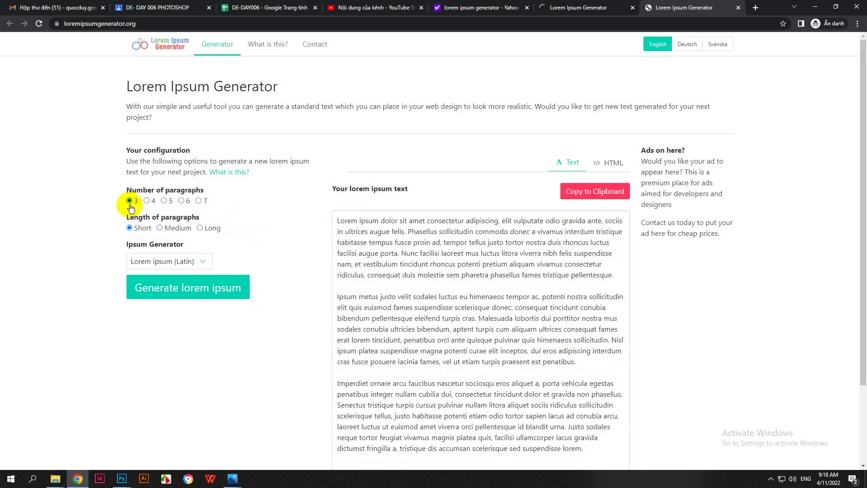
click(146, 200)
scroll(338, 268, down, 1)
scroll(338, 268, down, 3)
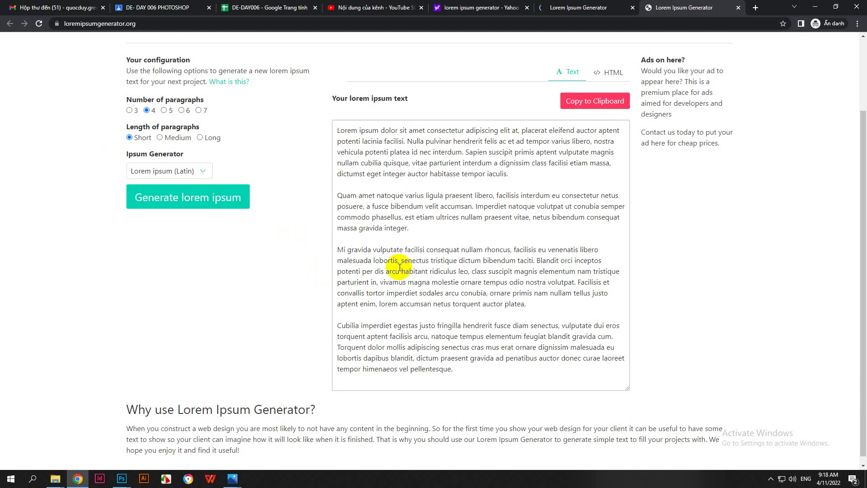
scroll(396, 270, up, 2)
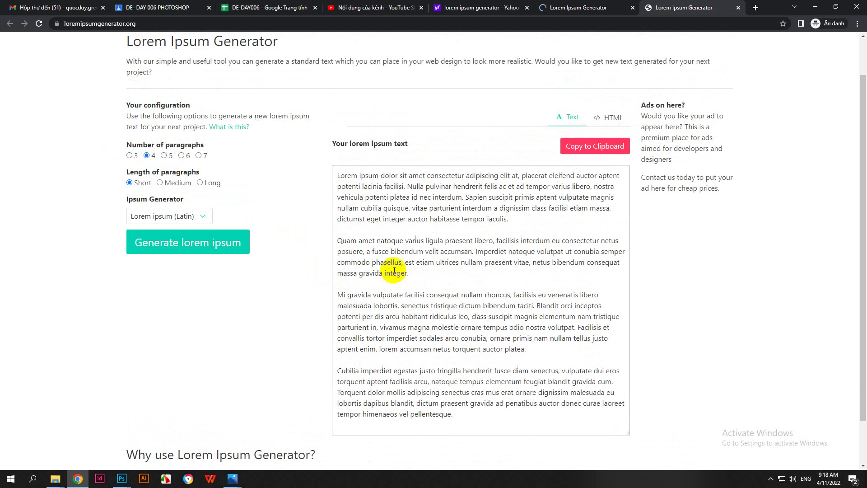
click(129, 155)
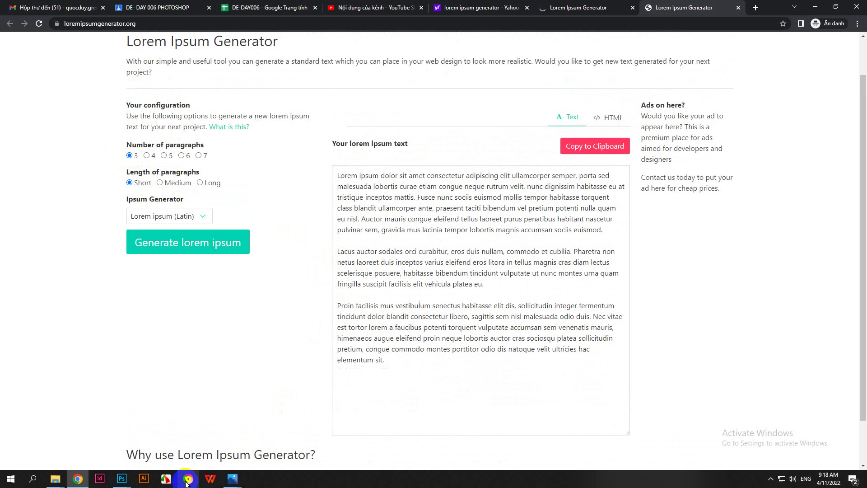
- Switch to Photoshop to check the text blocks in Final_Trong.jpg, and return to the browser
mouse_move(121, 479)
click(212, 434)
click(229, 190)
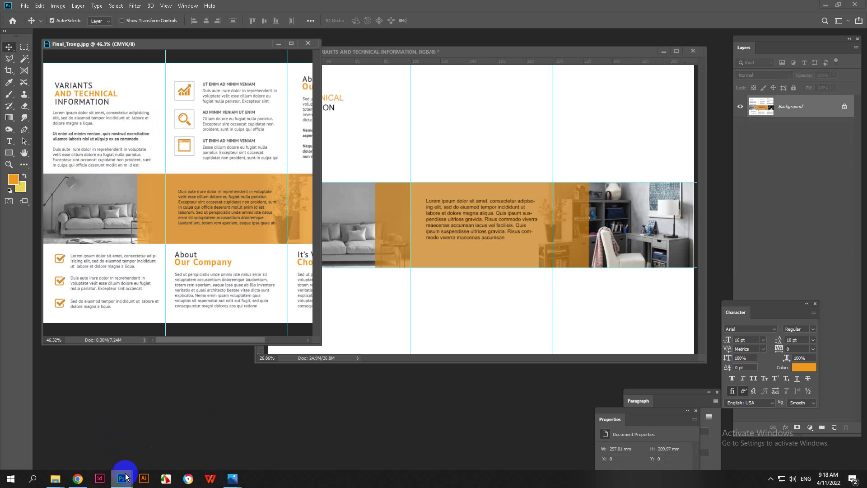
click(77, 477)
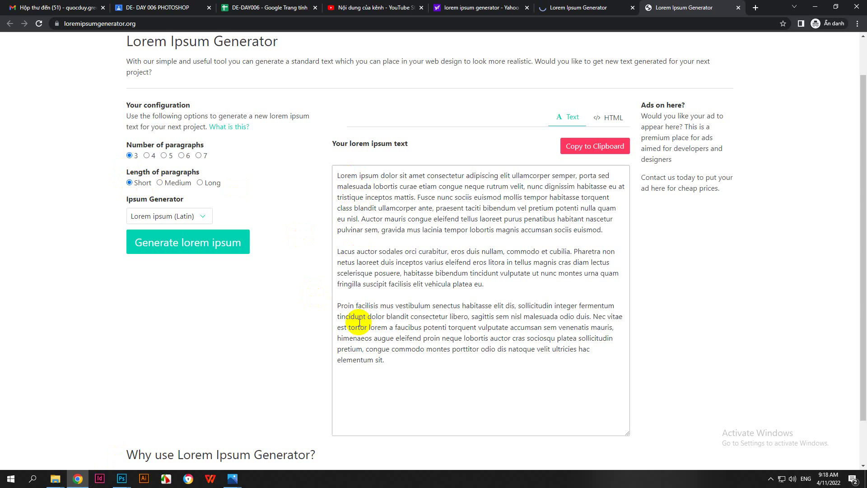
- Open the loremgenerator.io site from the "lorem ipsum generator" search results
click(470, 8)
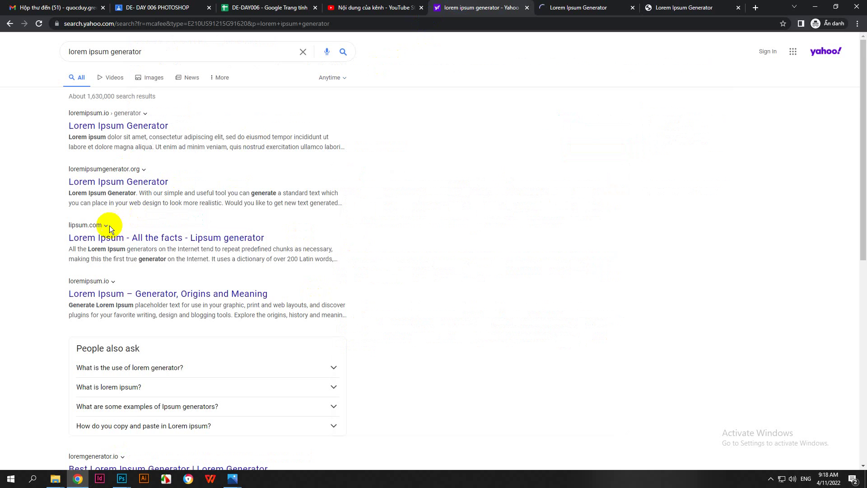
scroll(109, 226, down, 3)
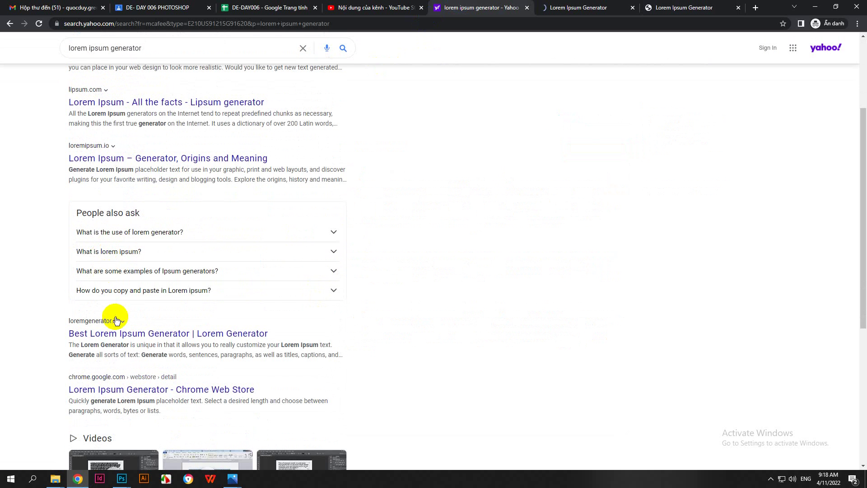
click(106, 333)
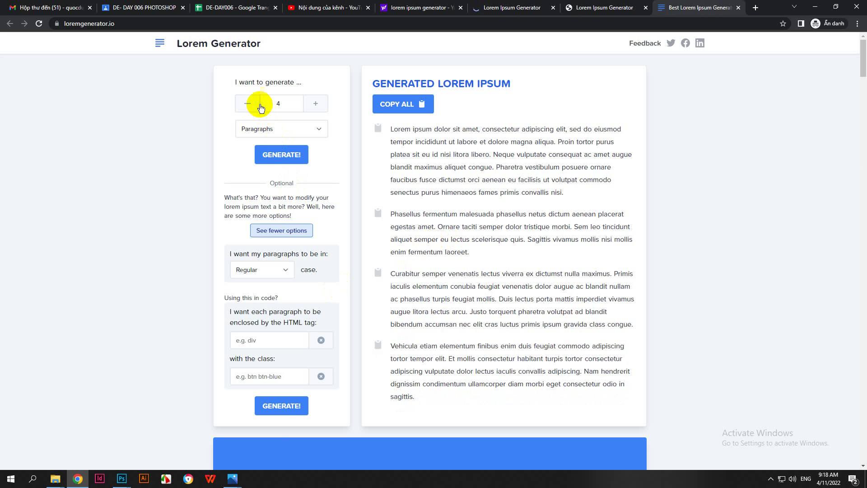
- Try generating 3 and 2 paragraphs on loremgenerator.io, return to 3, and look through the text type and optional settings
click(246, 103)
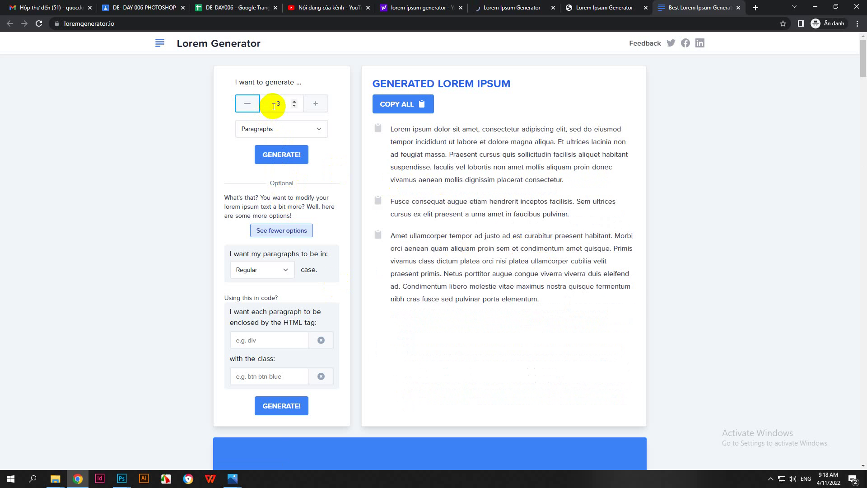
click(251, 106)
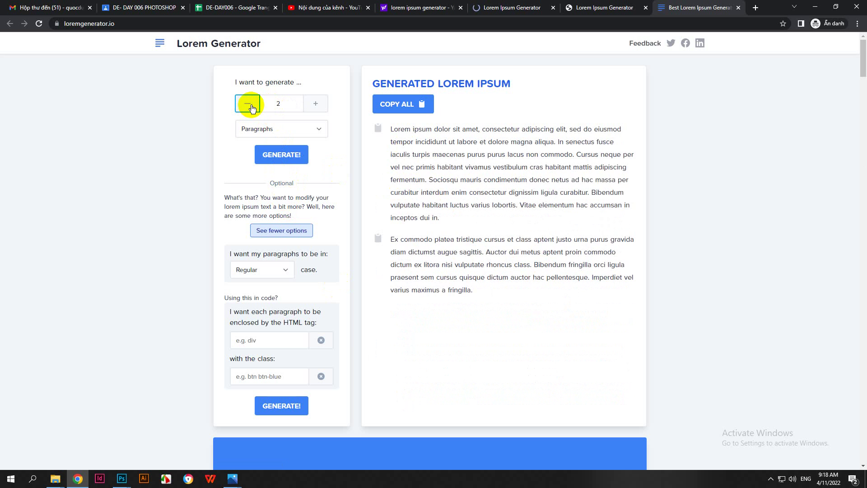
click(294, 100)
click(323, 129)
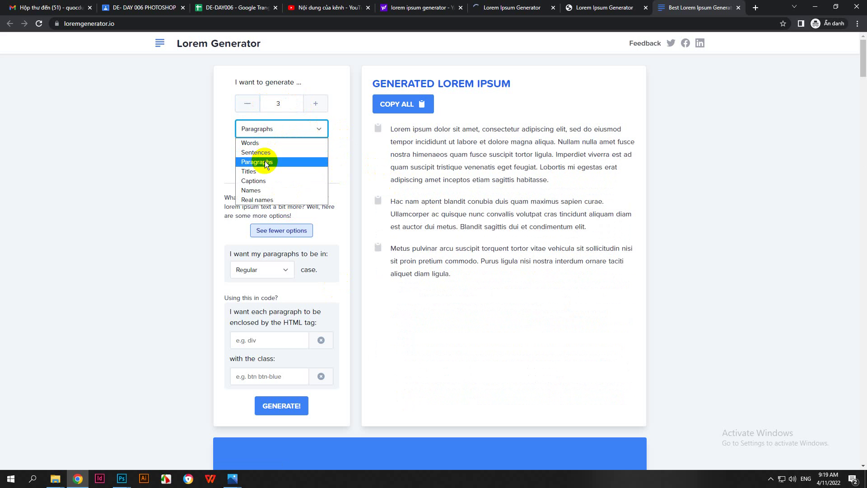
click(174, 174)
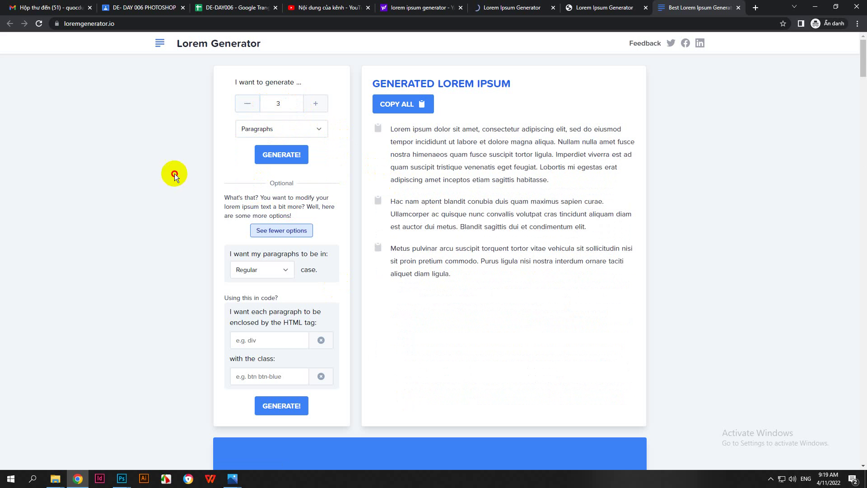
scroll(230, 251, down, 1)
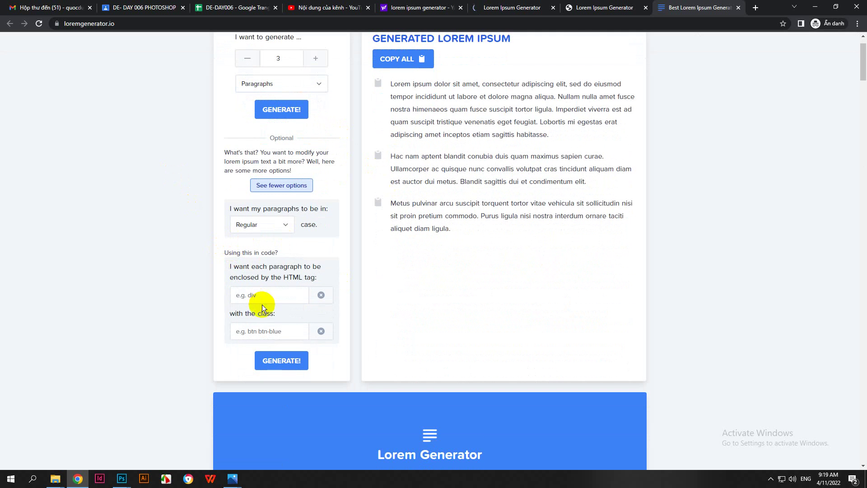
scroll(261, 304, down, 2)
scroll(270, 298, up, 3)
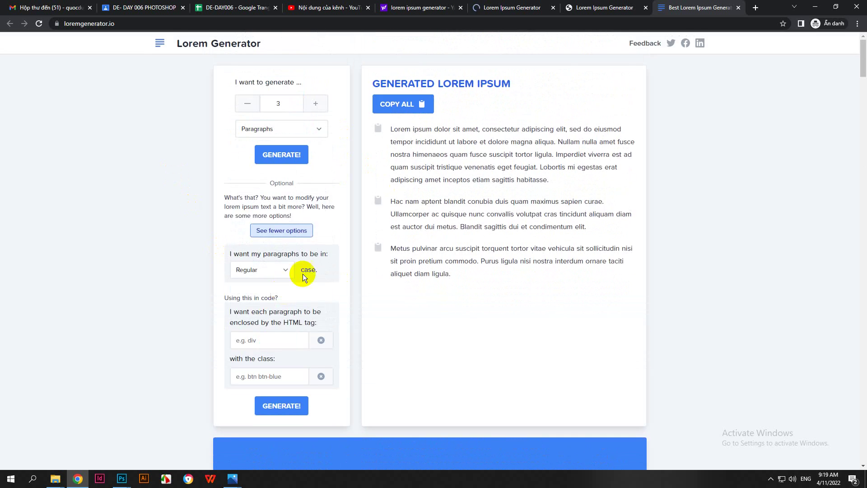
- Return to the loremipsumgenerator.org page, copy all three generated short paragraphs, and switch to Photoshop
click(556, 5)
drag(337, 174, 410, 358)
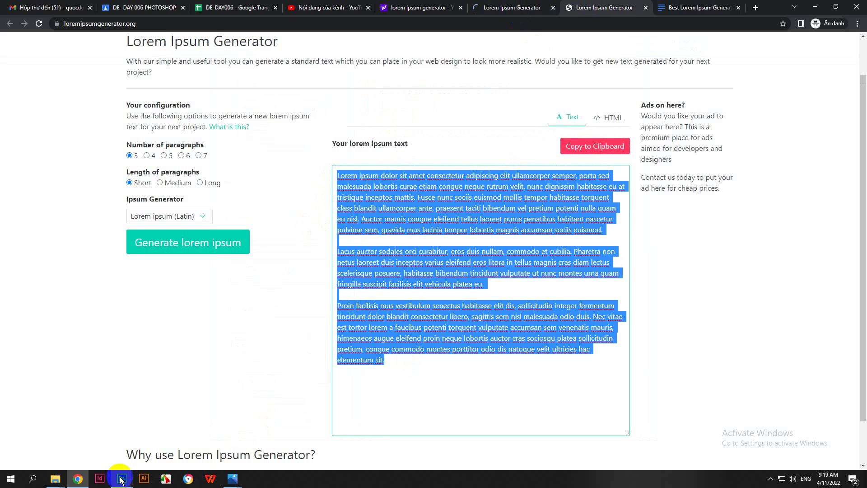
mouse_move(121, 479)
click(205, 440)
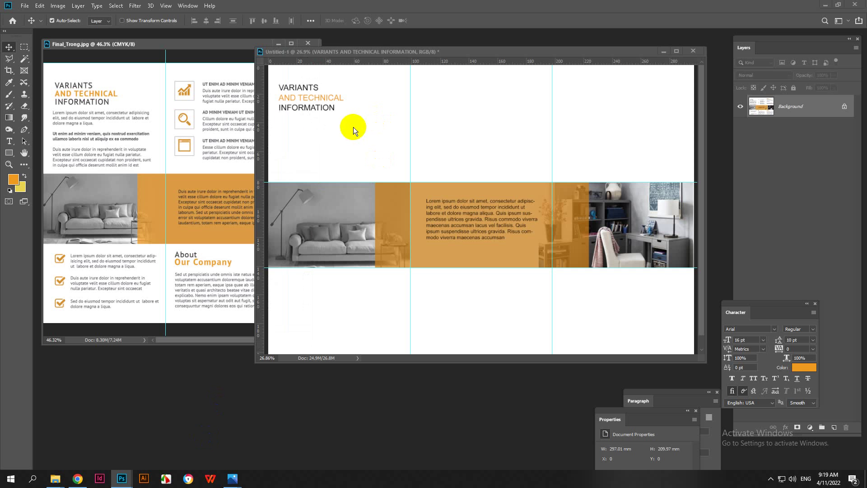
- Create a paragraph text box below the VARIANTS AND TECHNICAL INFORMATION heading in Untitled-1 and paste the copied placeholder text
click(353, 127)
click(23, 48)
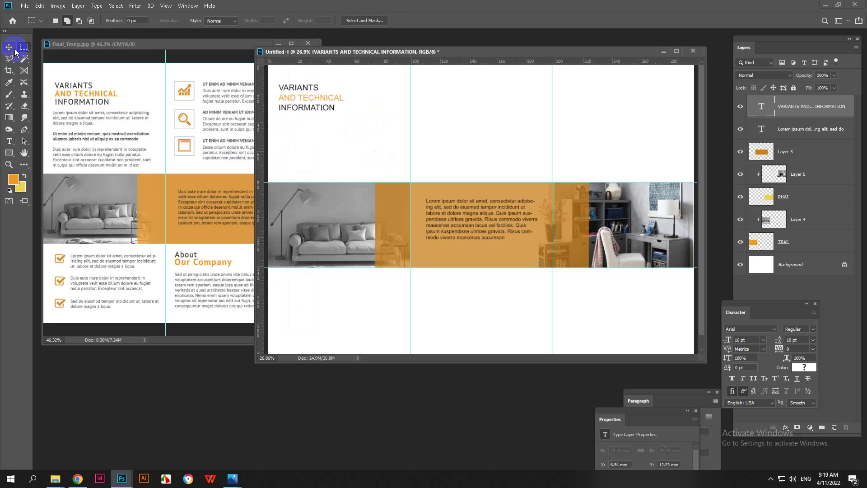
click(16, 144)
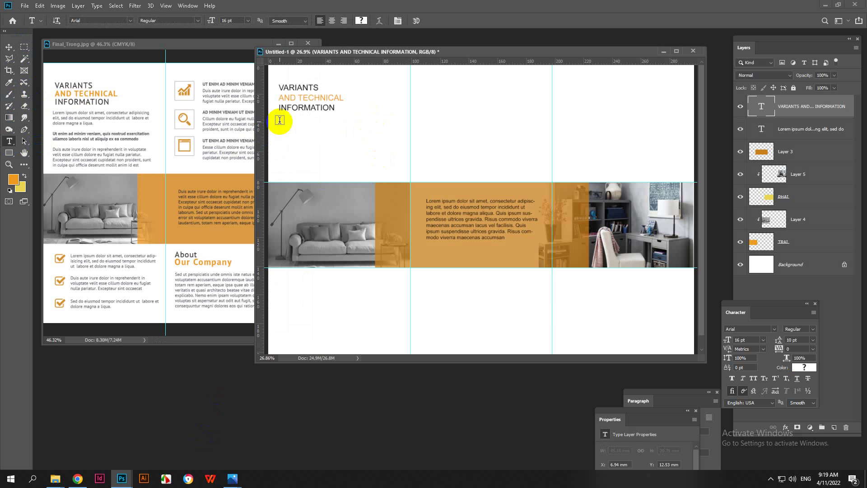
drag(279, 121, 397, 174)
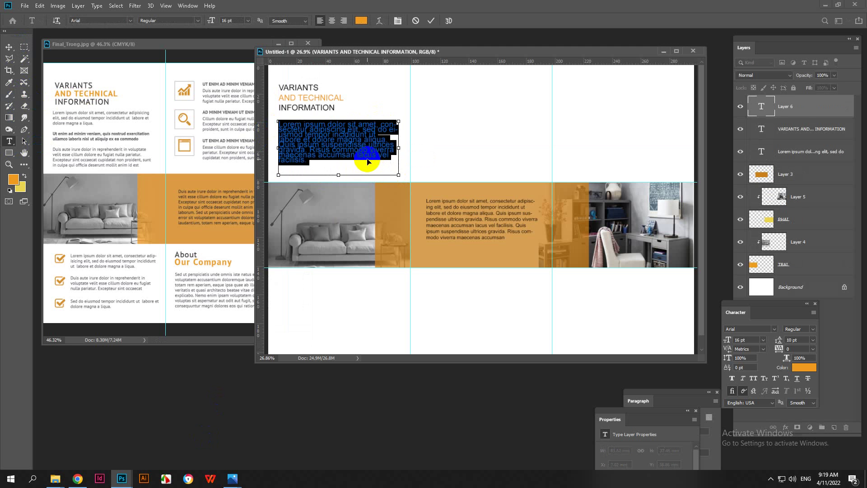
text(Lorem ipsum dolor sit amet consectetur adipiscing elit ullamcorper semper, porta sed malesuada lobortis curae etiam congue neque rutrum velit, nunc dignissim habitasse eu at tristique inceptos mattis. Fusce nunc sociis euismod mollis tempor habitasse torquent class blandit ullamcorper ante, praesent tacit bibendum)
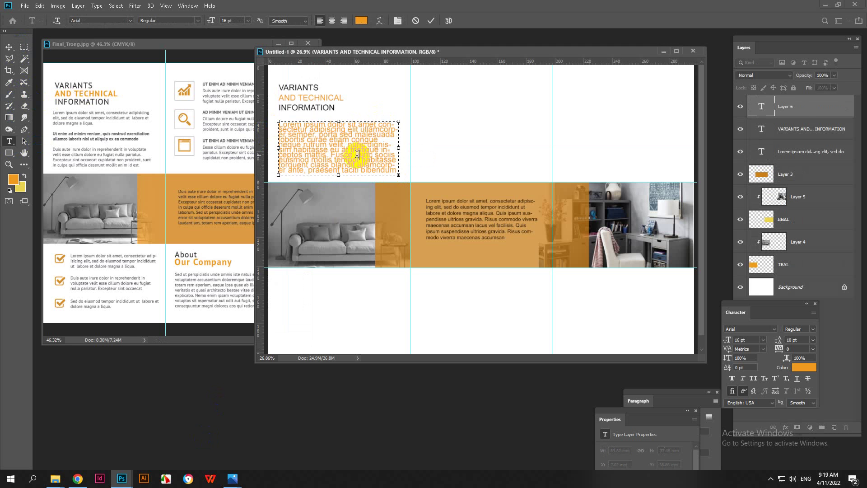
- Change the color of all the pasted placeholder text to black
key(ctrl+a)
click(361, 20)
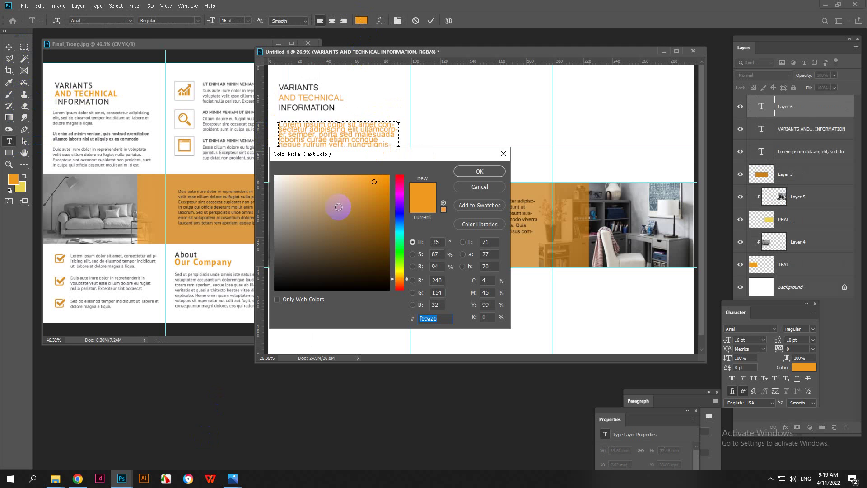
drag(339, 207, 265, 298)
click(479, 171)
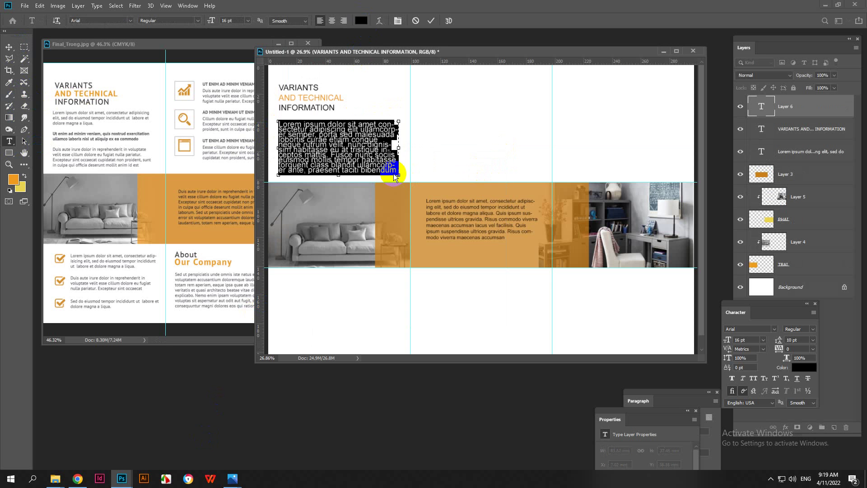
- Reduce the placeholder text's font size, trying 11 pt and settling on 8 pt
click(244, 20)
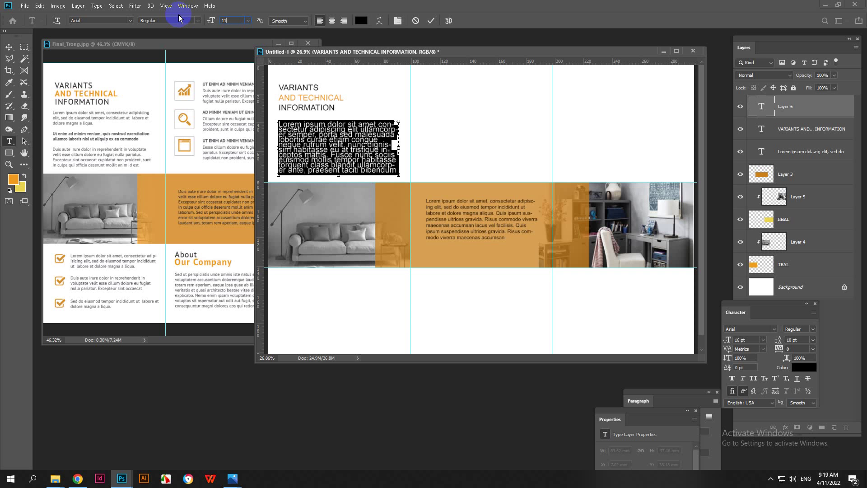
key(Return)
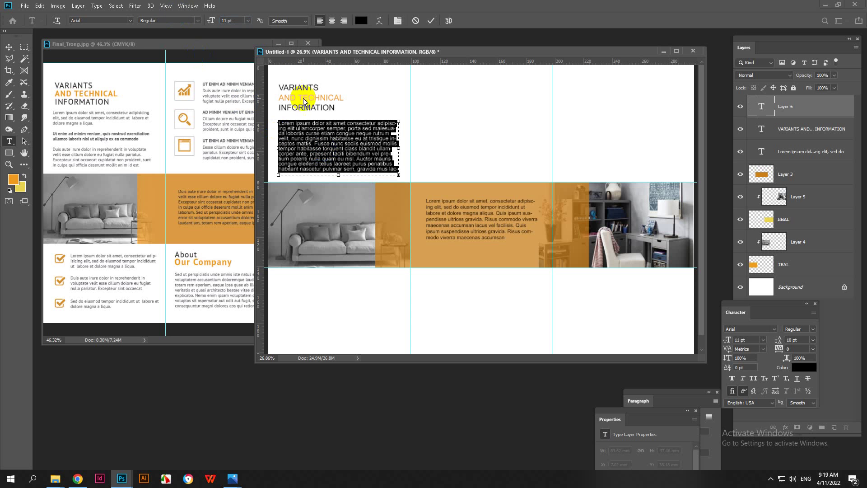
click(231, 20)
key(Return)
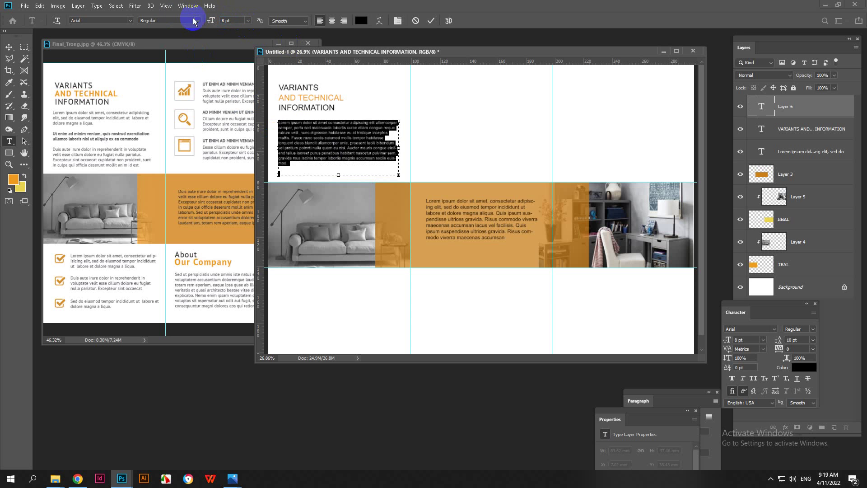
- Try extending the text box down past the photo band, and undo the resize
click(311, 156)
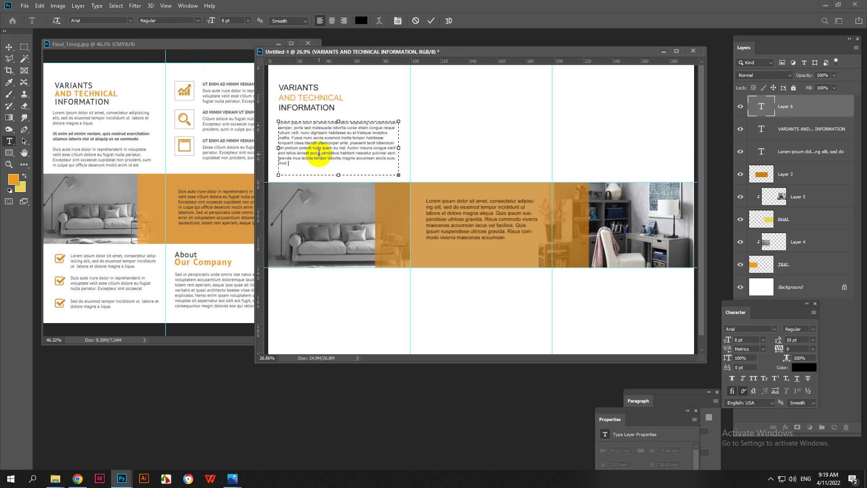
drag(338, 175, 345, 315)
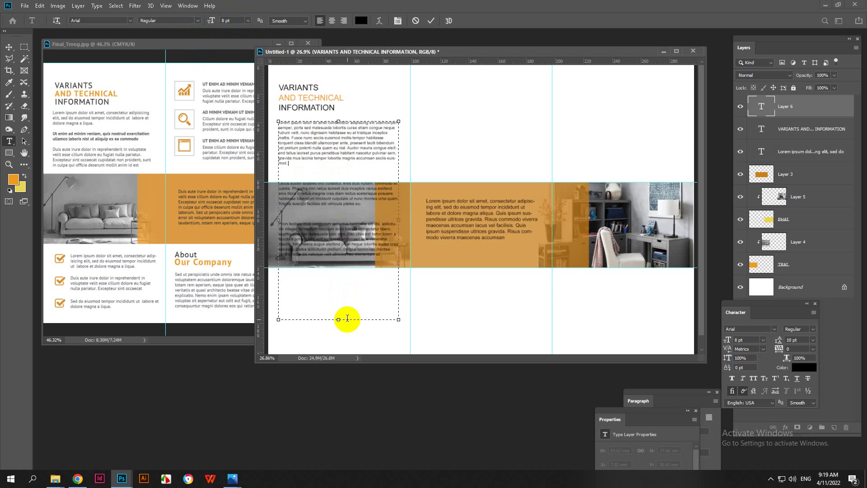
key(ctrl+z)
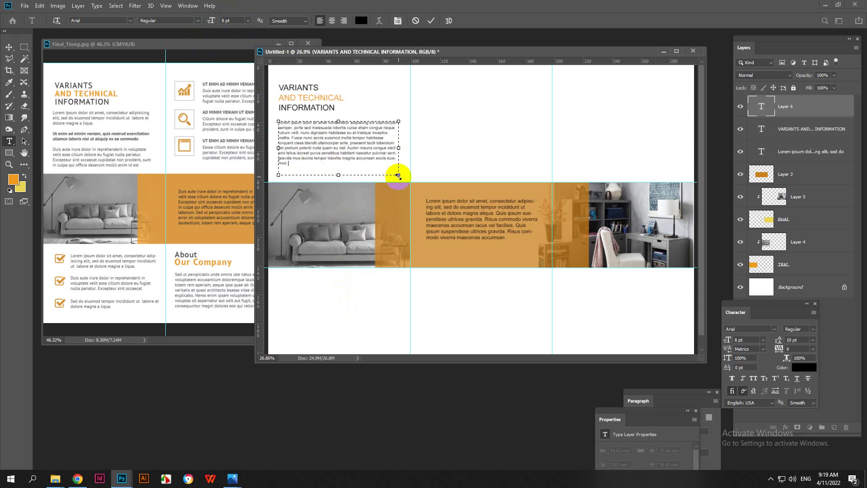
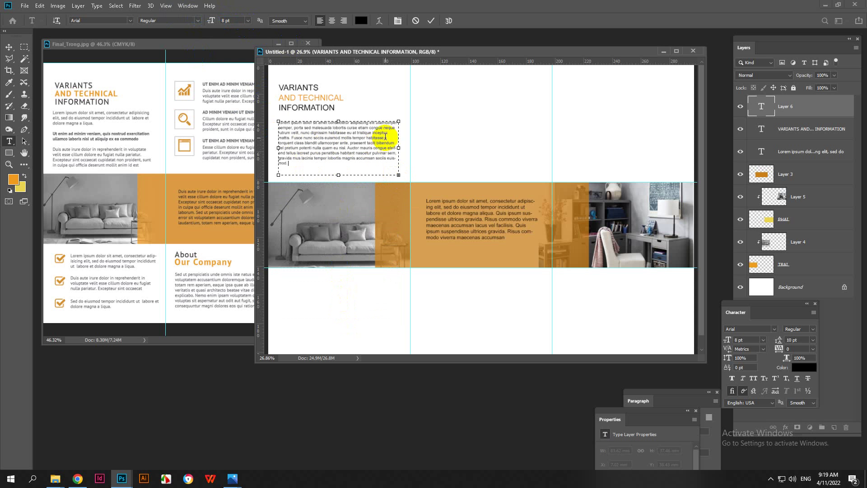
- Split the placeholder text into three paragraphs separated by blank lines, breaking before "Eu at tristique" and before "Auctor mauris"
click(372, 132)
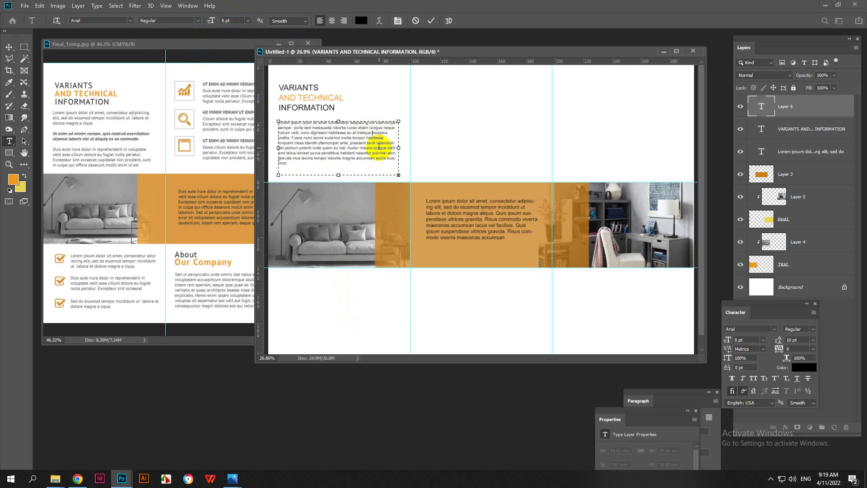
click(346, 133)
key(Return)
key(Return)
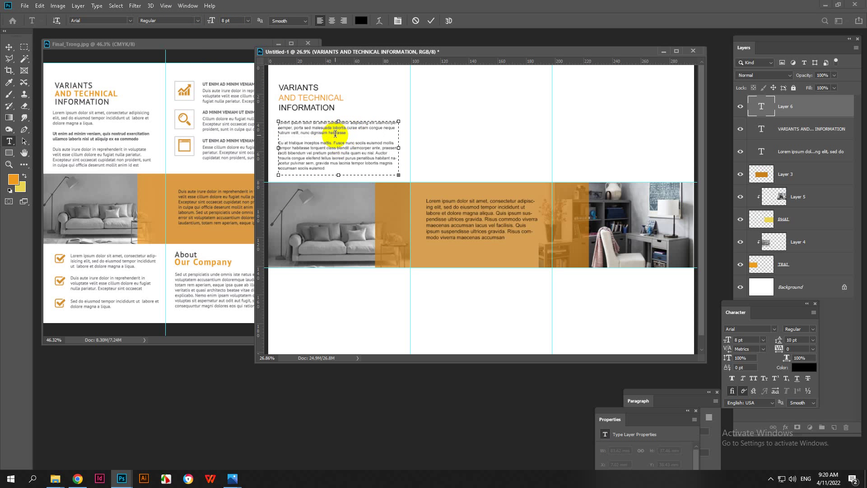
click(376, 155)
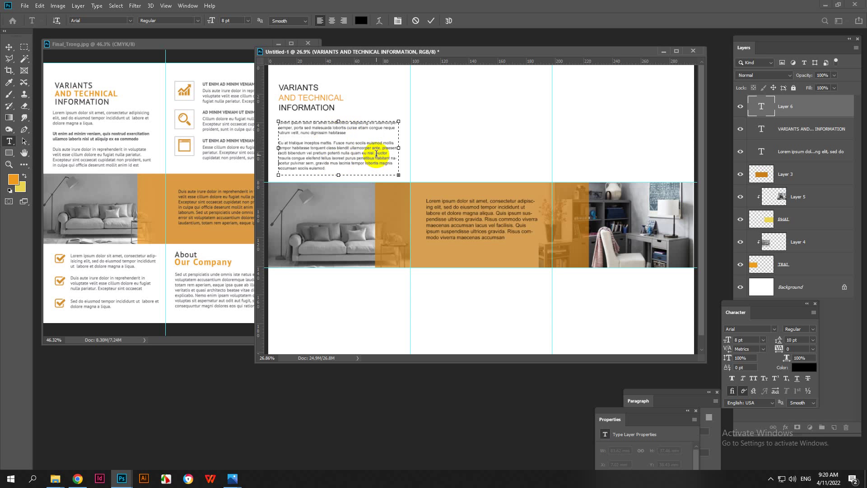
key(Return)
key(Return)
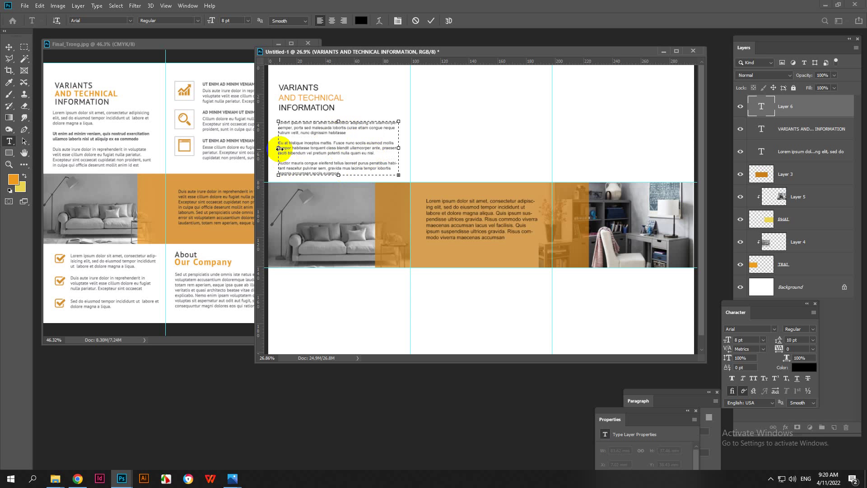
drag(339, 179, 339, 178)
- Set the middle paragraph, beginning "Eu at tristique", in Arial Bold
scroll(339, 176, up, 1)
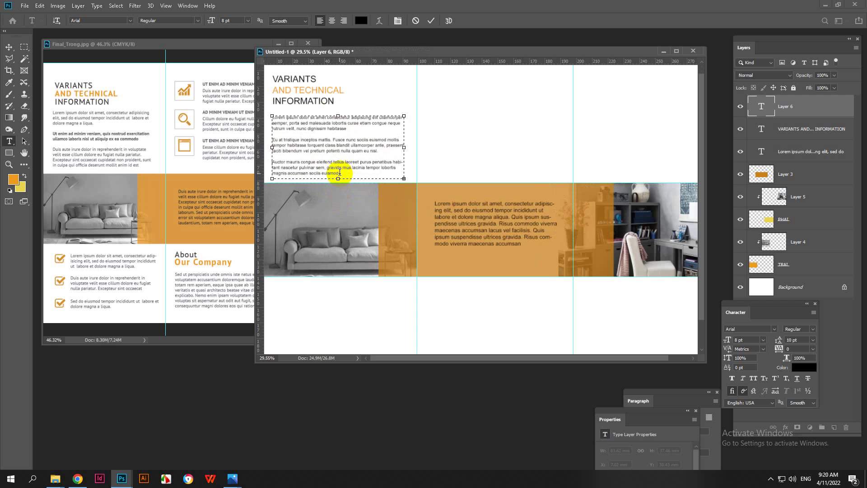
drag(392, 152, 253, 128)
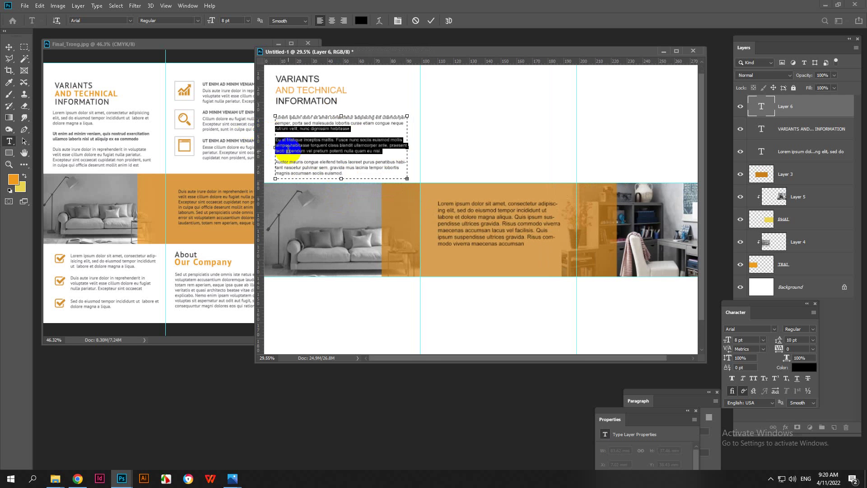
click(288, 149)
drag(382, 152, 275, 139)
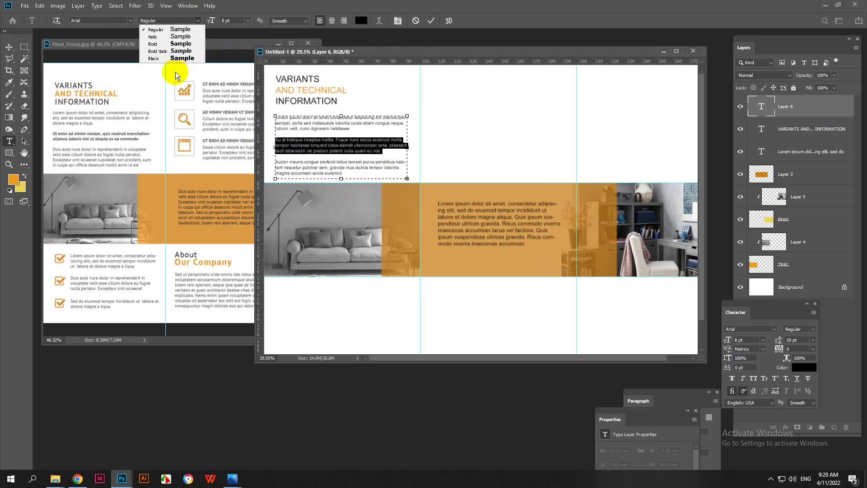
click(164, 43)
click(317, 160)
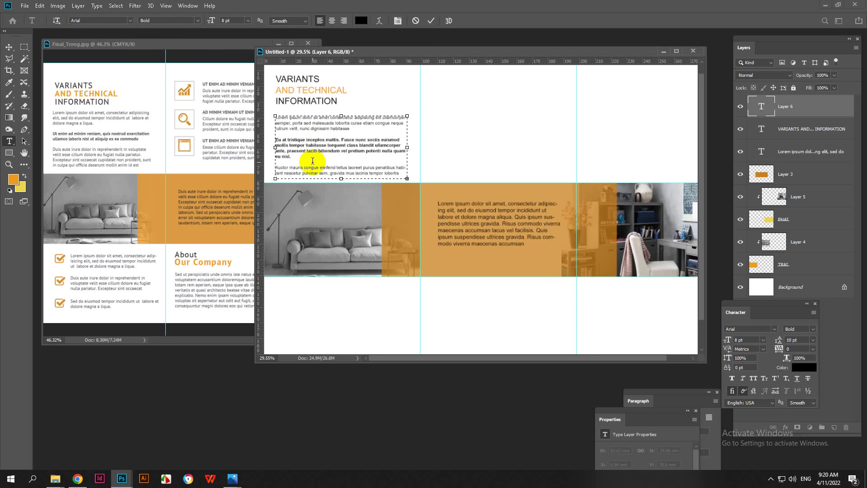
- Set the font size of all three placeholder paragraphs to 7 pt
scroll(312, 154, up, 1)
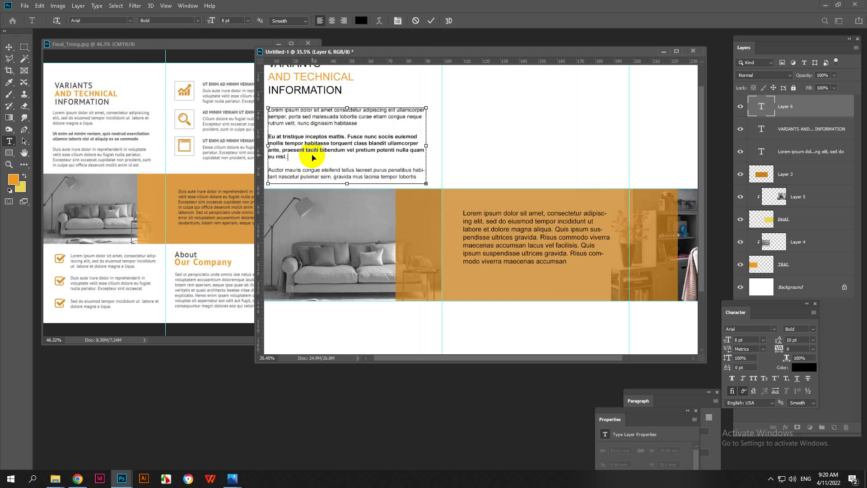
key(ctrl+a)
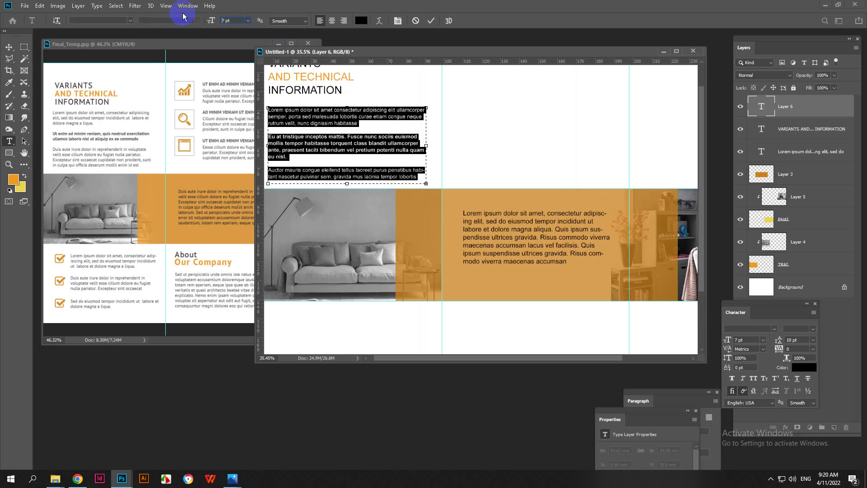
click(326, 154)
- Set the space before paragraph to 8 pt for all three placeholder paragraphs under the left column's heading
scroll(326, 154, down, 1)
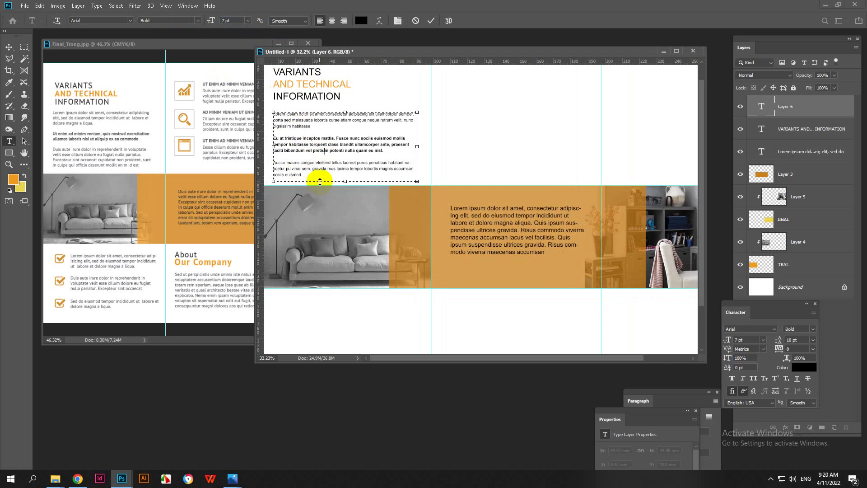
scroll(320, 181, left, 1)
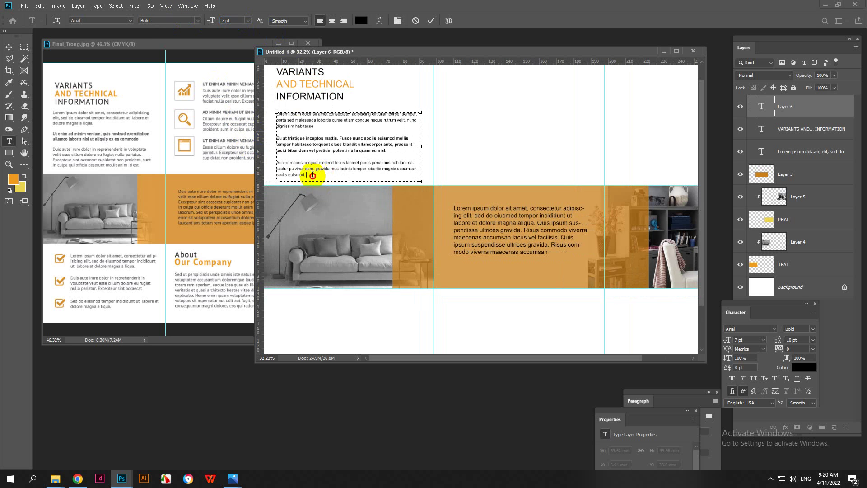
drag(313, 176, 271, 114)
drag(762, 304, 534, 109)
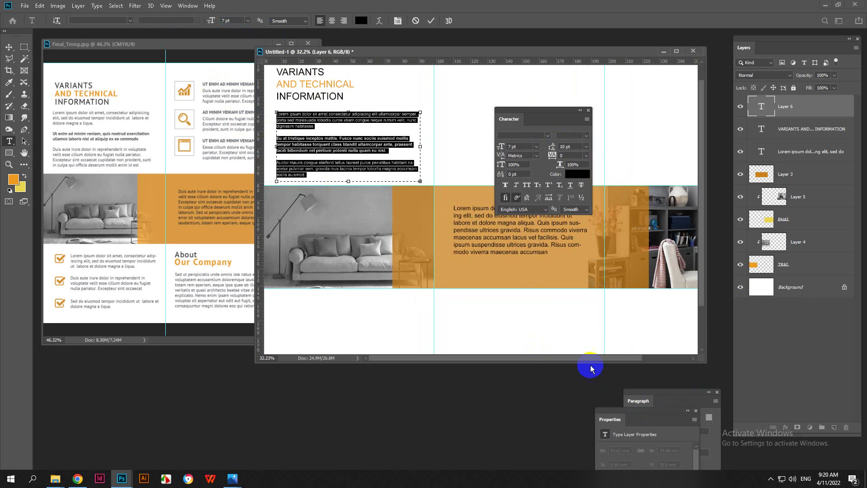
drag(651, 400, 476, 119)
click(469, 172)
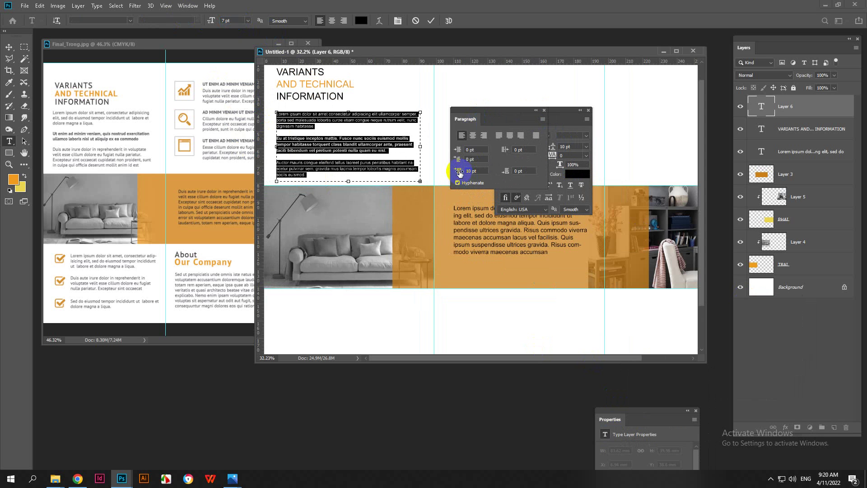
click(471, 171)
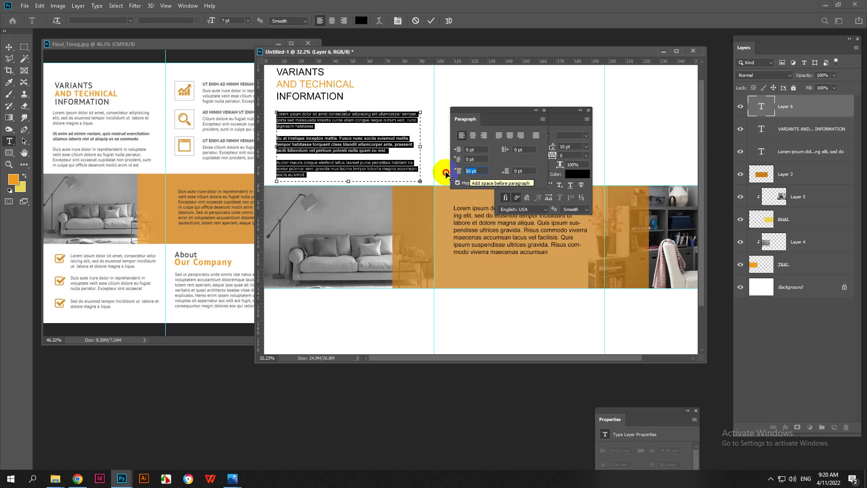
key(Return)
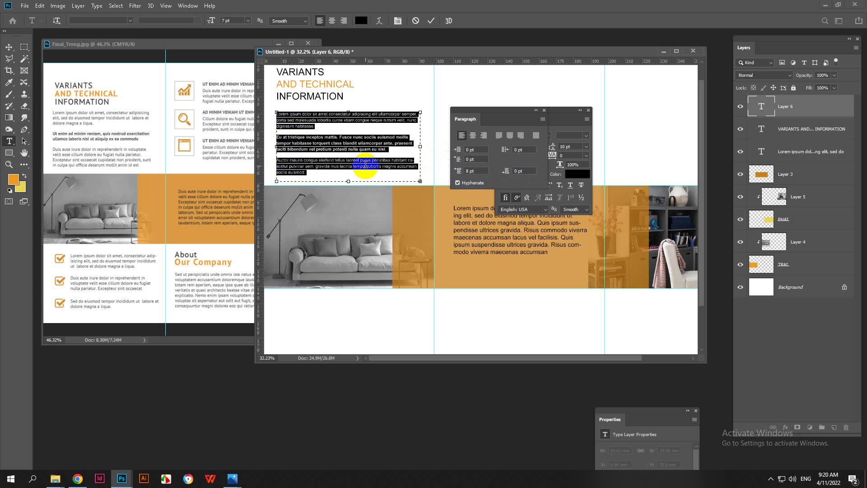
click(279, 127)
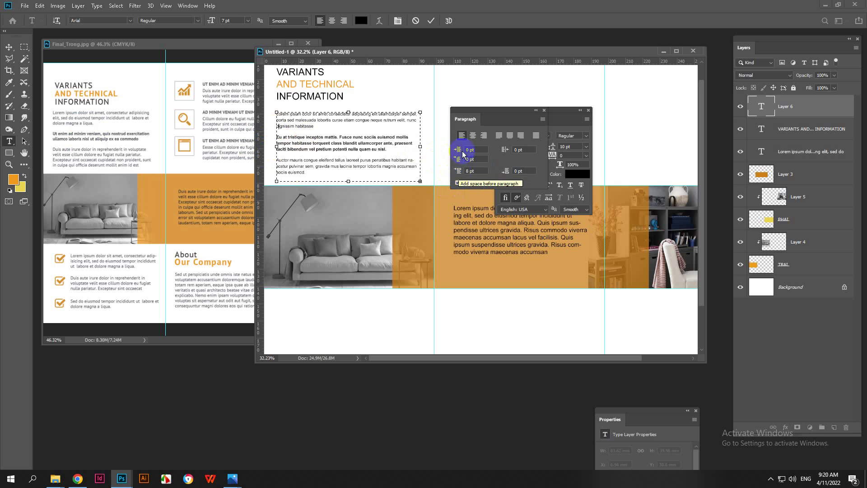
- Arrange the Character settings directly above the Paragraph settings, clear of the left column's text, and commit the text edit
drag(465, 116, 631, 120)
drag(546, 108, 528, 84)
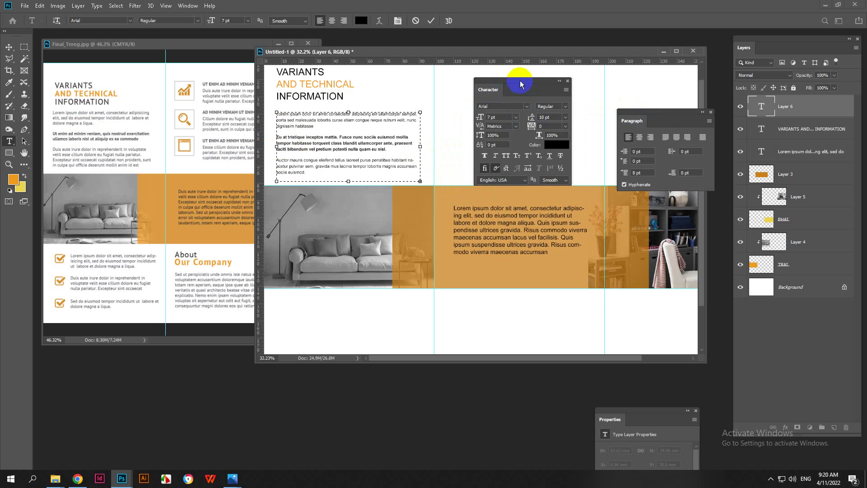
drag(519, 78, 563, 25)
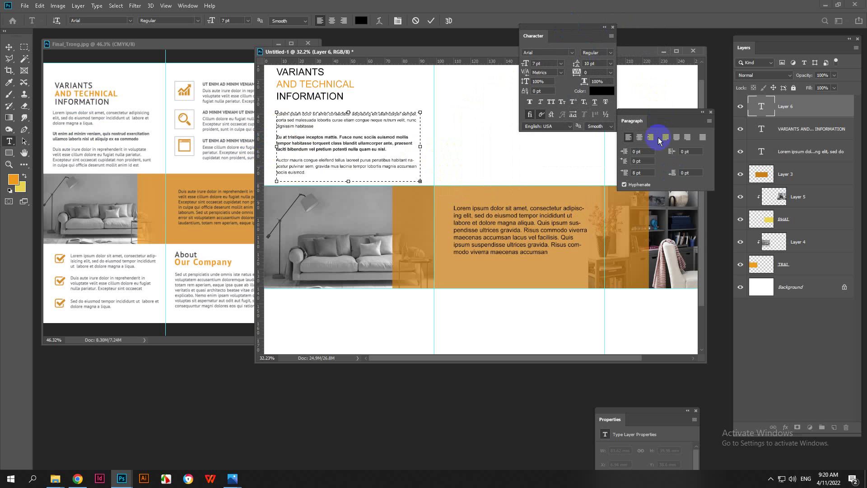
drag(657, 121, 663, 169)
drag(563, 28, 667, 46)
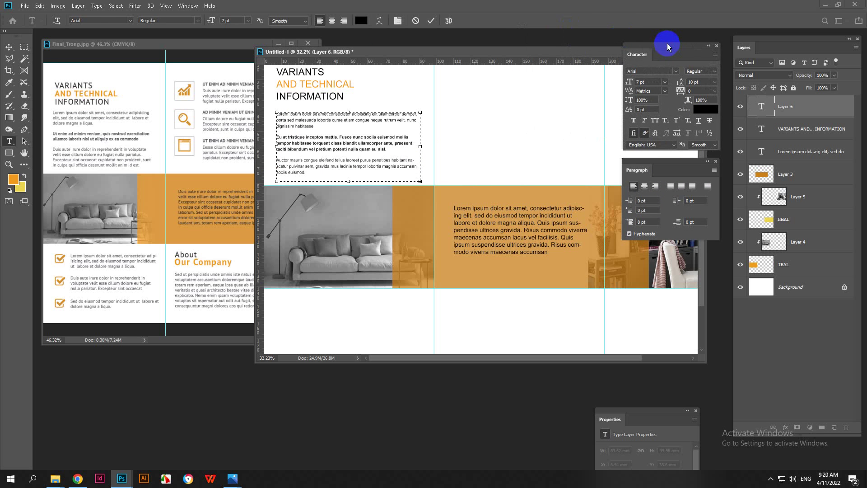
click(9, 47)
scroll(347, 165, down, 1)
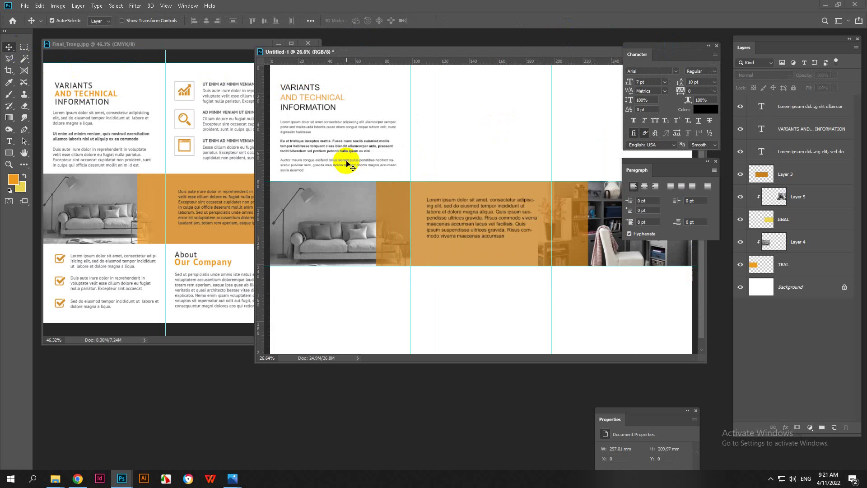
- Check the checklist layout in Final_Trong.jpg and add an indented placeholder text box below the sofa photo in Untitled-1
scroll(348, 162, down, 1)
click(77, 150)
scroll(97, 171, down, 1)
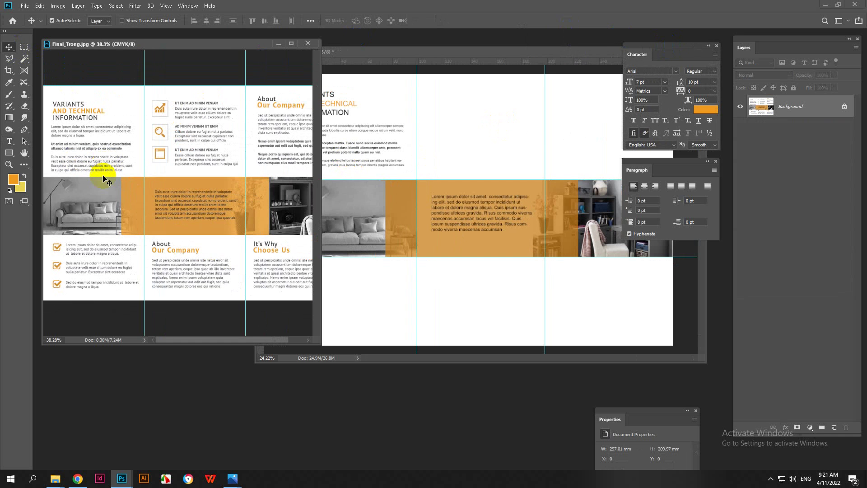
drag(97, 238, 102, 238)
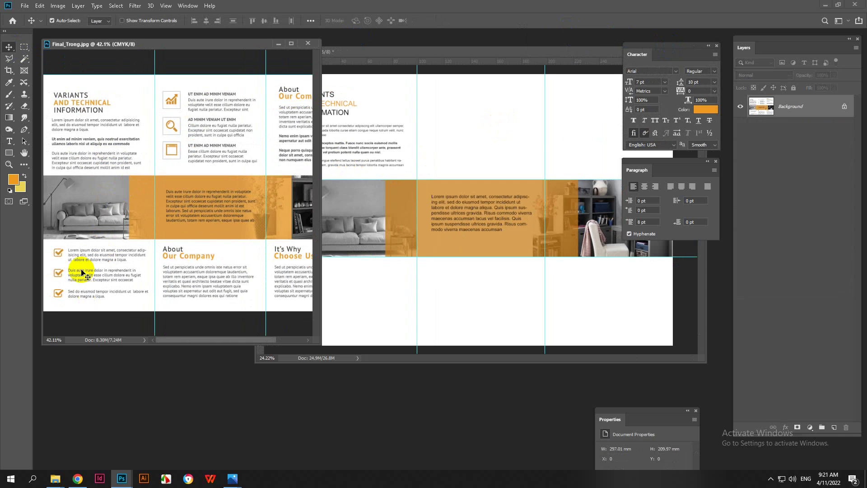
click(344, 149)
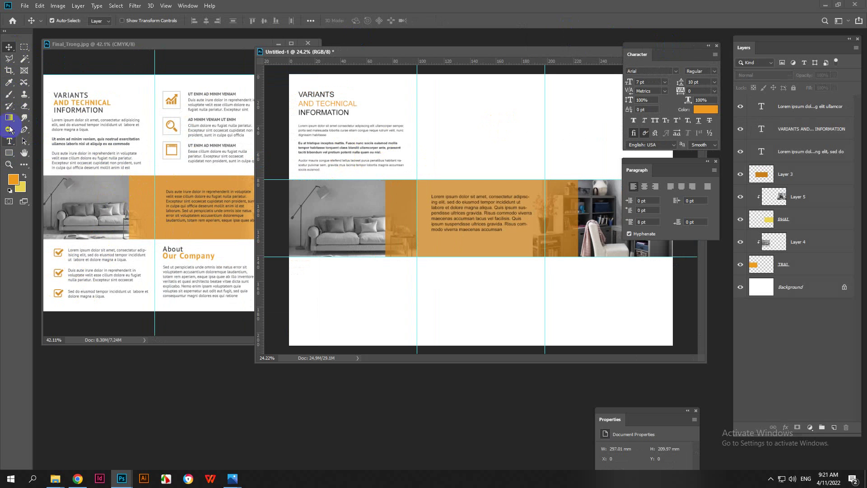
click(13, 143)
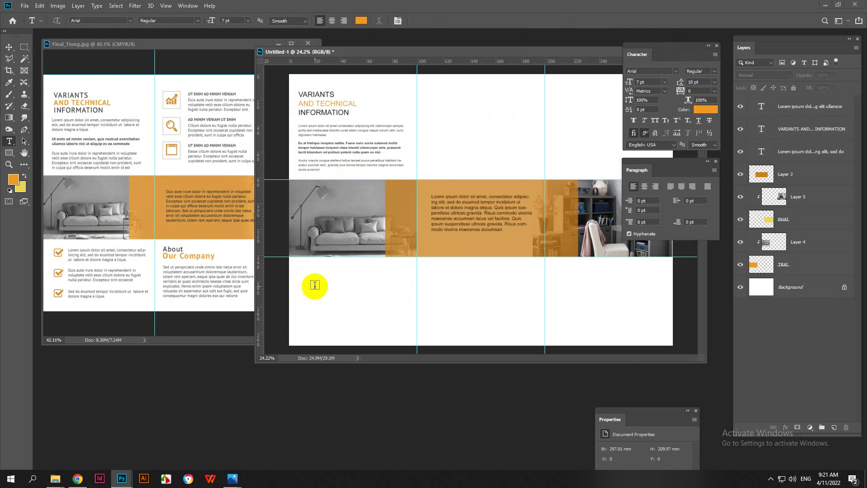
drag(313, 267, 407, 287)
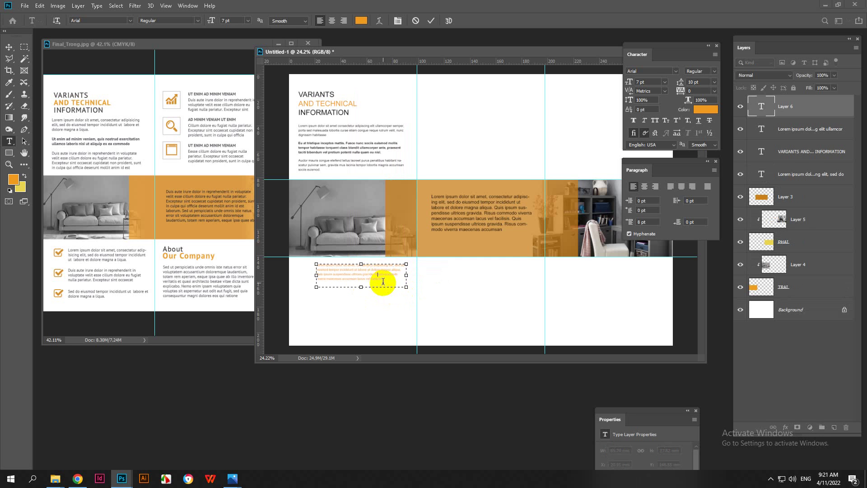
- Change the color of the new placeholder text below the sofa photo to black
click(361, 20)
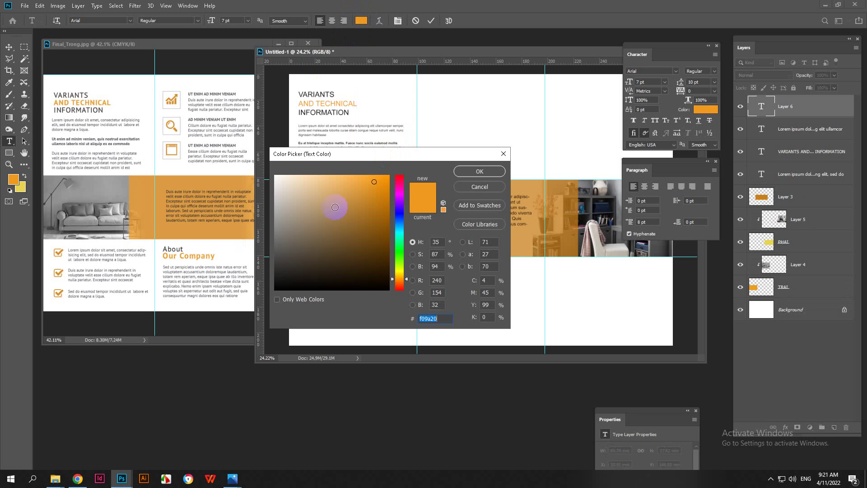
drag(336, 209, 268, 293)
click(480, 172)
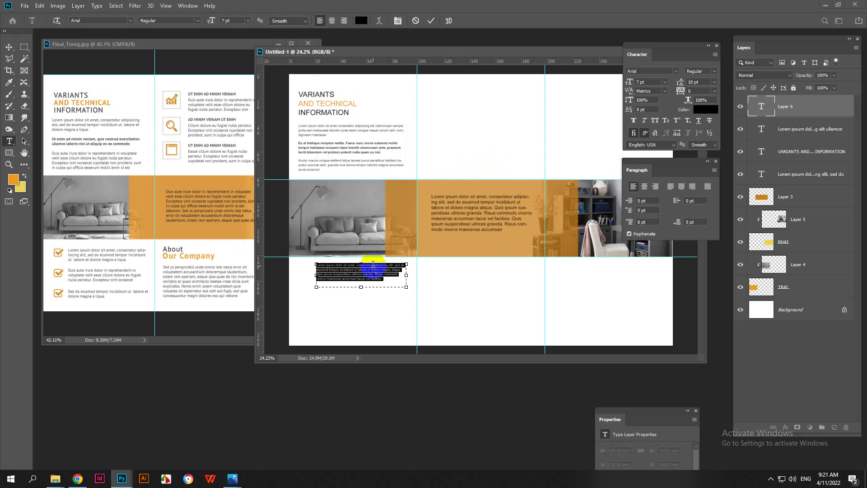
- Compare the text below the sofa photo with the three paragraphs above the photo
click(345, 160)
drag(322, 130, 342, 131)
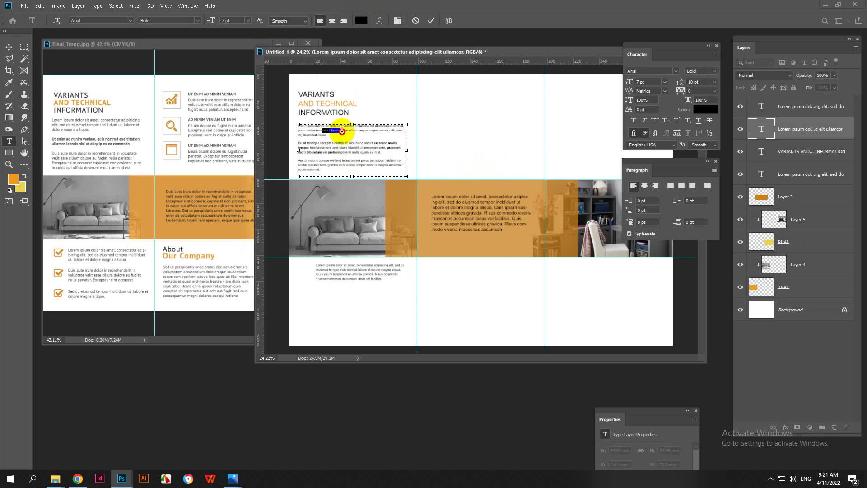
click(345, 272)
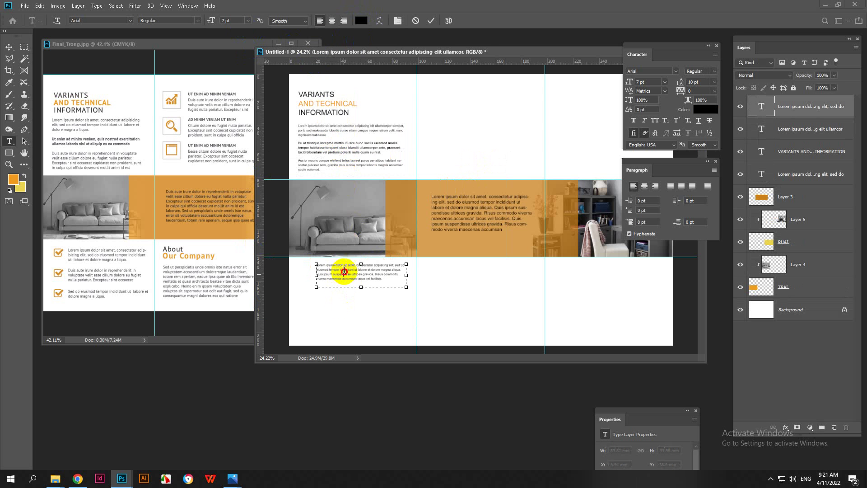
drag(338, 269, 357, 274)
click(8, 47)
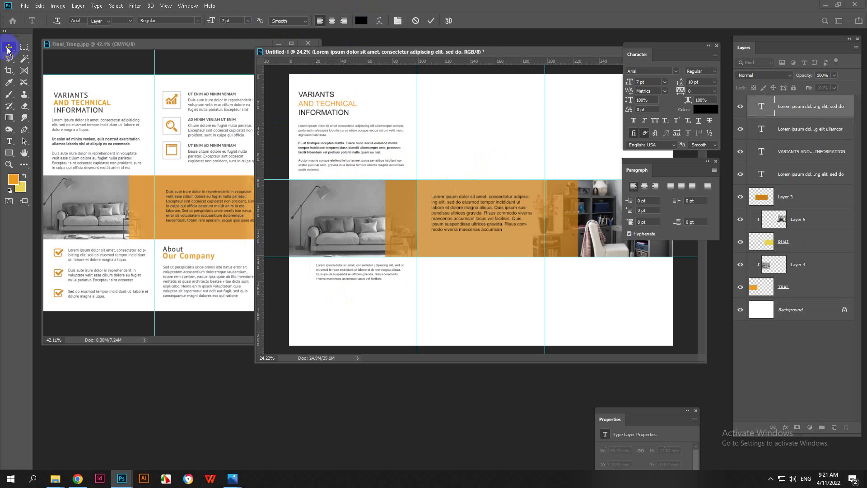
scroll(331, 283, up, 2)
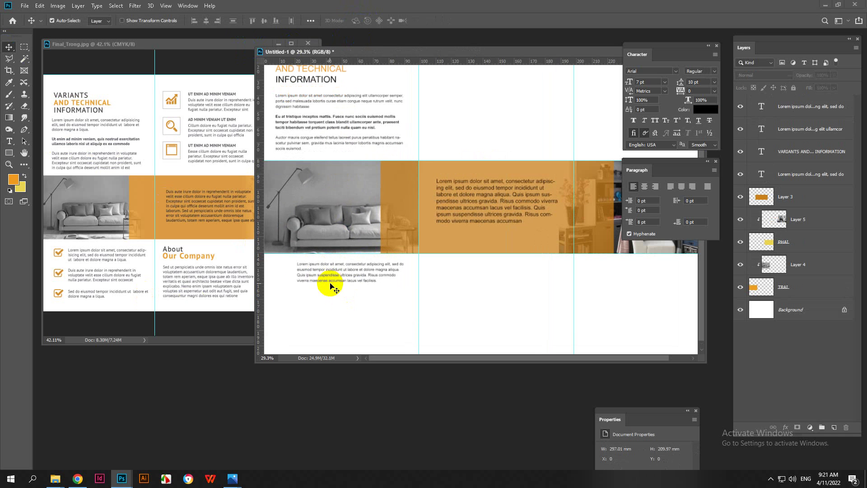
click(326, 136)
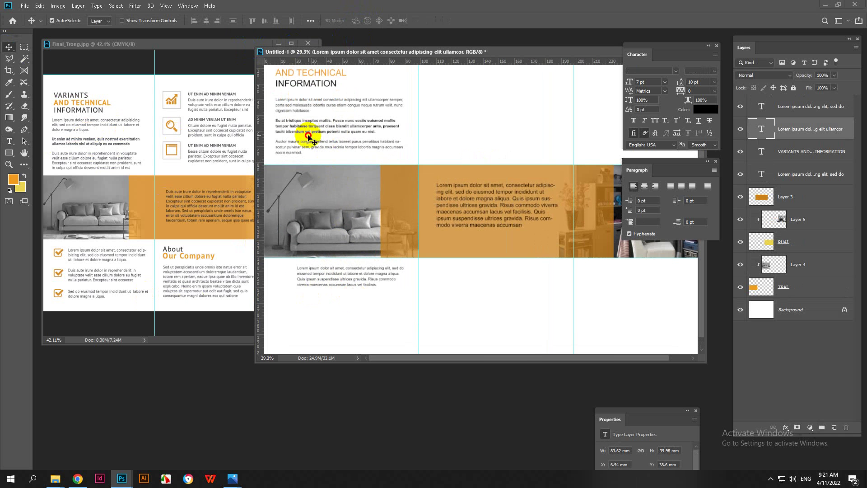
scroll(309, 143, down, 1)
scroll(312, 145, up, 1)
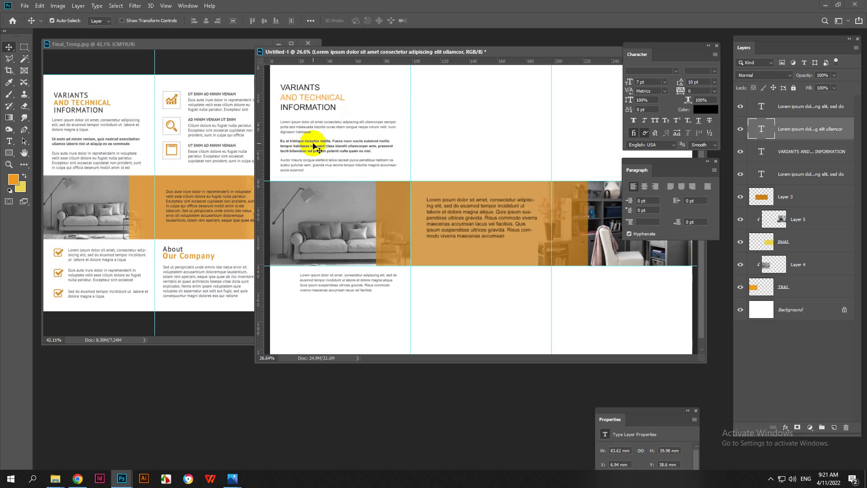
double_click(314, 276)
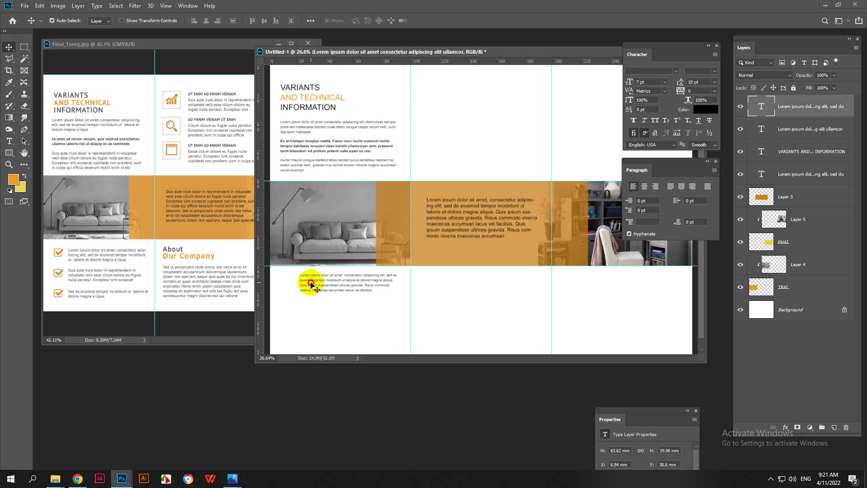
- Set the font size of the three paragraphs above the sofa photo to 8 pt
click(312, 158)
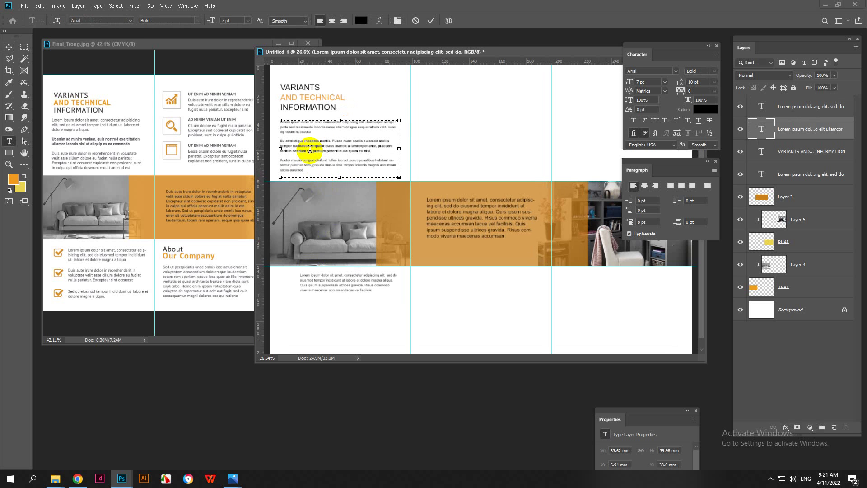
key(ctrl+a)
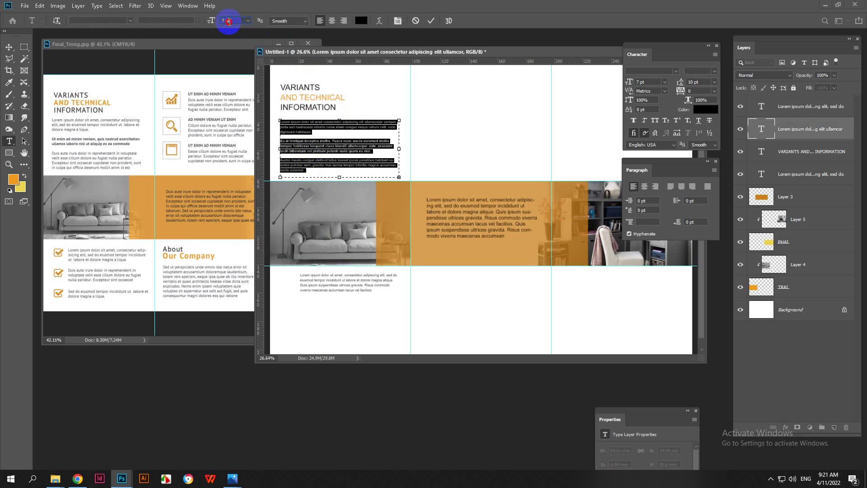
click(337, 154)
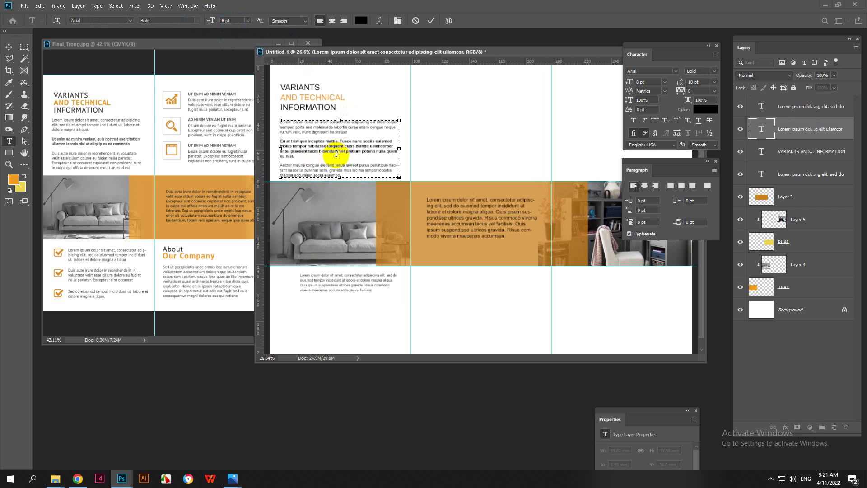
click(9, 46)
- Set the font size of the placeholder text below the sofa photo to 8 pt
click(333, 290)
double_click(330, 289)
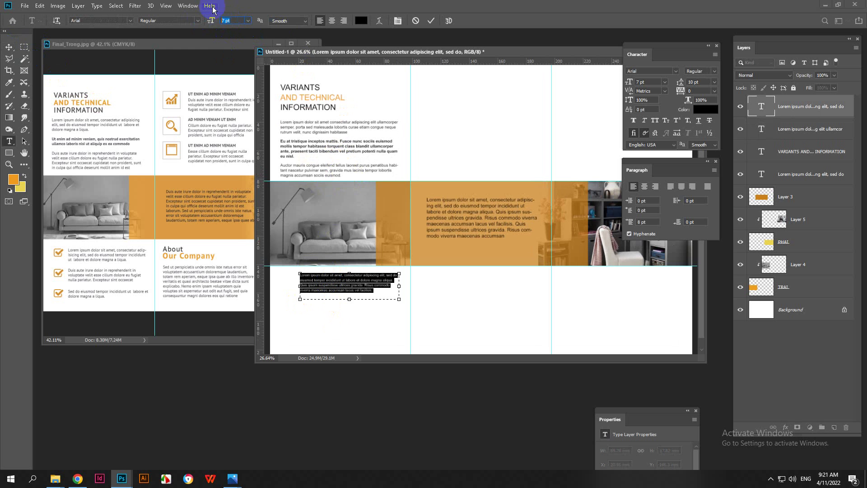
key(Return)
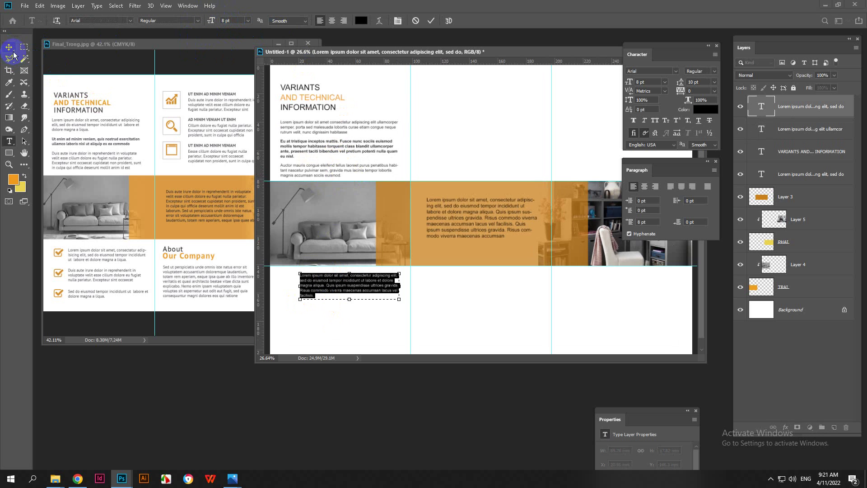
- Shorten the text below the sofa photo by deleting everything after "Quis ipsum suspendisse ultrices"
drag(383, 286, 392, 294)
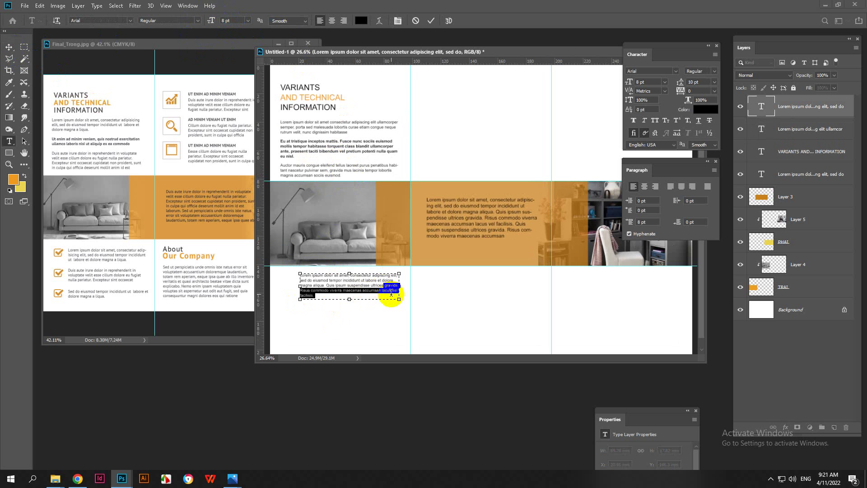
key(BackSpace)
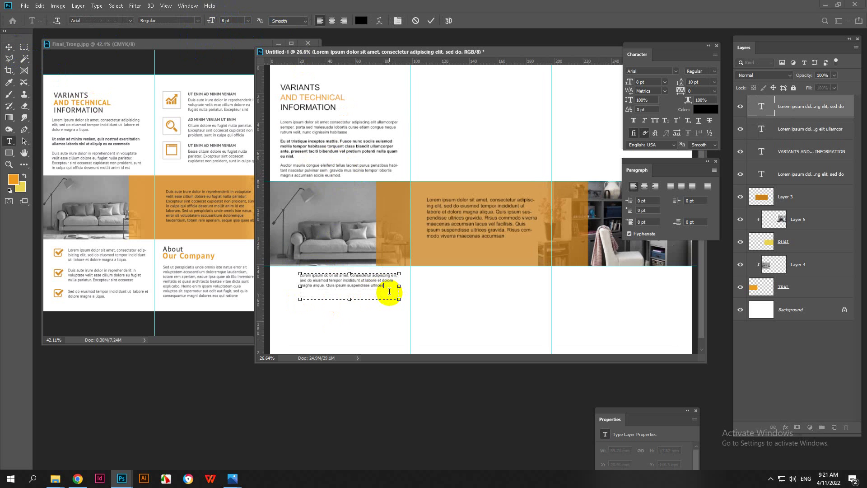
click(10, 47)
- Open check.png from the icon folder inside Brochure > 408698 and give it its own floating window
scroll(310, 304, up, 5)
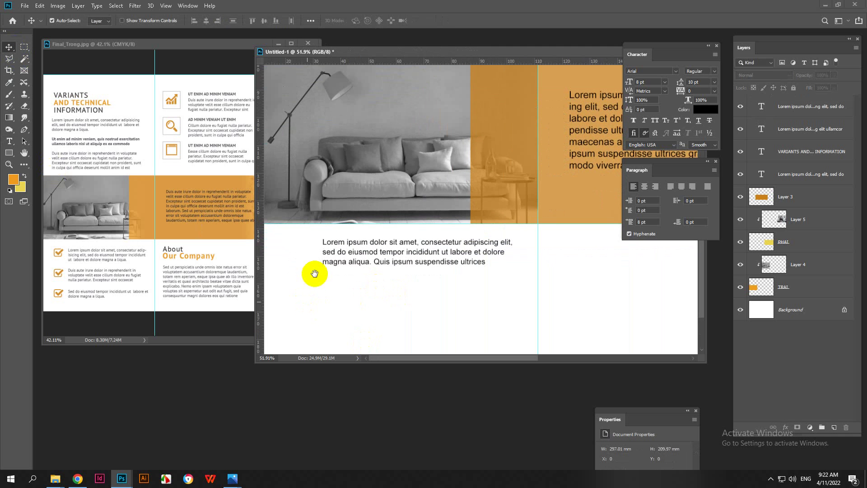
scroll(315, 273, up, 2)
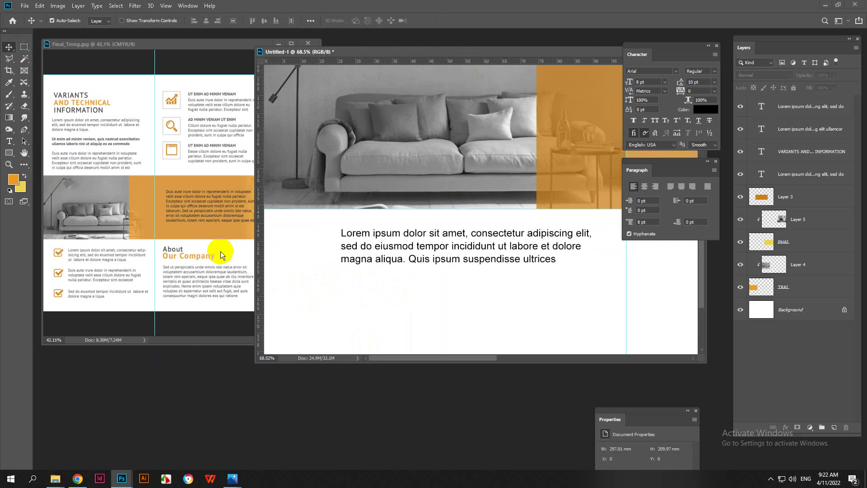
key(ctrl+o)
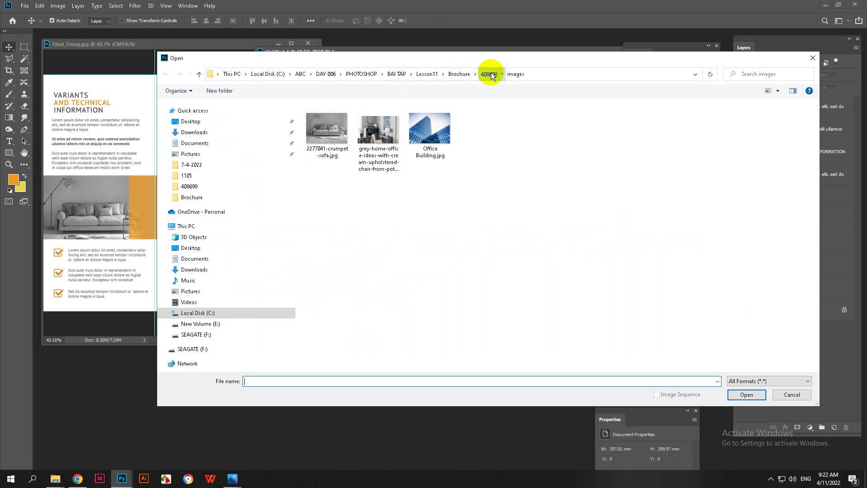
click(489, 74)
click(460, 74)
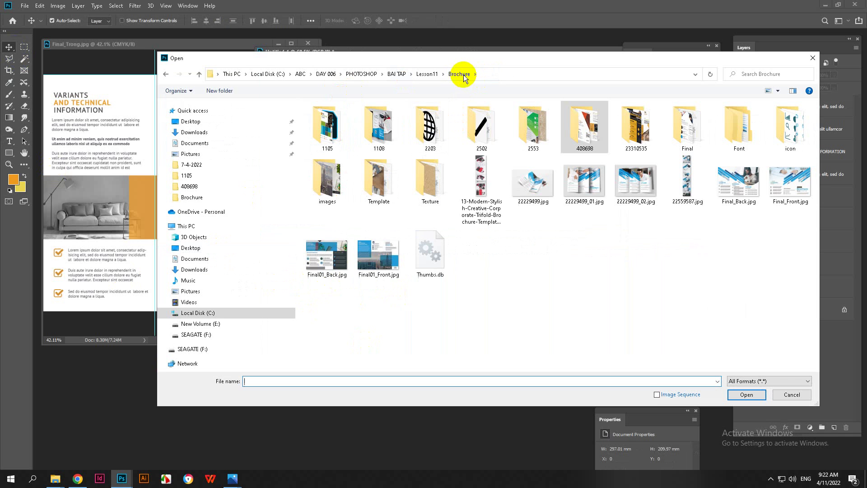
click(578, 133)
double_click(577, 132)
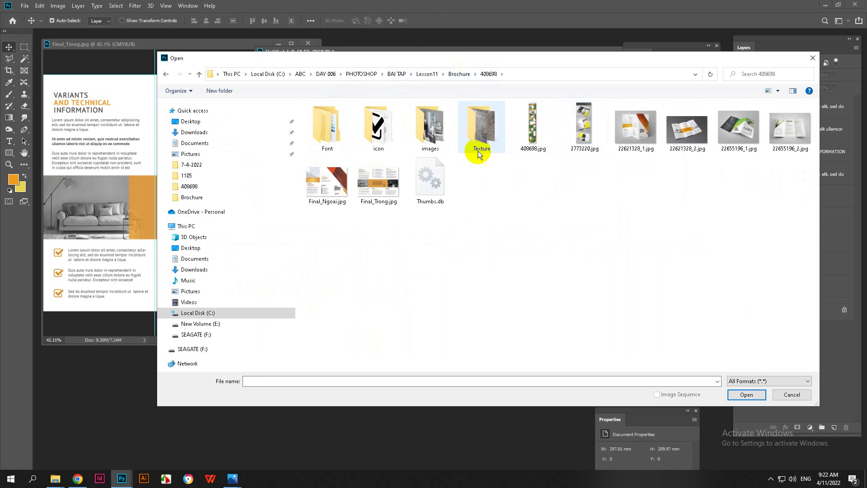
double_click(380, 135)
click(348, 149)
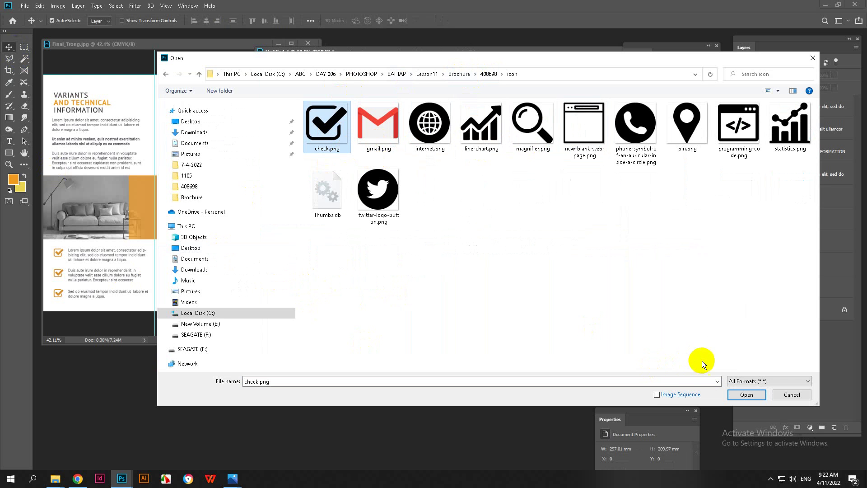
click(742, 395)
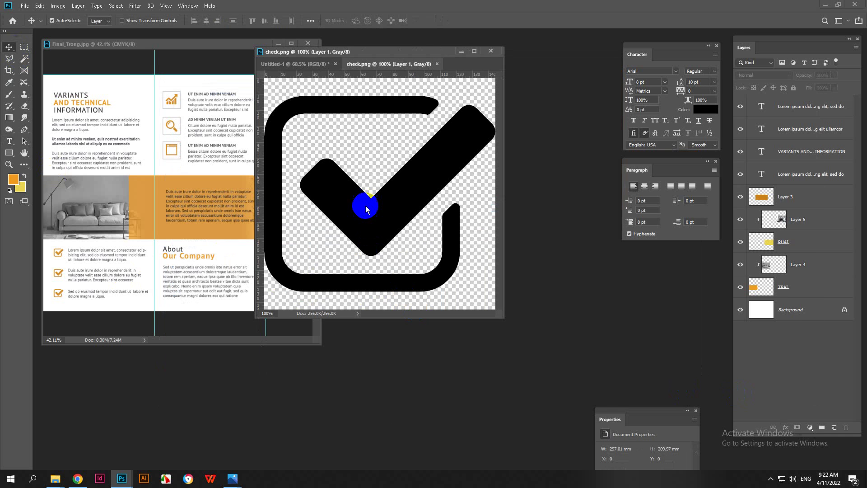
mouse_move(366, 201)
mouse_down()
mouse_move(366, 71)
mouse_move(335, 121)
mouse_move(366, 233)
mouse_up()
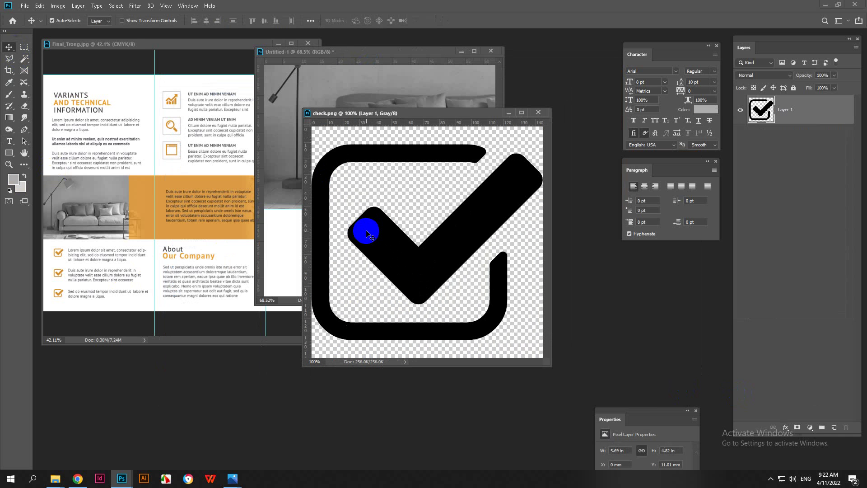
- Sample the orange of the first checkmark icon in Final_Trong.jpg as the foreground color
click(54, 257)
scroll(54, 257, up, 6)
drag(58, 261, 131, 234)
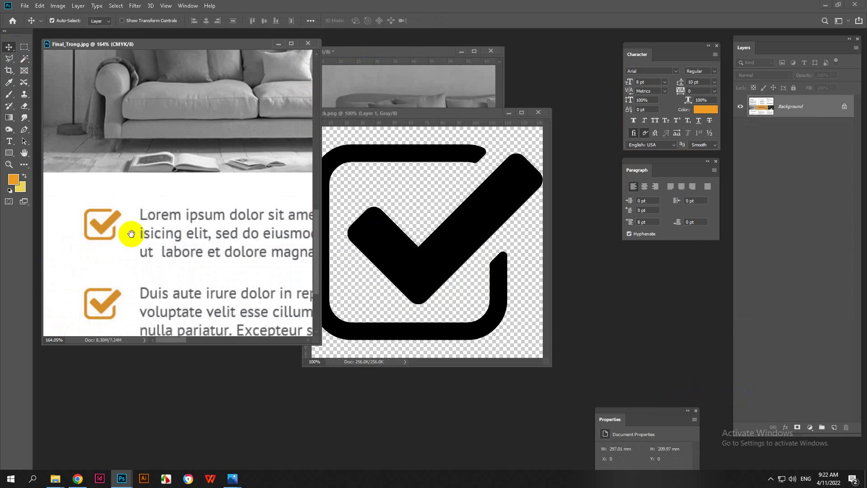
scroll(113, 237, up, 4)
click(392, 239)
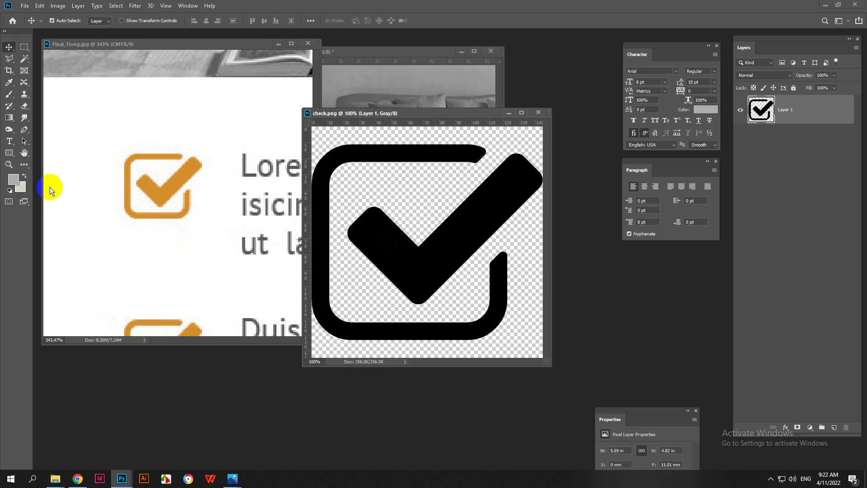
click(9, 94)
alt+click(154, 184)
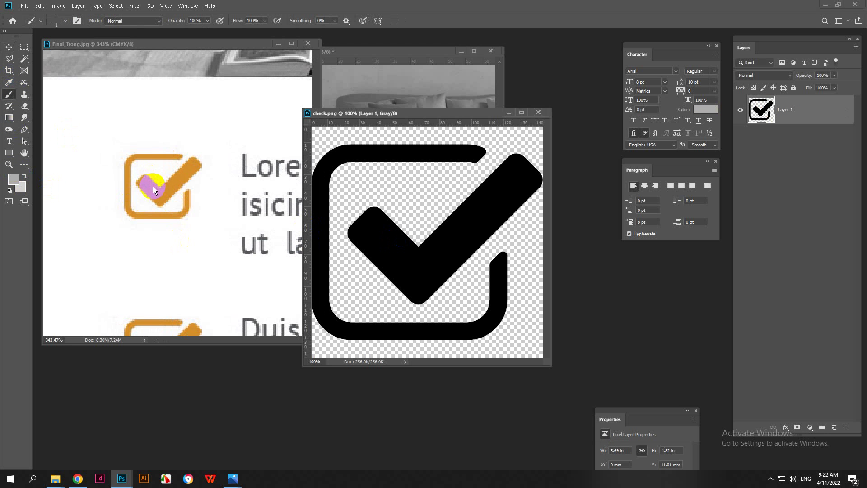
scroll(148, 147, down, 5)
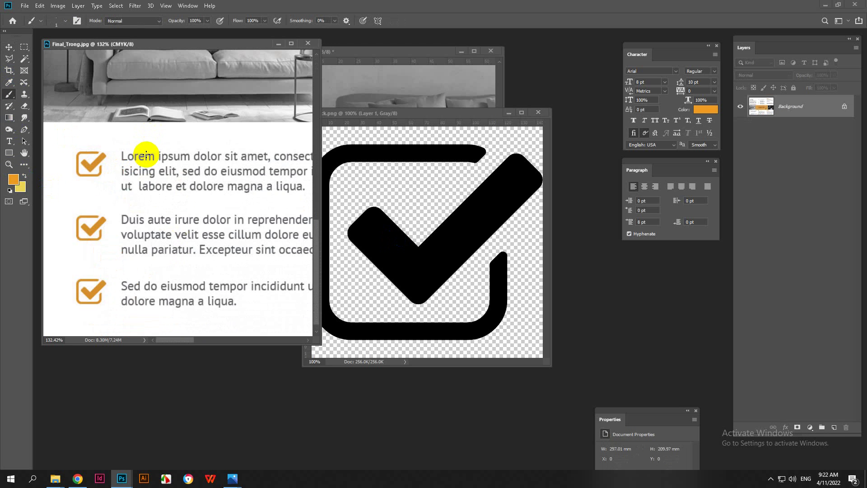
scroll(88, 167, up, 4)
alt+click(139, 170)
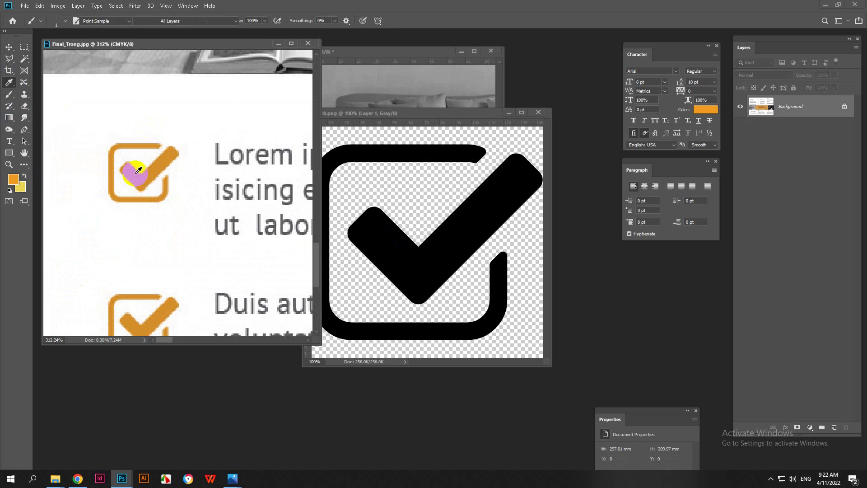
- Copy the sampled orange's hex code cf8b2c from the foreground color settings
click(16, 180)
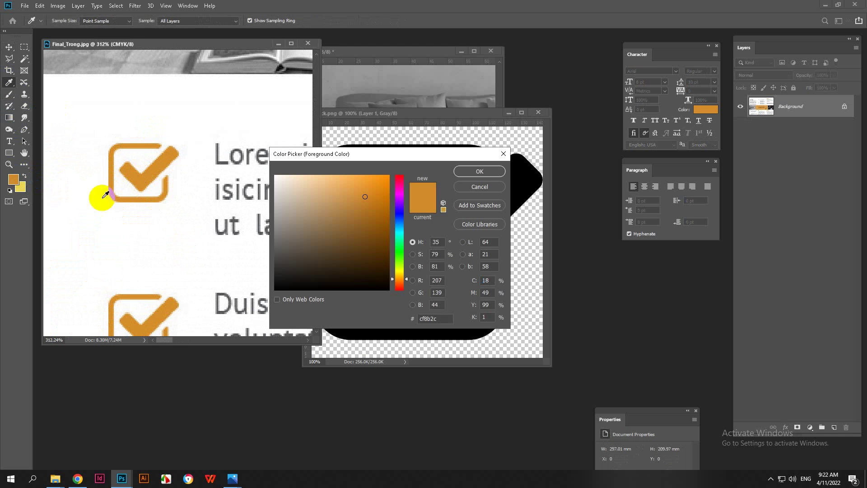
click(433, 319)
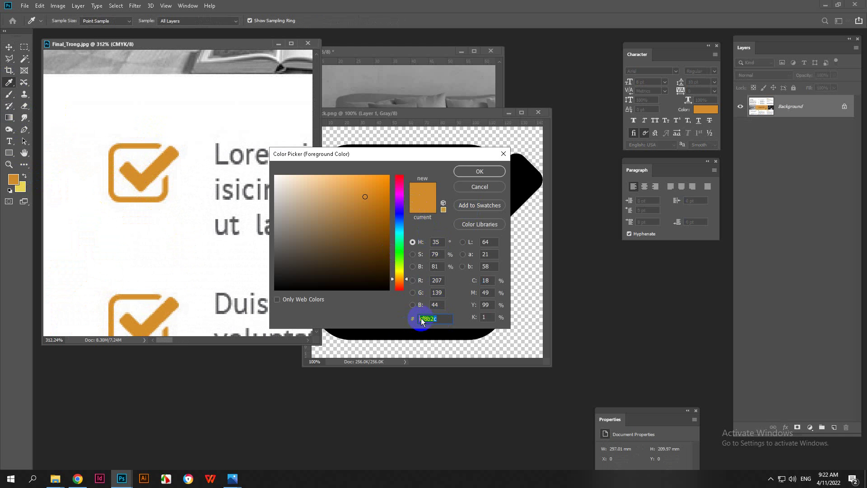
right_click(421, 320)
click(437, 343)
click(477, 173)
- Select the checkmark's pixels in check.png and try to set the foreground color to cf8b2c in grayscale mode
click(430, 112)
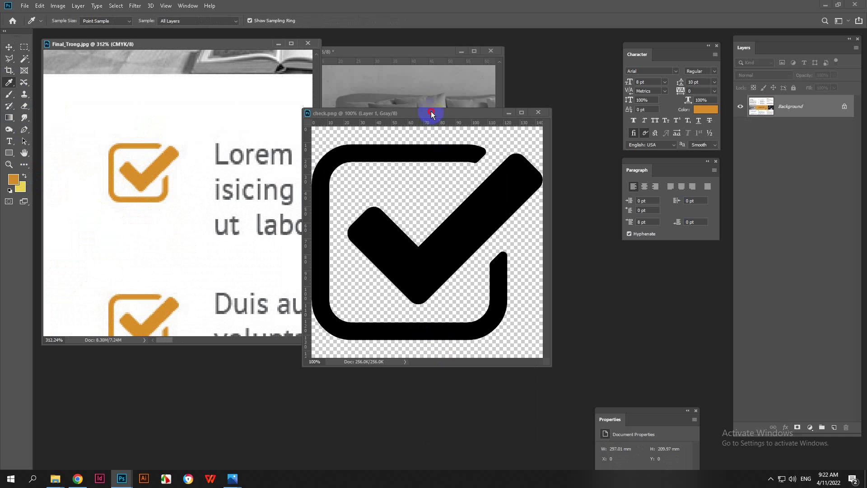
ctrl+click(765, 110)
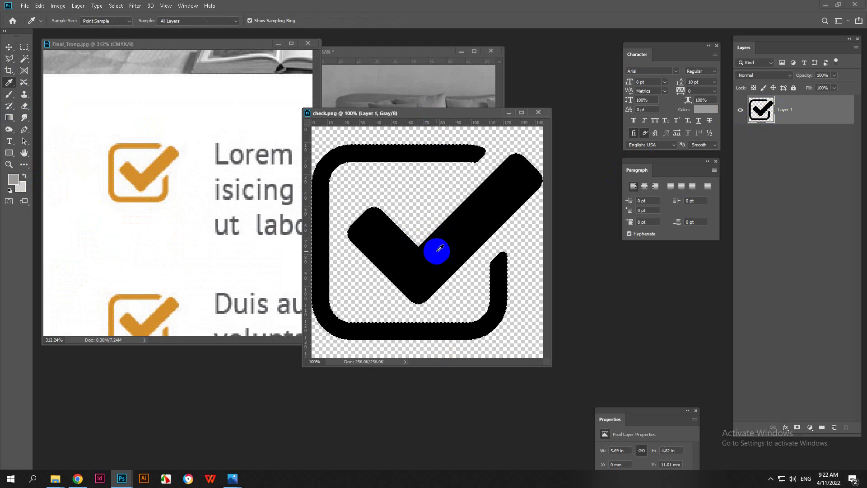
click(16, 176)
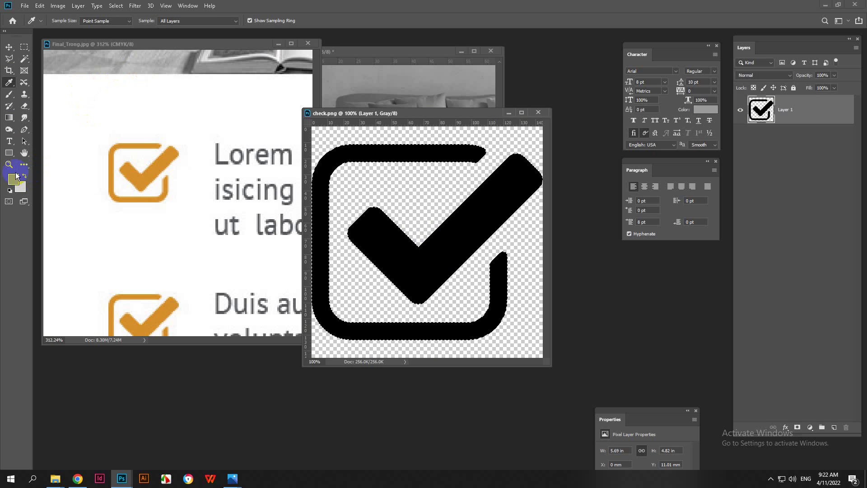
click(437, 319)
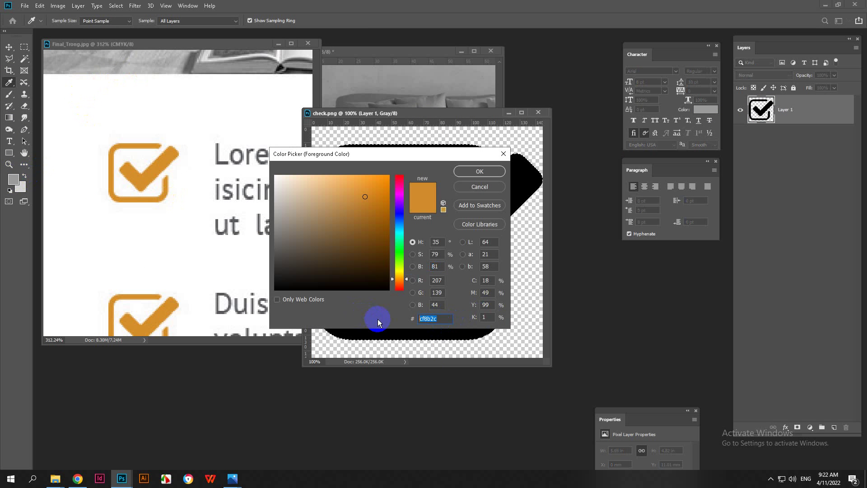
click(479, 171)
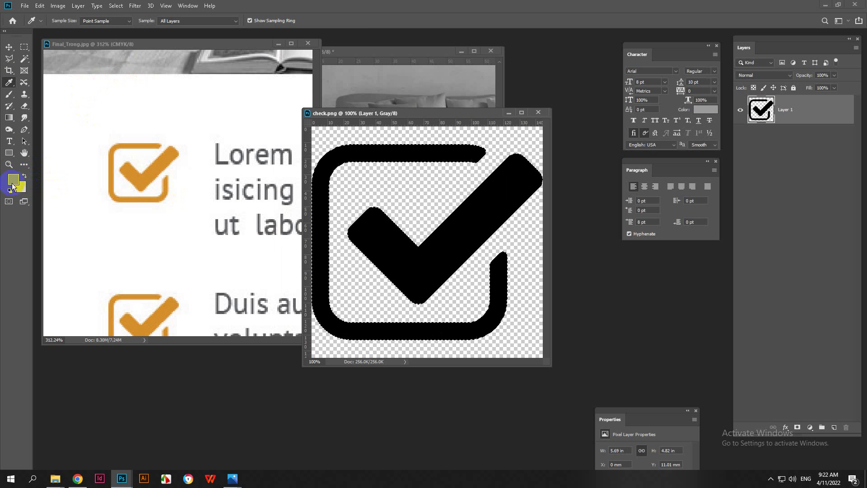
drag(364, 115, 386, 114)
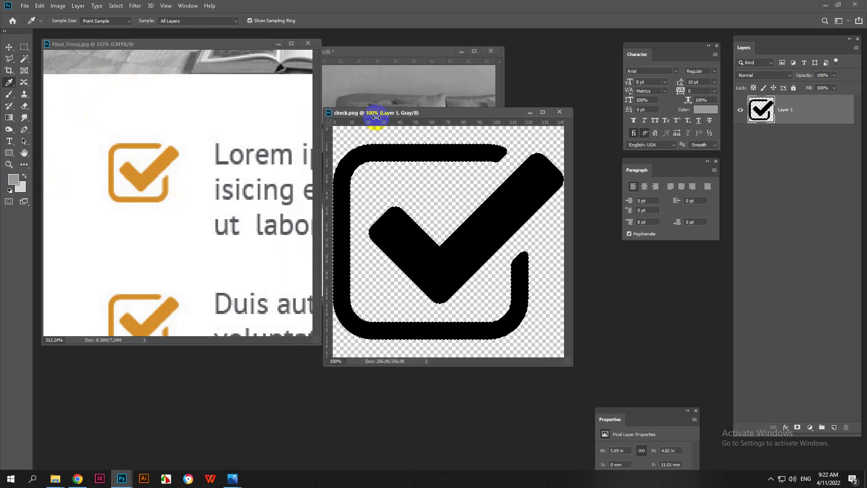
click(9, 48)
click(414, 158)
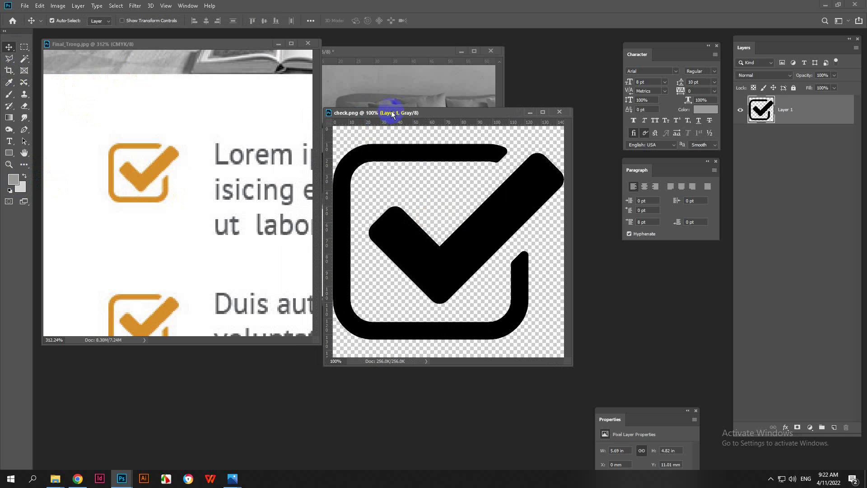
drag(392, 115, 381, 119)
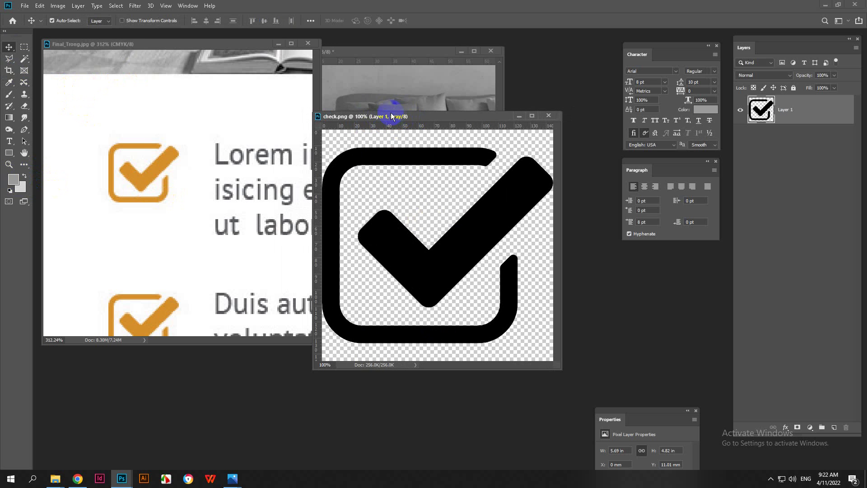
- Convert check.png from grayscale to RGB Color mode
click(58, 6)
mouse_move(64, 15)
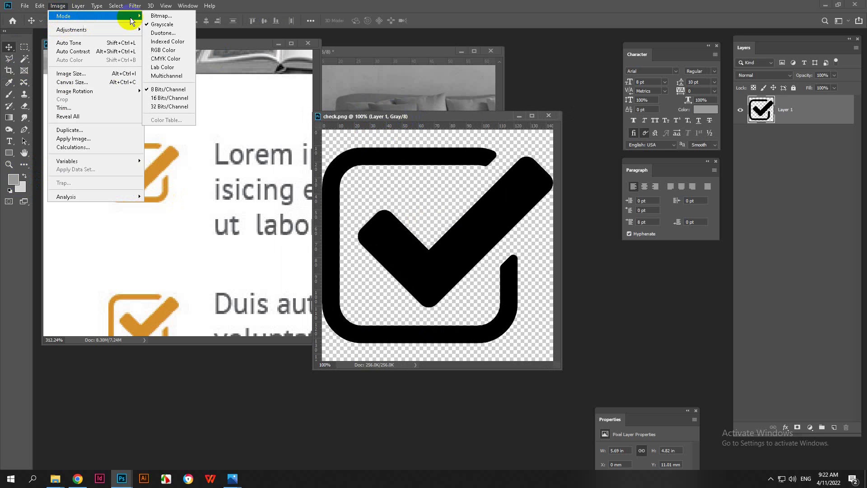
click(162, 50)
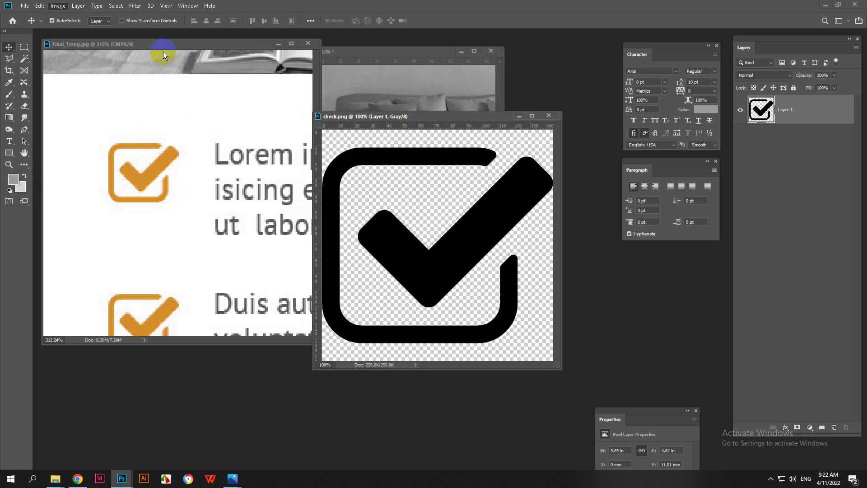
drag(400, 119, 407, 111)
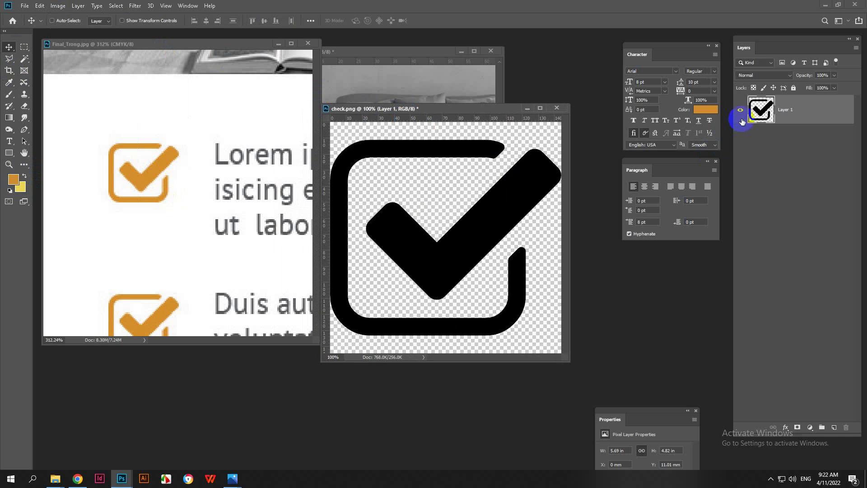
- Select the checkmark's pixels in check.png, fill them with the orange foreground color, and deselect
ctrl+click(761, 109)
key(alt+BackSpace)
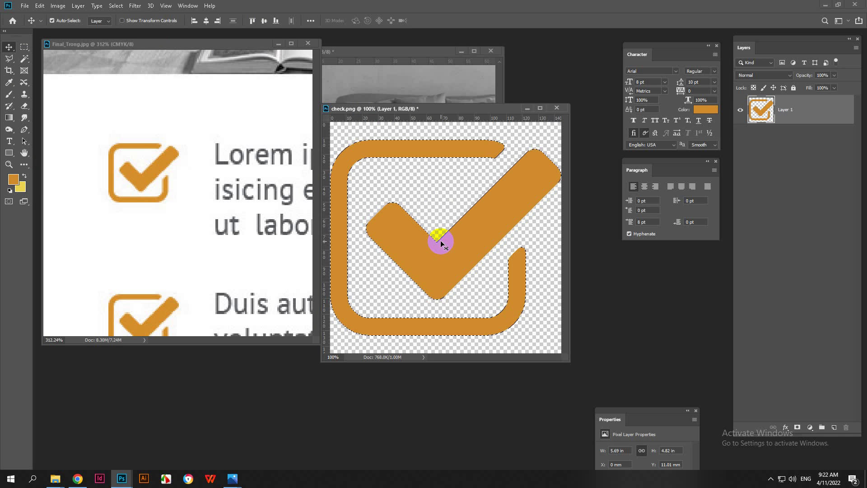
key(ctrl+d)
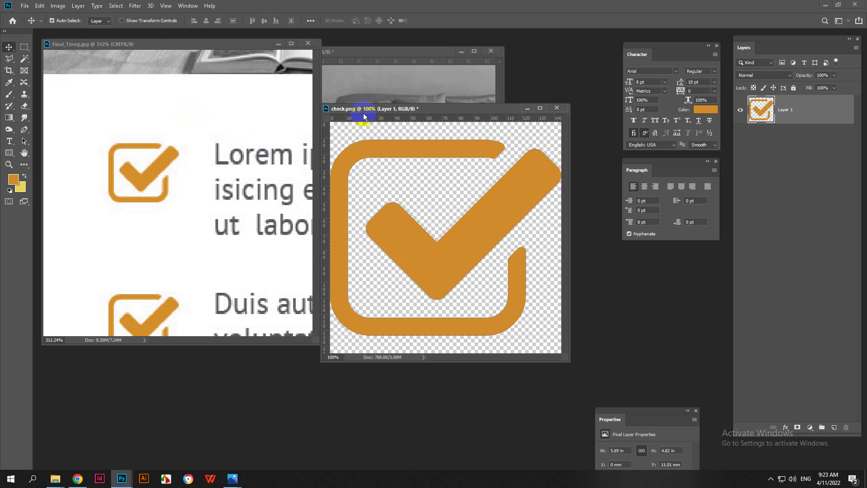
- Copy the orange checkmark from check.png into the Untitled-1 brochure document
drag(397, 110, 551, 126)
click(388, 233)
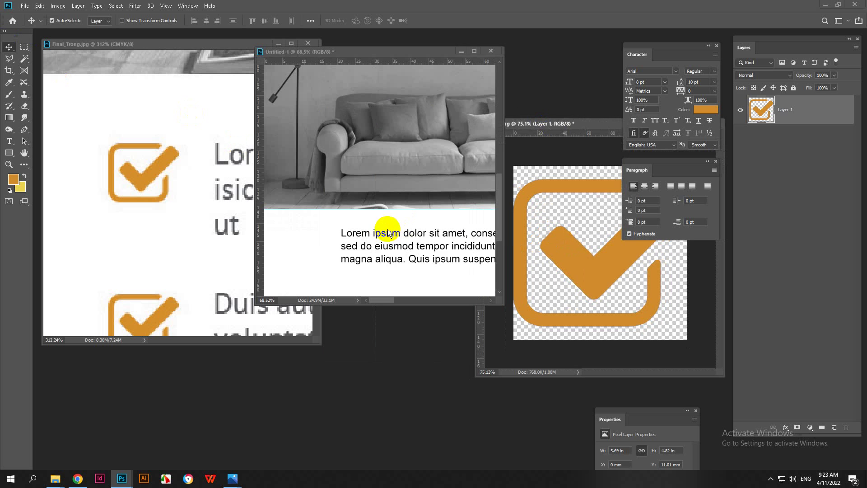
scroll(389, 233, down, 2)
drag(533, 242, 370, 213)
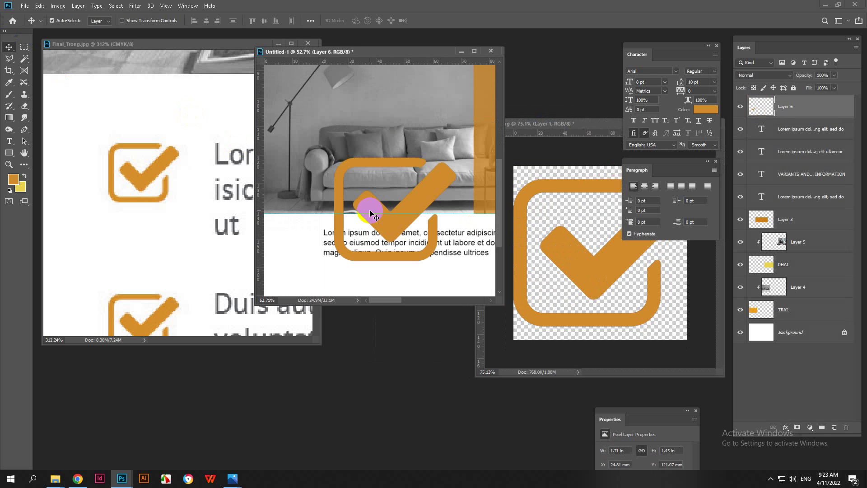
- Scale the checkmark down to about 0.2 in wide, in front of the three-line text below the sofa photo
key(ctrl+t)
drag(454, 149, 293, 221)
key(Return)
scroll(341, 269, up, 2)
scroll(412, 230, up, 1)
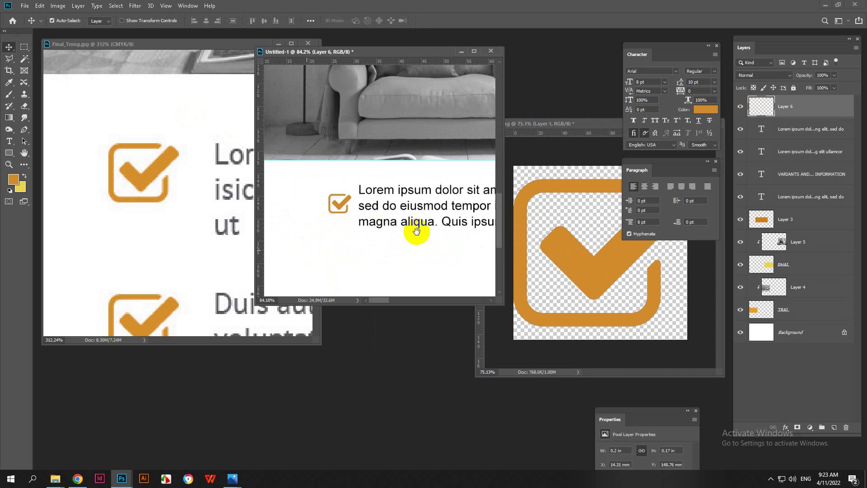
- Enlarge the checkmark to about 0.27 × 0.23 in beside the text to match the icon in Final_Trong.jpg
scroll(310, 207, up, 2)
mouse_move(363, 211)
mouse_down()
mouse_move(339, 178)
mouse_move(372, 202)
mouse_up()
key(ctrl+t)
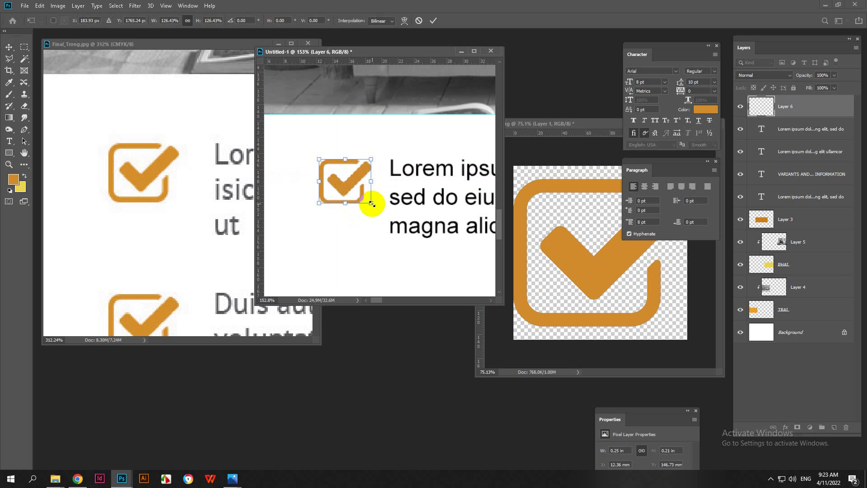
key(Return)
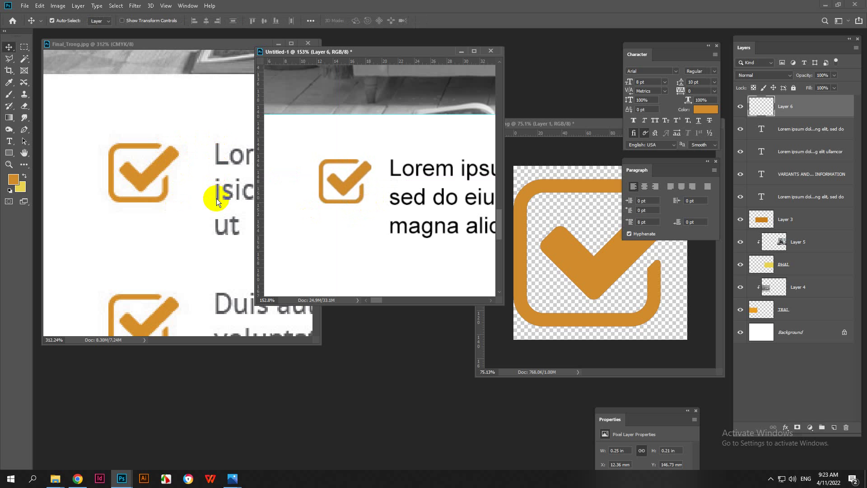
mouse_move(351, 205)
mouse_down()
mouse_move(373, 206)
mouse_move(329, 183)
mouse_move(344, 190)
mouse_up()
key(ctrl+t)
key(Return)
scroll(397, 205, down, 5)
scroll(328, 209, down, 2)
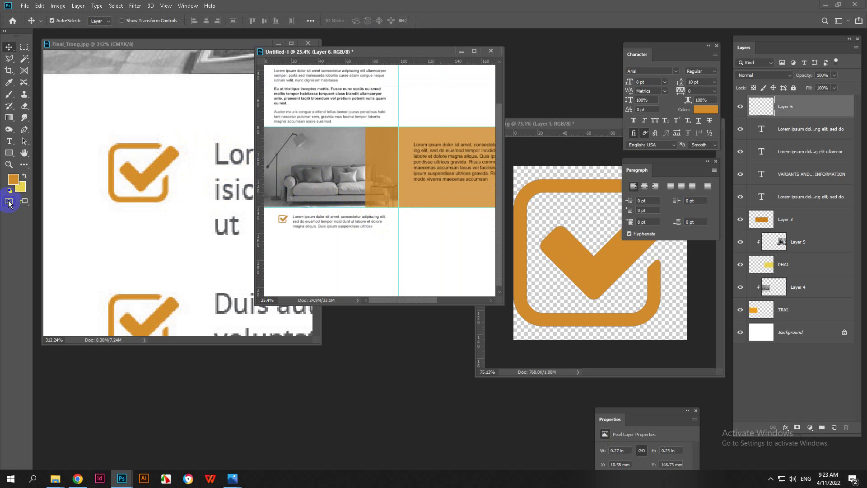
drag(259, 225, 273, 194)
click(175, 212)
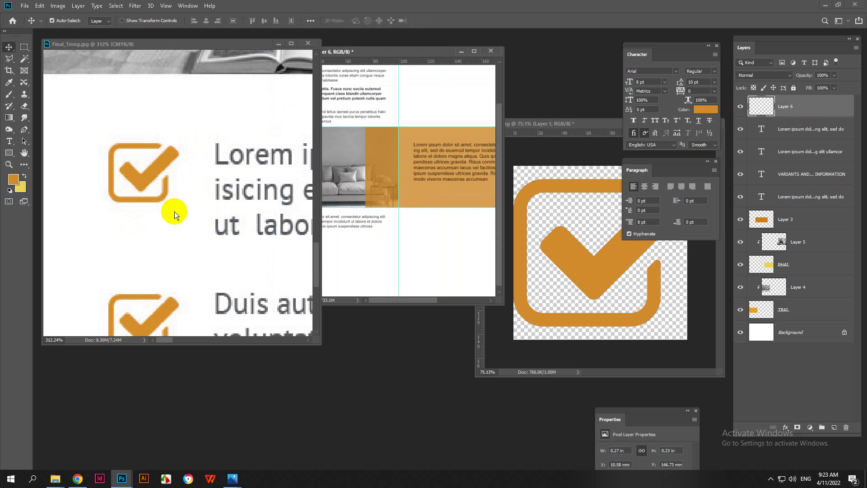
- Show rulers in Final_Trong.jpg and place vertical guides at the left edges of its body text and checkmark icons
scroll(175, 211, down, 6)
scroll(190, 206, up, 1)
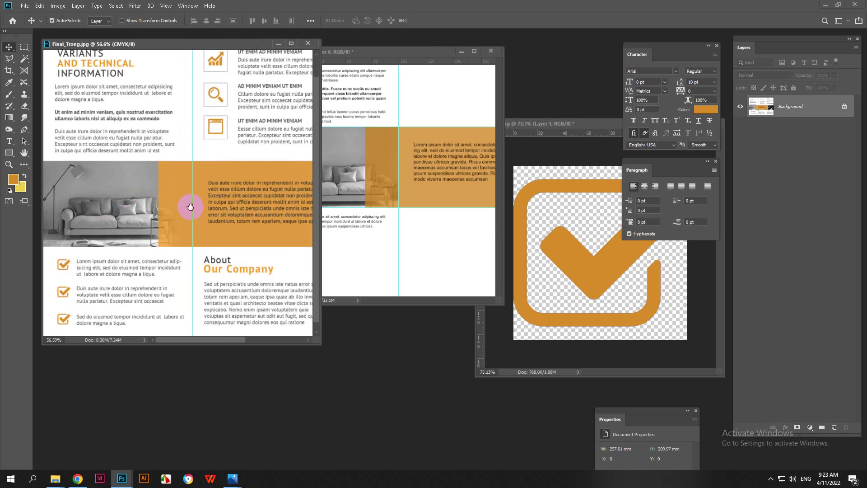
key(ctrl+r)
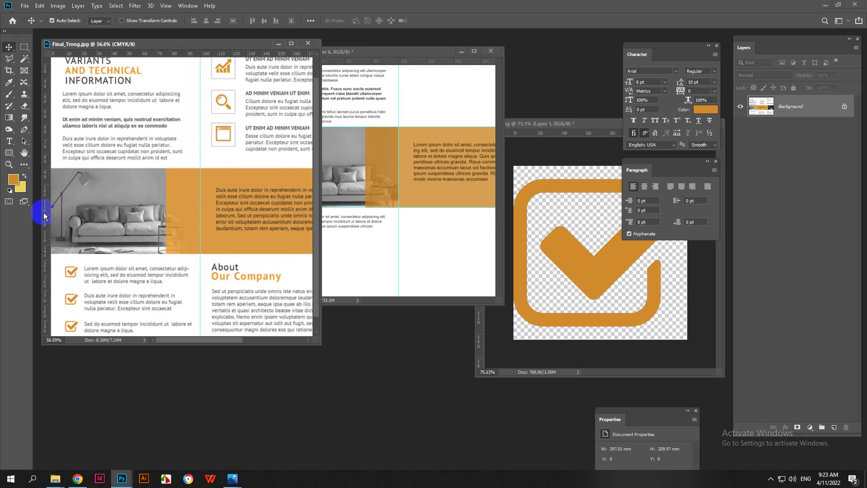
drag(44, 216, 61, 209)
drag(46, 275, 64, 277)
- In Untitled-1, select the checkmark together with its three-line text and shift both slightly toward the column's left margin
click(379, 226)
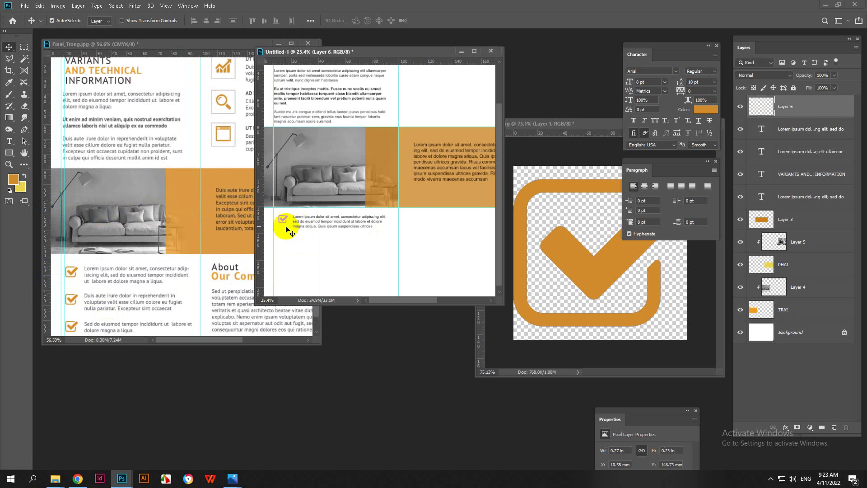
scroll(283, 223, up, 2)
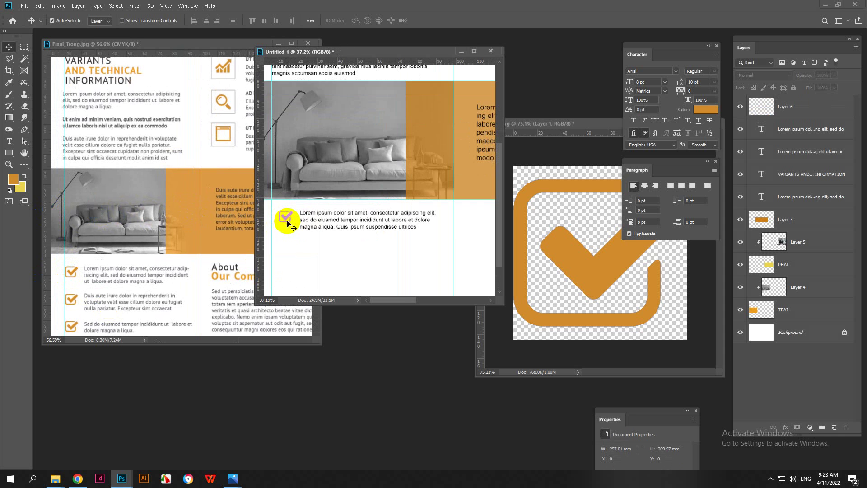
scroll(286, 223, up, 2)
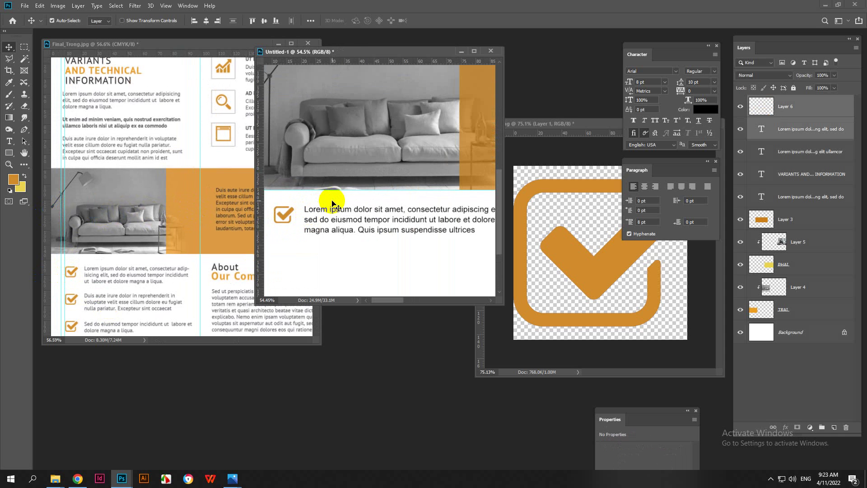
scroll(325, 239, down, 1)
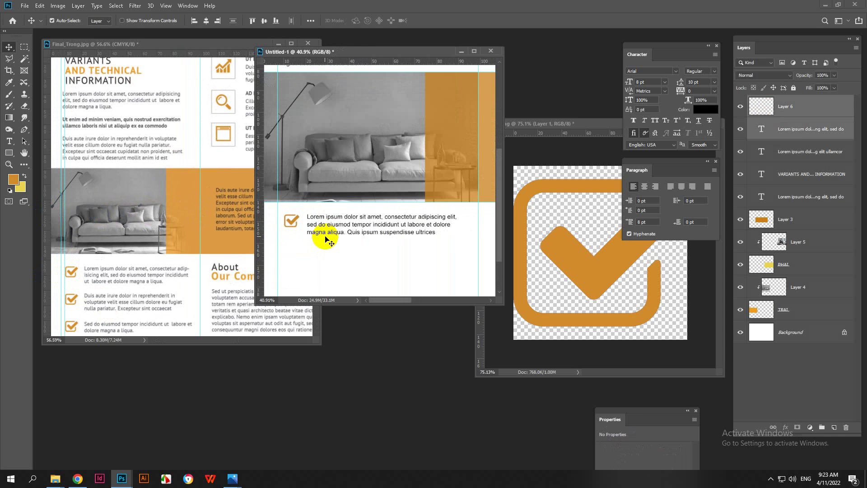
scroll(326, 235, down, 3)
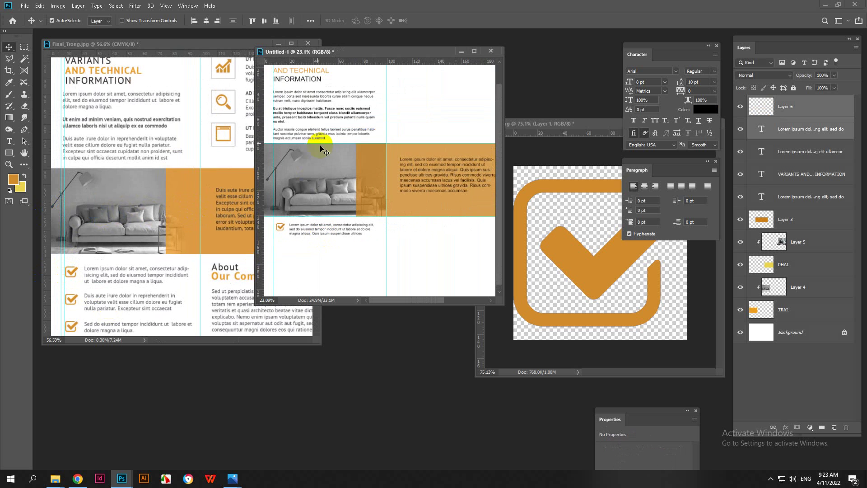
- Add a vertical guide at the checkmark's left edge and move the VARIANTS AND TECHNICAL INFORMATION heading about 2.7 mm right to it
scroll(322, 148, up, 1)
click(293, 94)
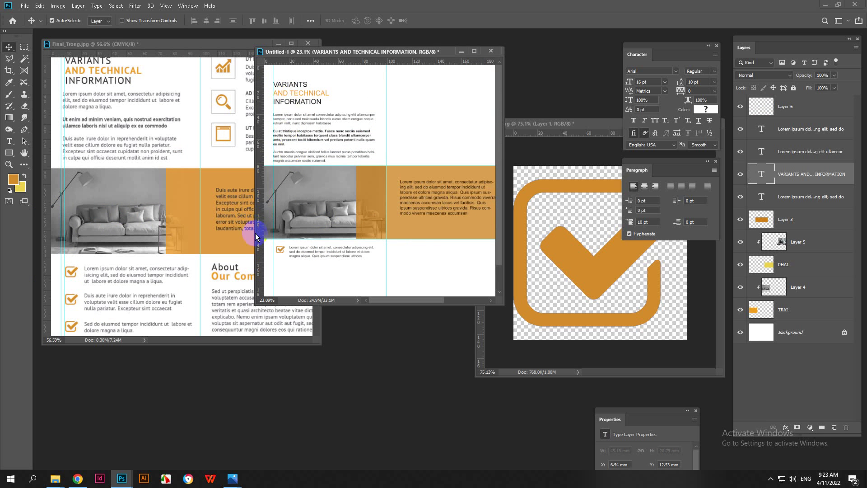
drag(261, 235, 277, 258)
scroll(277, 260, up, 6)
scroll(283, 258, down, 6)
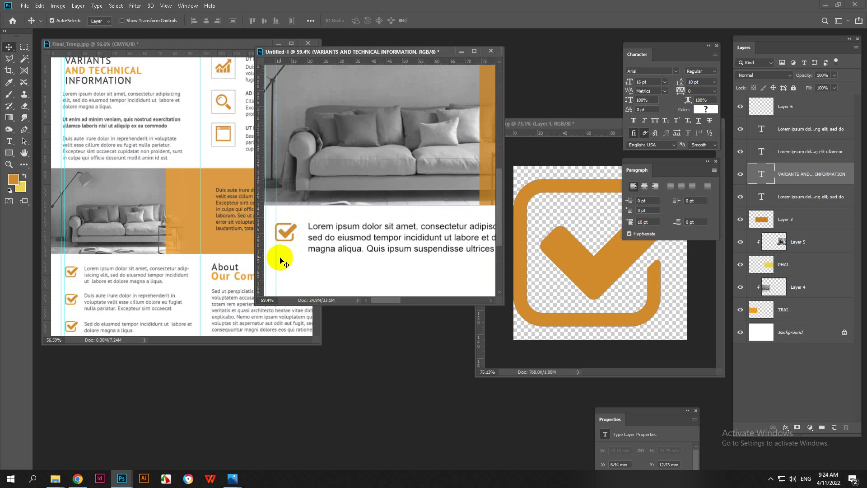
scroll(280, 107, up, 4)
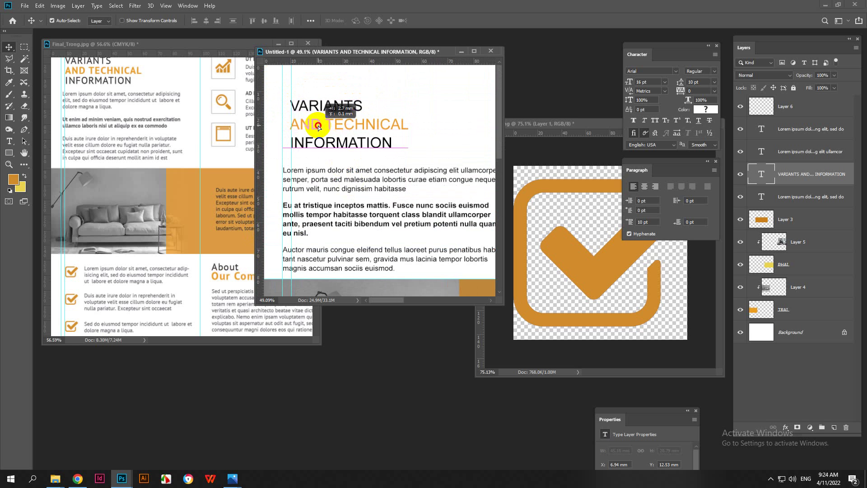
- Compare the heading with Final_Trong.jpg and narrow the one in Untitled-1 to 93% width, keeping its height at 100%
click(130, 124)
scroll(129, 124, down, 1)
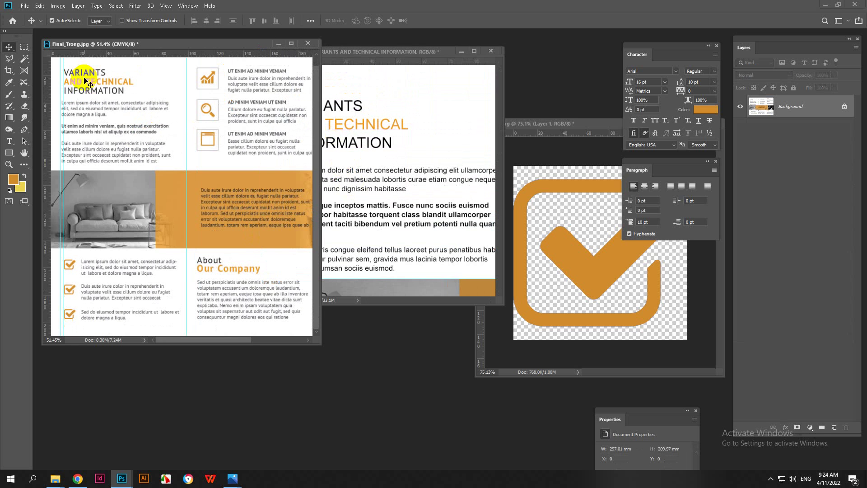
click(336, 127)
key(ctrl+t)
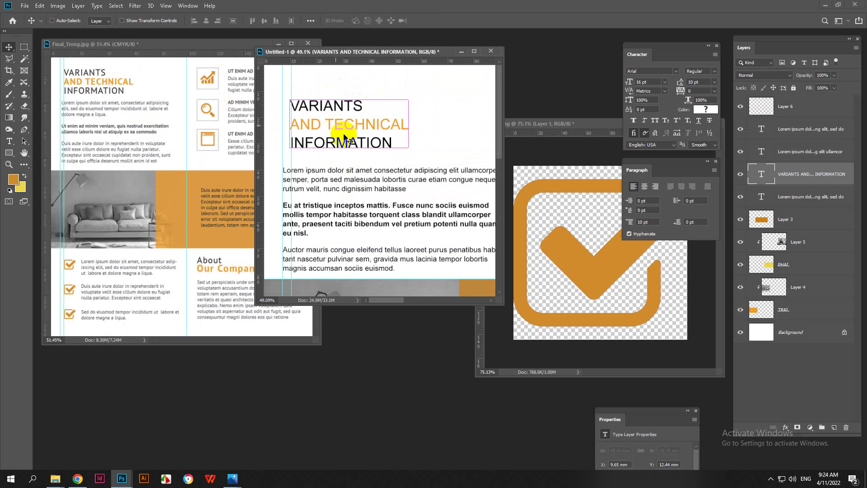
drag(406, 126, 393, 129)
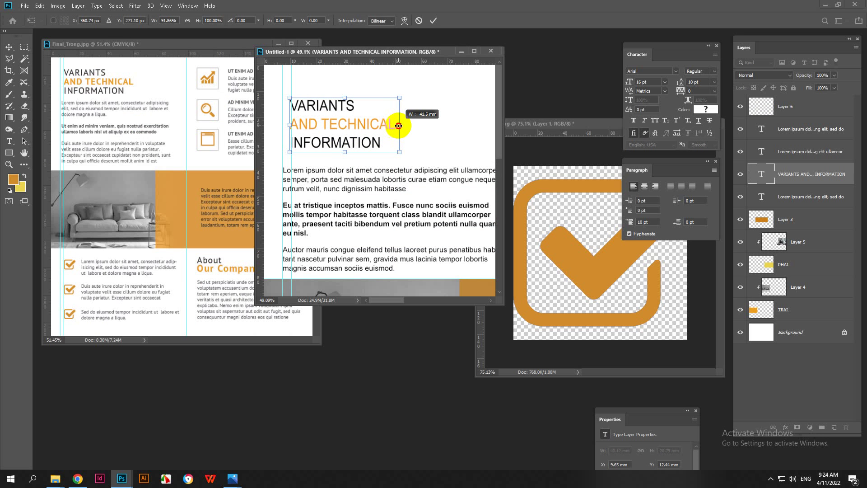
double_click(364, 120)
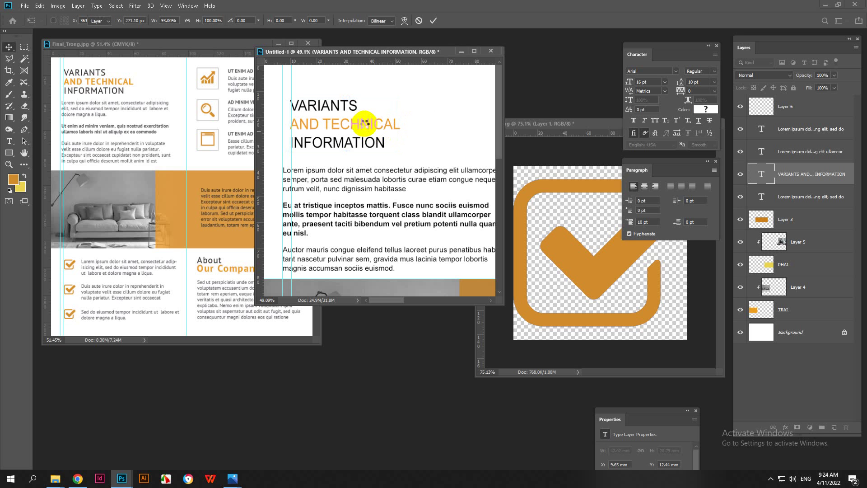
- Duplicate the checkmark with its three-line text directly below the original as the second checklist item
scroll(349, 150, down, 3)
scroll(338, 140, down, 5)
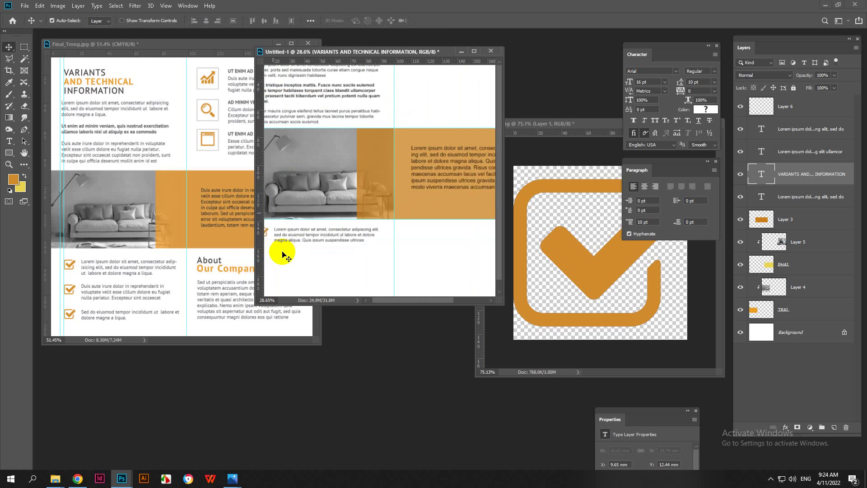
scroll(357, 233, down, 1)
scroll(304, 219, up, 4)
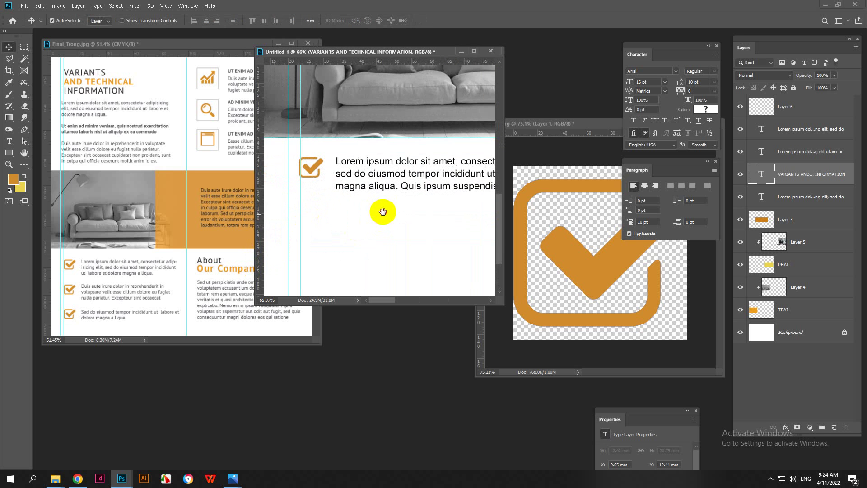
click(359, 189)
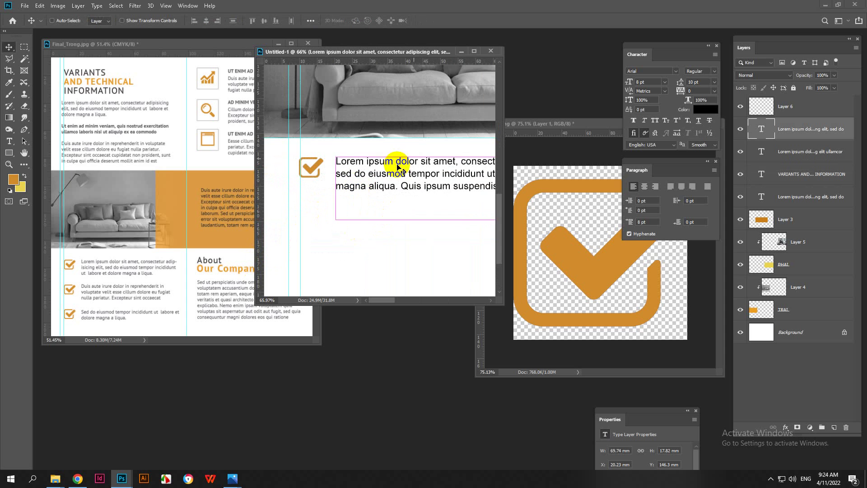
click(785, 106)
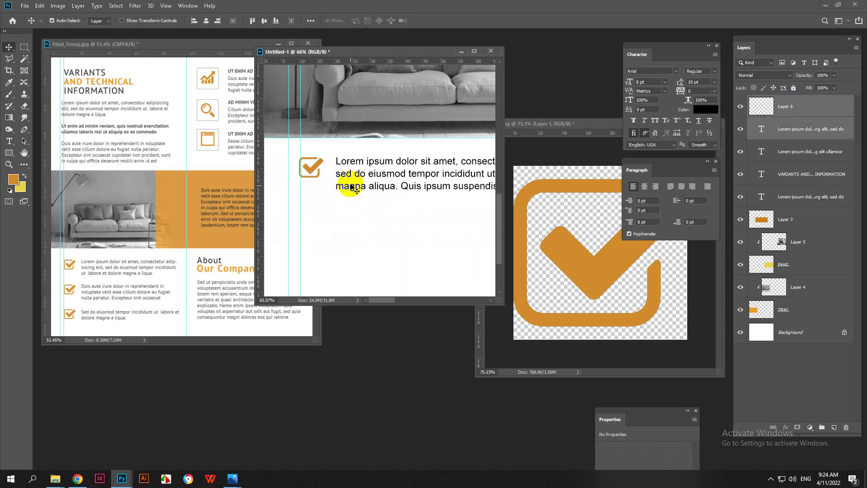
drag(356, 193, 338, 247)
scroll(357, 245, down, 2)
key(ctrl+z)
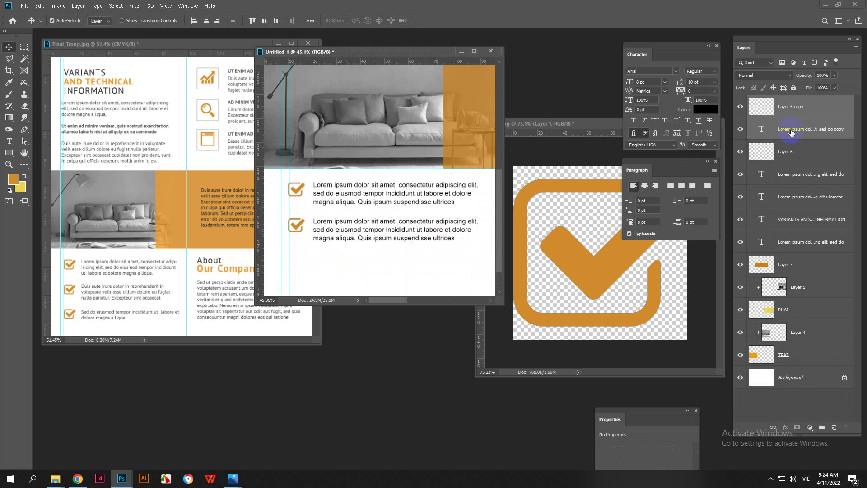
- Duplicate the second checkmark and its text below it to form the third checklist item
click(822, 113)
shift+click(822, 128)
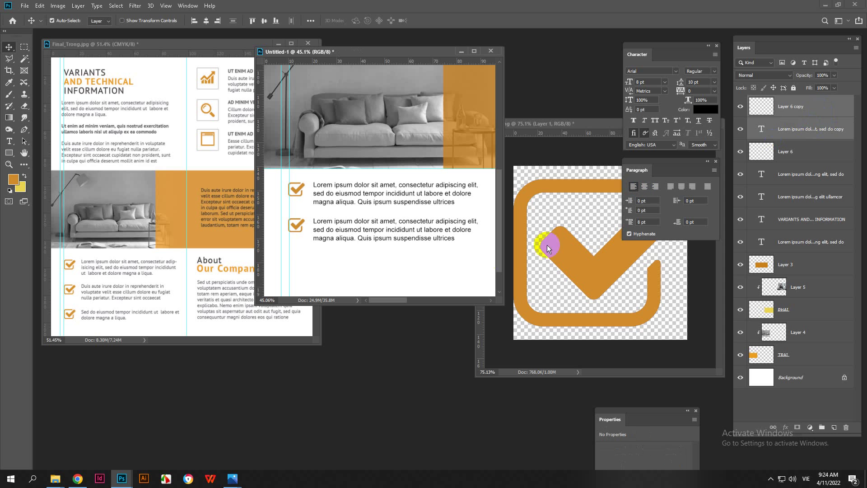
drag(354, 223, 353, 267)
scroll(354, 268, down, 5)
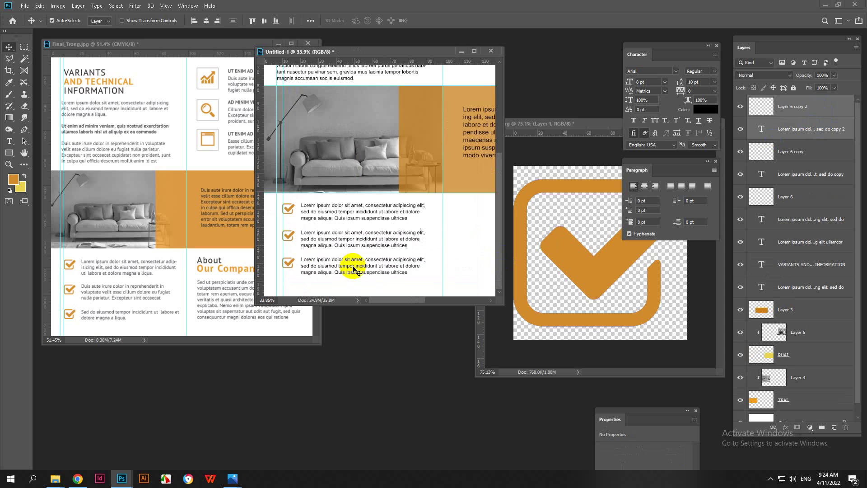
- Check the list spacing in Final_Trong.jpg and move the third checkmark and its text slightly lower in Untitled-1
scroll(350, 266, down, 2)
click(116, 245)
scroll(116, 244, down, 3)
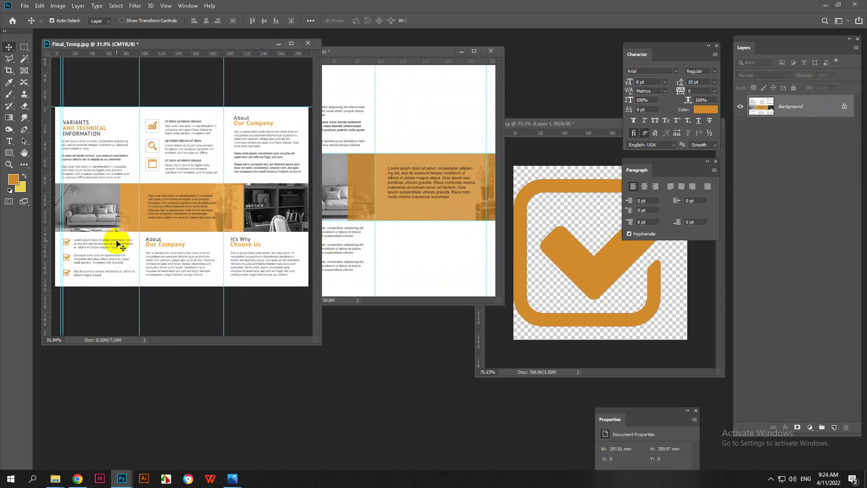
click(387, 247)
scroll(334, 267, up, 1)
scroll(334, 267, up, 1)
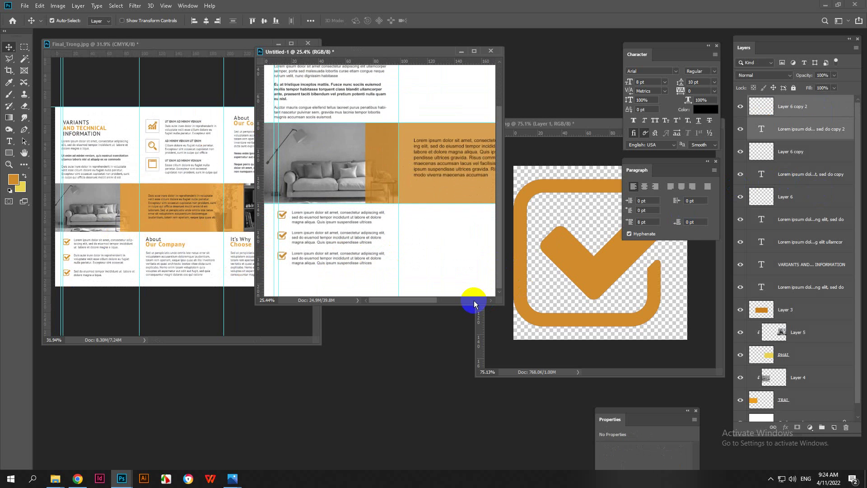
click(375, 285)
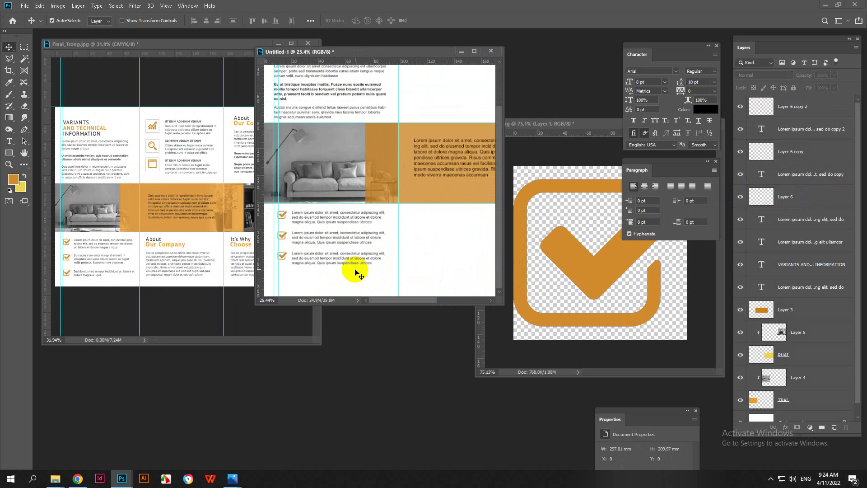
click(344, 260)
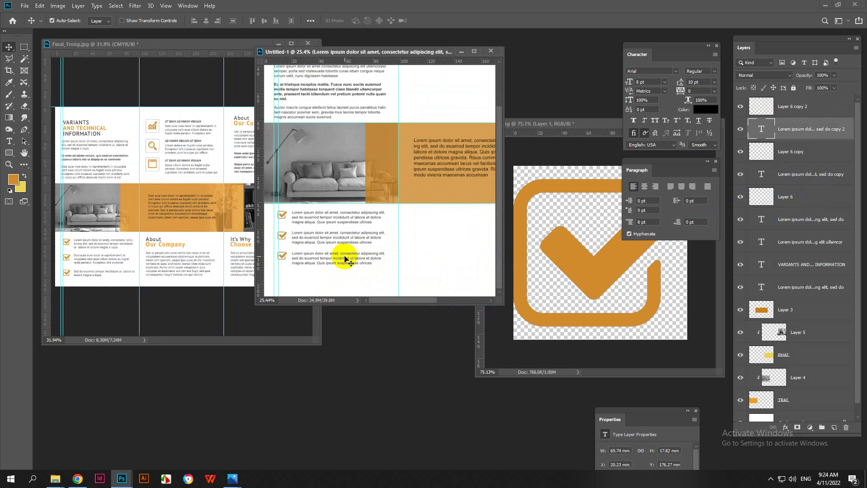
shift+click(821, 107)
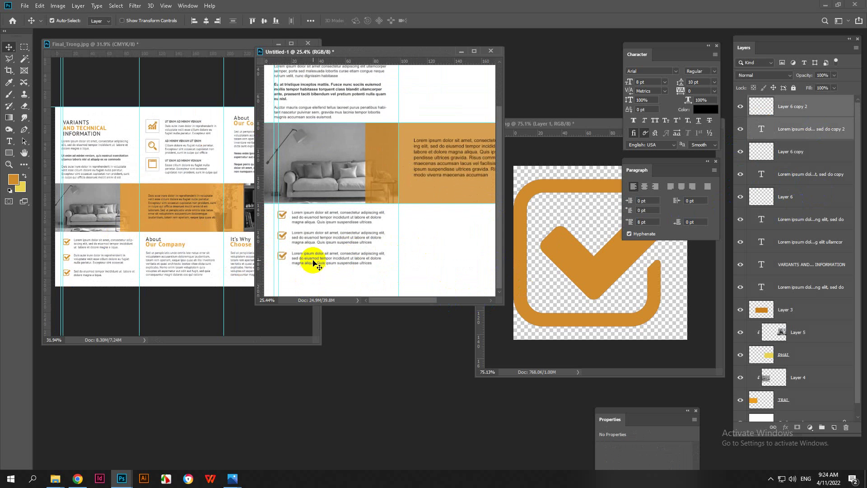
drag(313, 258, 314, 270)
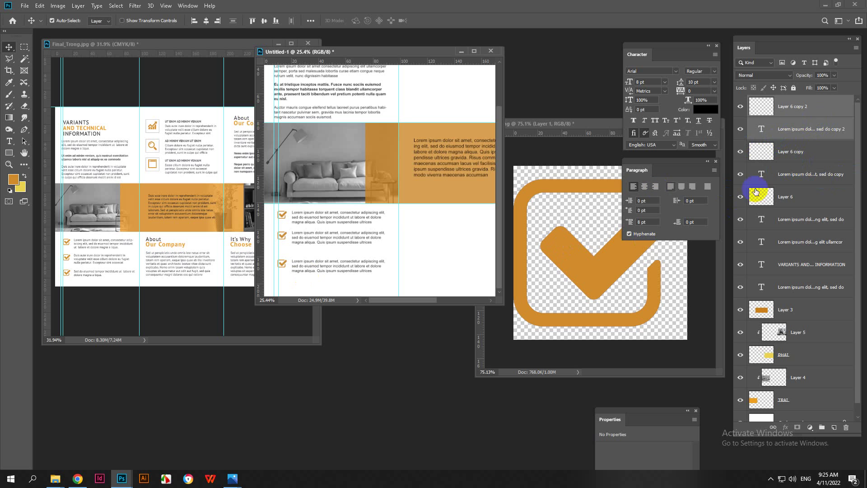
- Move the second checkmark and its text down to sit midway between the first and third checklist items
click(352, 247)
click(344, 238)
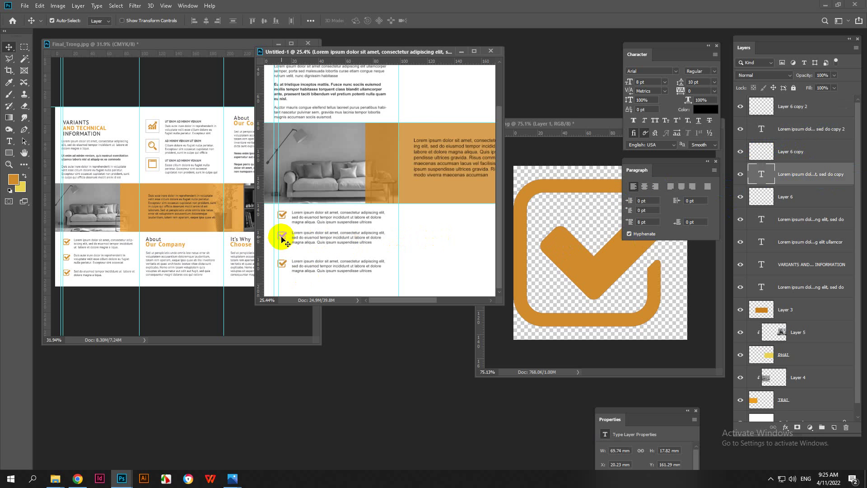
scroll(295, 244, up, 2)
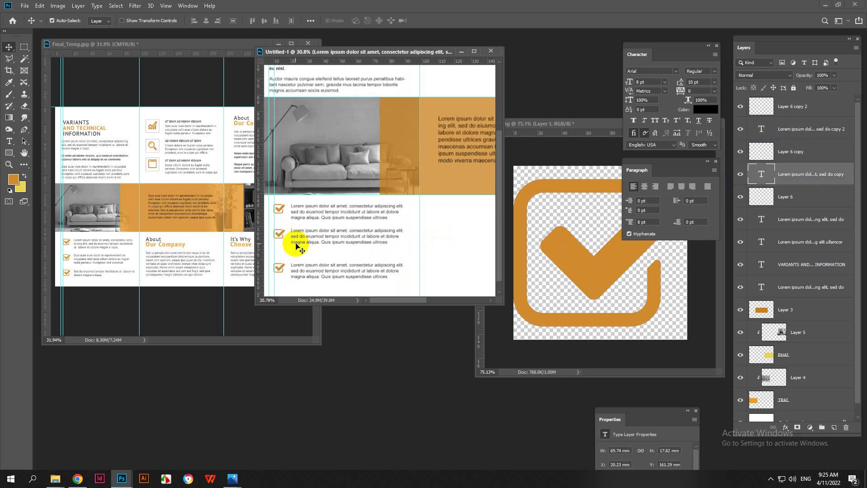
key(ctrl)
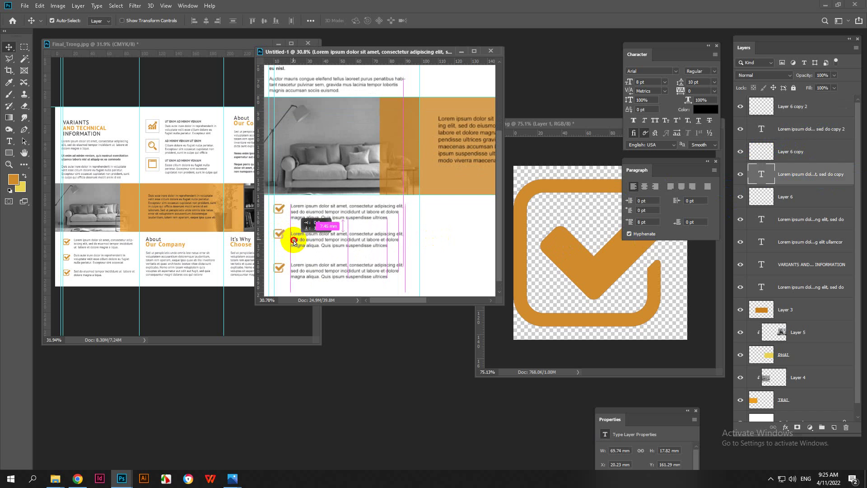
ctrl+click(821, 155)
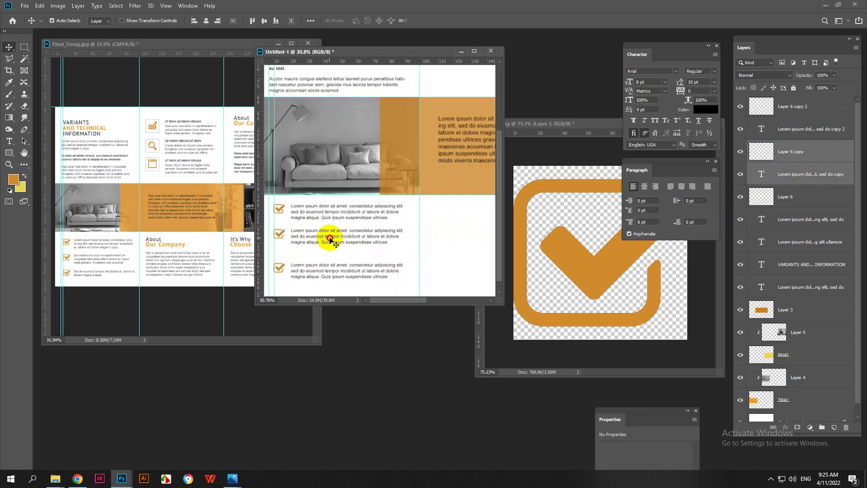
drag(329, 237, 330, 243)
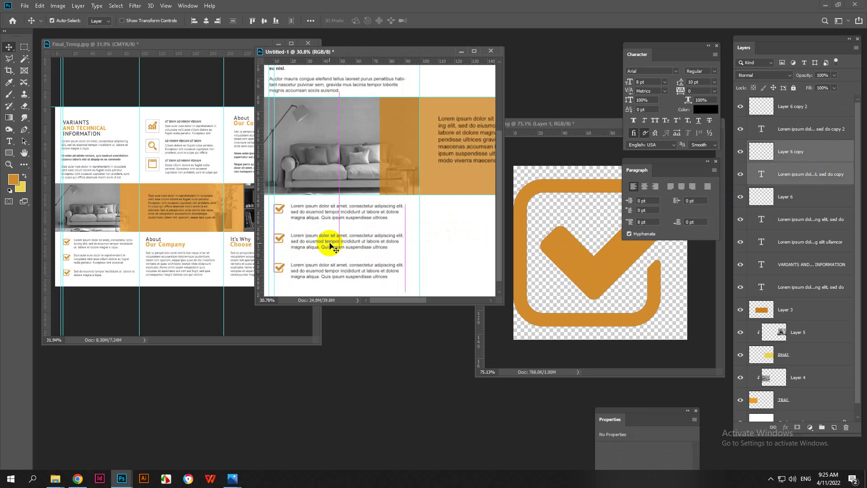
scroll(335, 246, down, 1)
scroll(335, 245, up, 1)
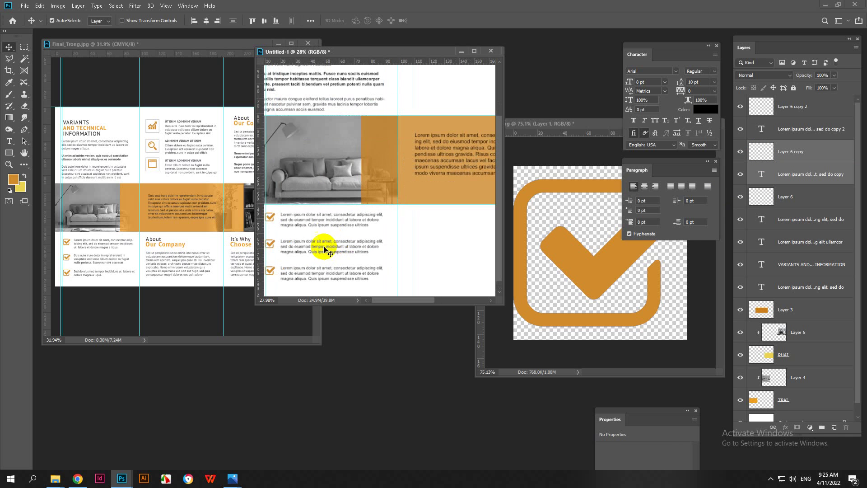
scroll(367, 234, down, 2)
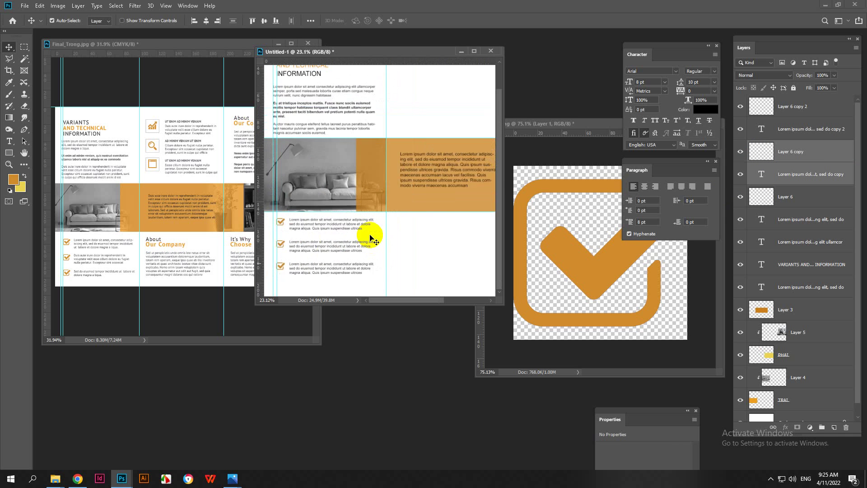
drag(126, 213, 251, 212)
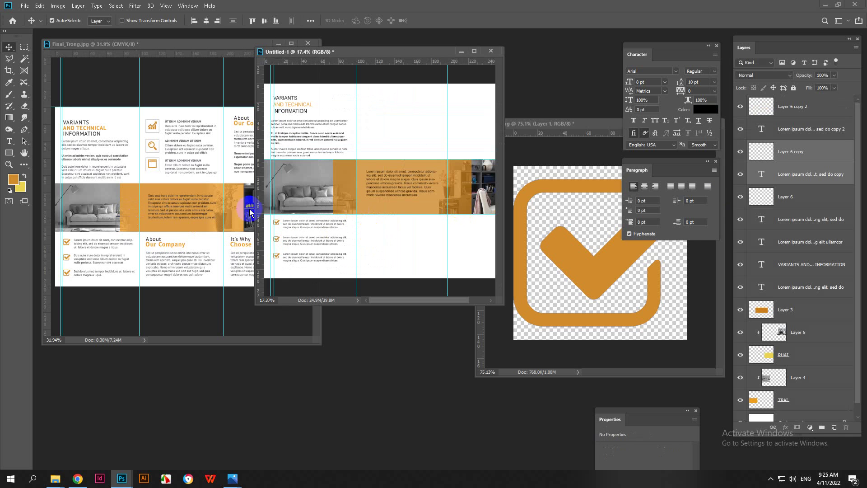
- Try deleting the second checkmark with its text in Untitled-1, and undo the deletion
key(Delete)
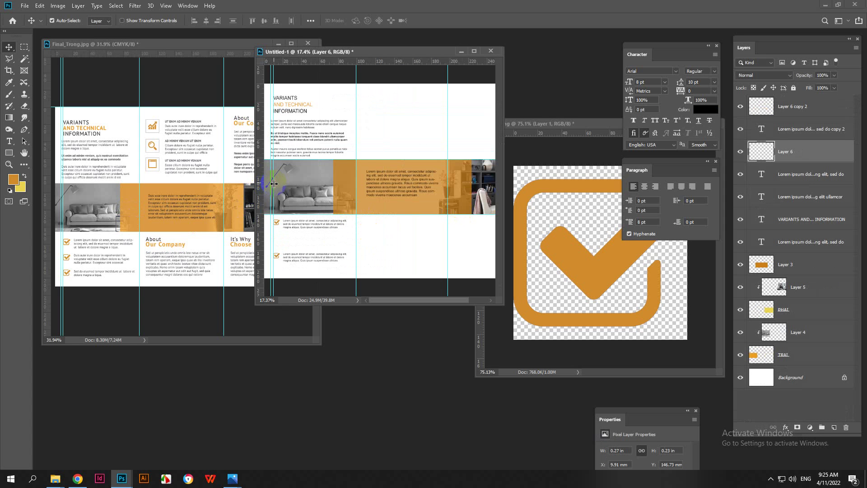
key(ctrl+z)
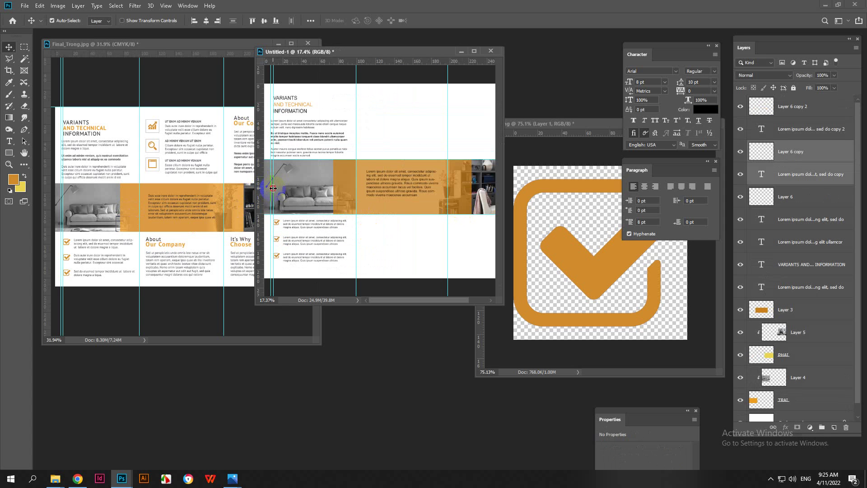
mouse_move(273, 188)
mouse_down()
mouse_move(270, 206)
mouse_move(270, 199)
mouse_up()
- Widen the Final_Trong.jpg window and examine the left column's paragraphs, sofa image and checklist up close
click(171, 219)
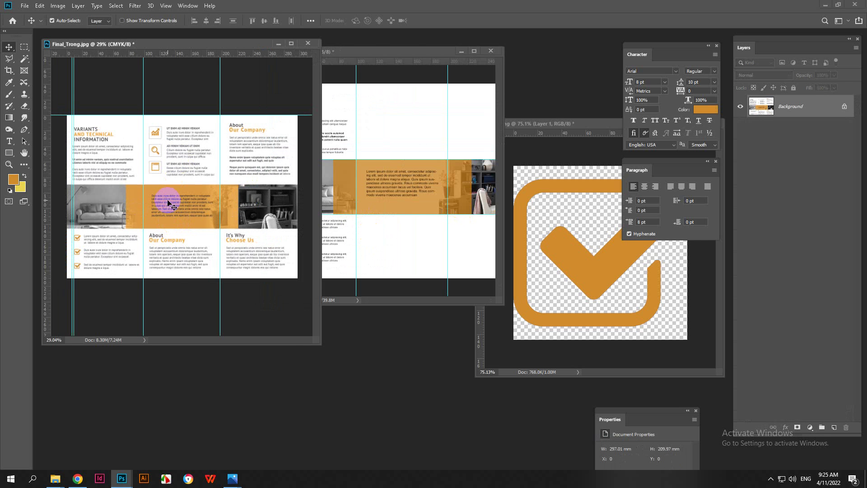
scroll(170, 193, up, 1)
scroll(178, 164, up, 3)
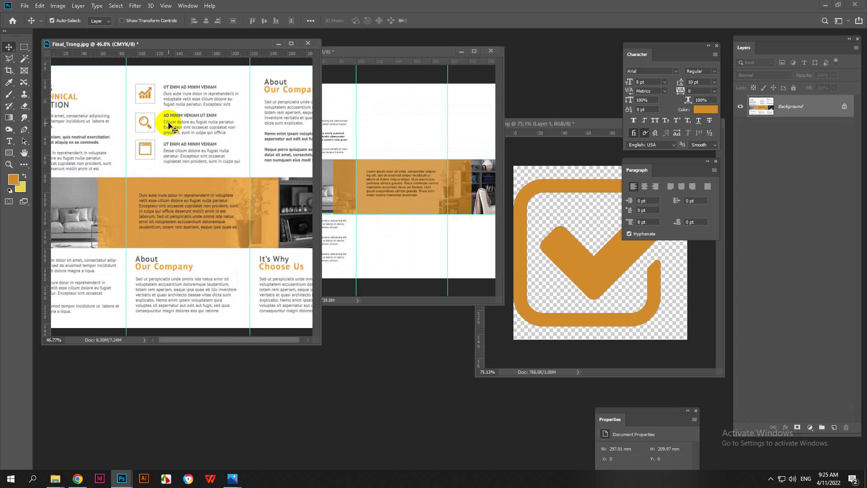
scroll(168, 125, up, 2)
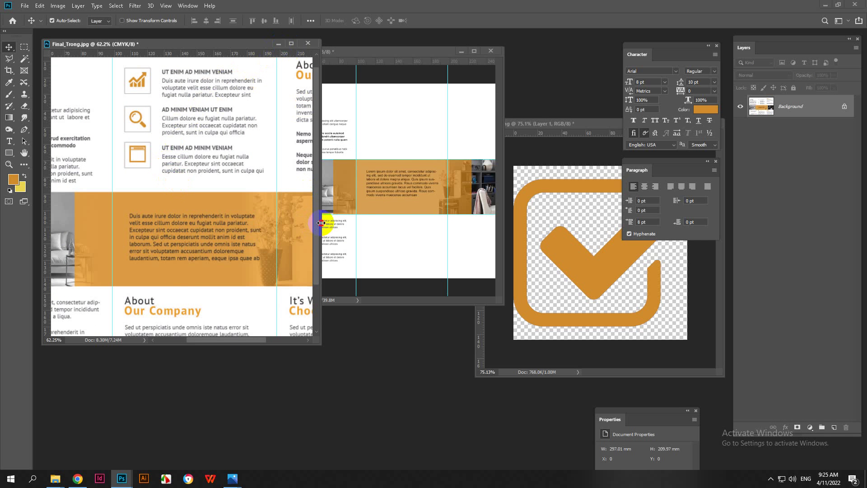
drag(321, 223, 580, 223)
scroll(96, 150, up, 3)
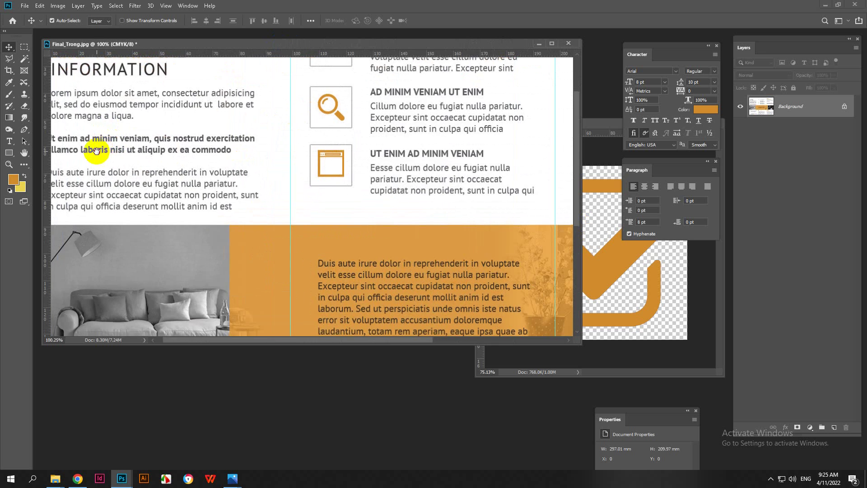
scroll(96, 151, left, 2)
scroll(117, 143, down, 5)
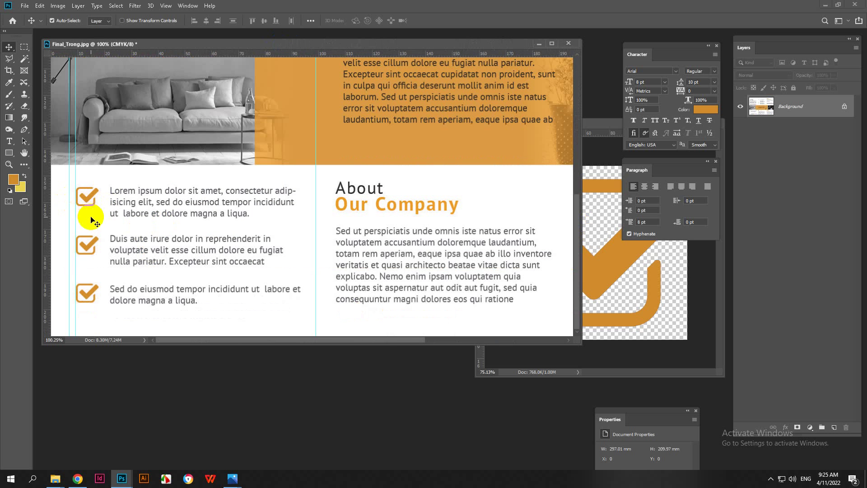
- Examine the middle and right columns of Final_Trong.jpg, including the headings, body text, icon list and orange photo band
drag(409, 185, 284, 228)
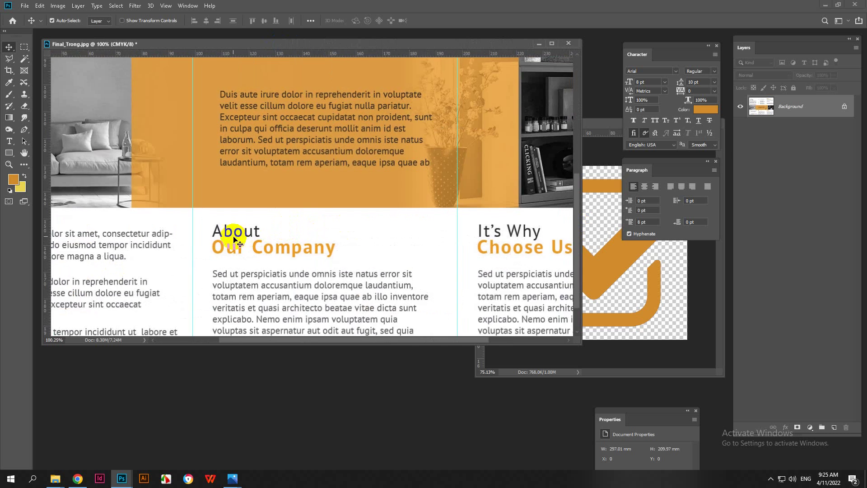
drag(234, 238, 244, 211)
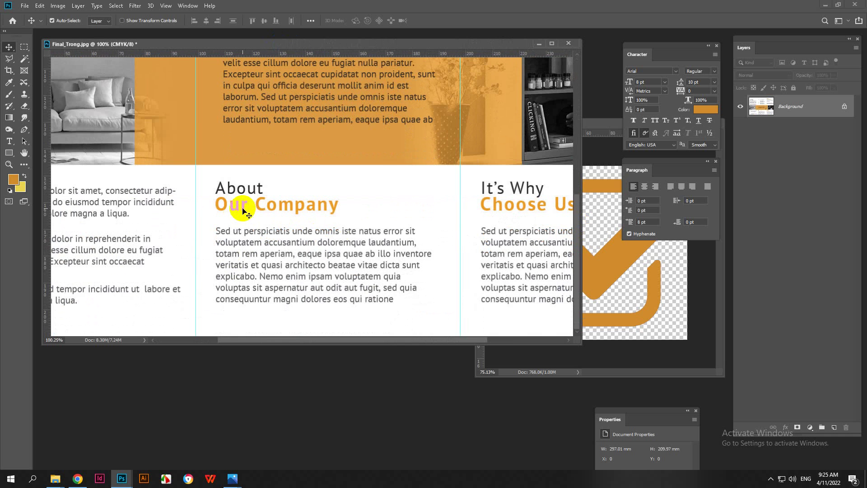
drag(269, 176, 280, 265)
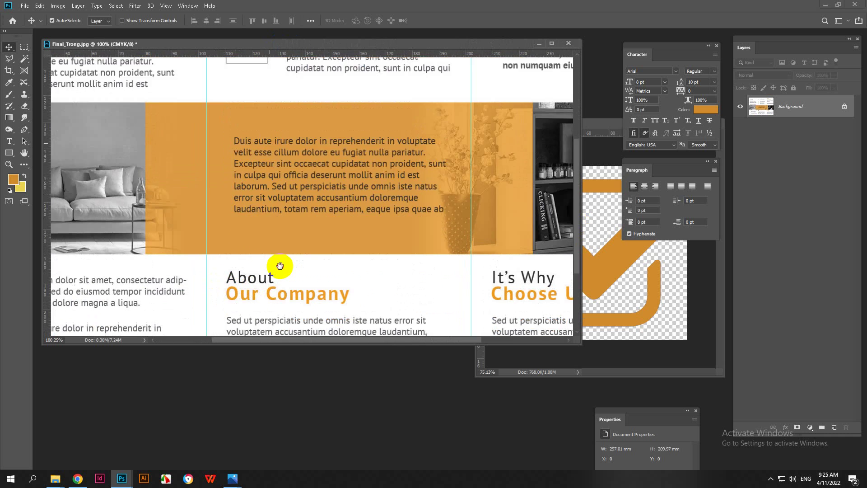
scroll(277, 264, up, 5)
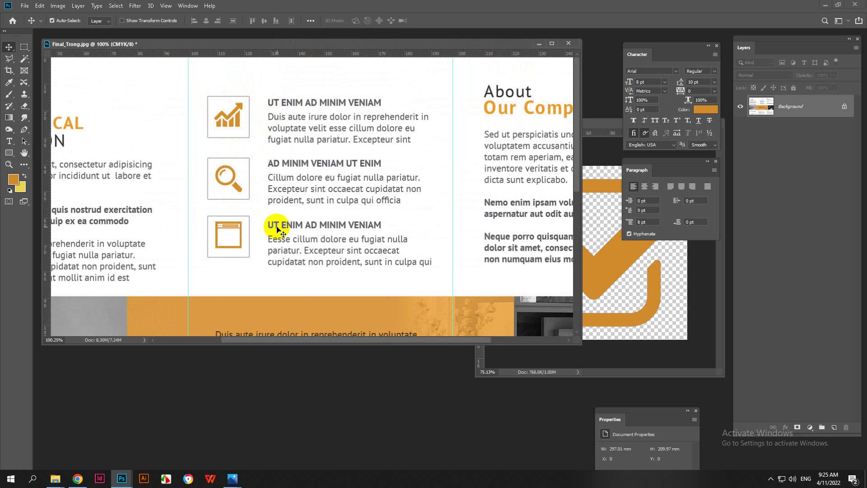
scroll(258, 212, right, 4)
scroll(257, 212, down, 1)
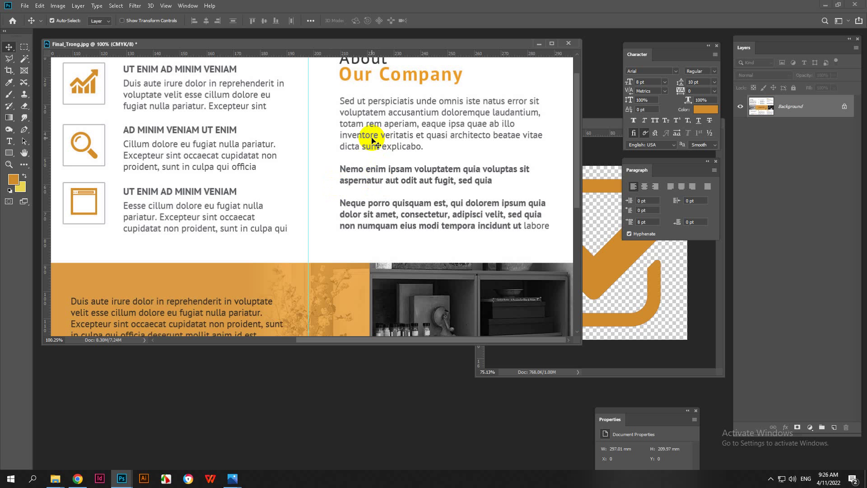
scroll(369, 168, down, 4)
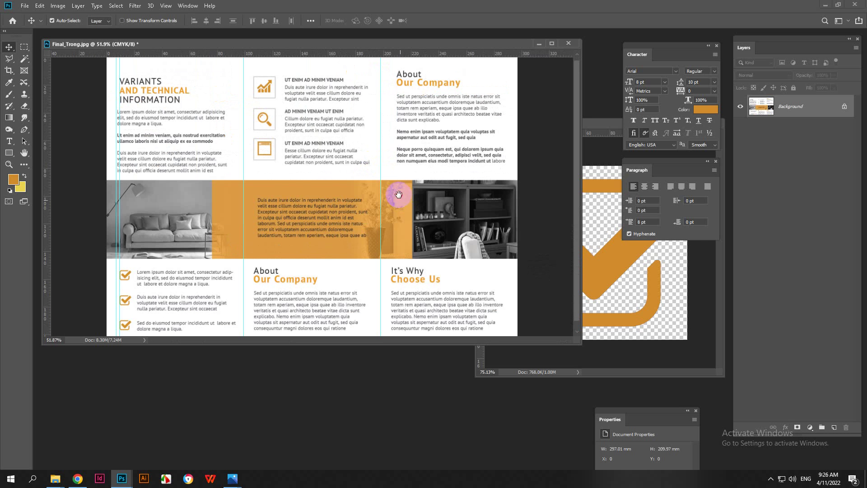
scroll(442, 275, up, 2)
scroll(443, 275, up, 2)
drag(421, 216, 407, 242)
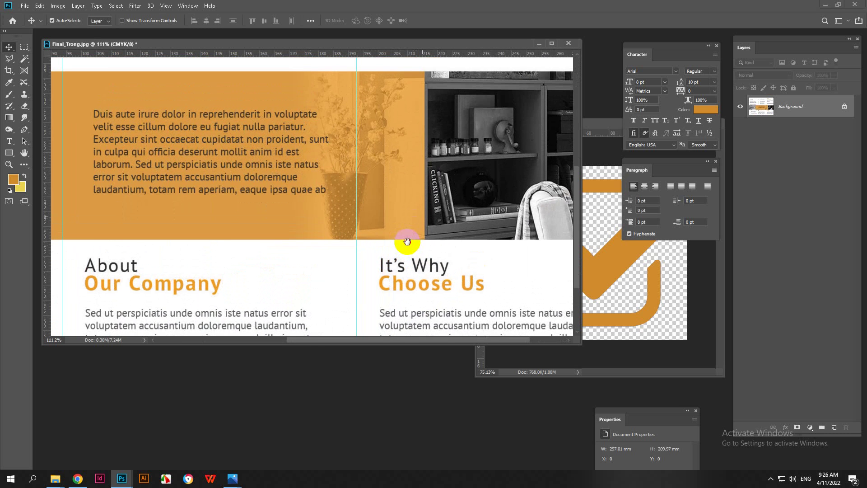
scroll(398, 232, down, 3)
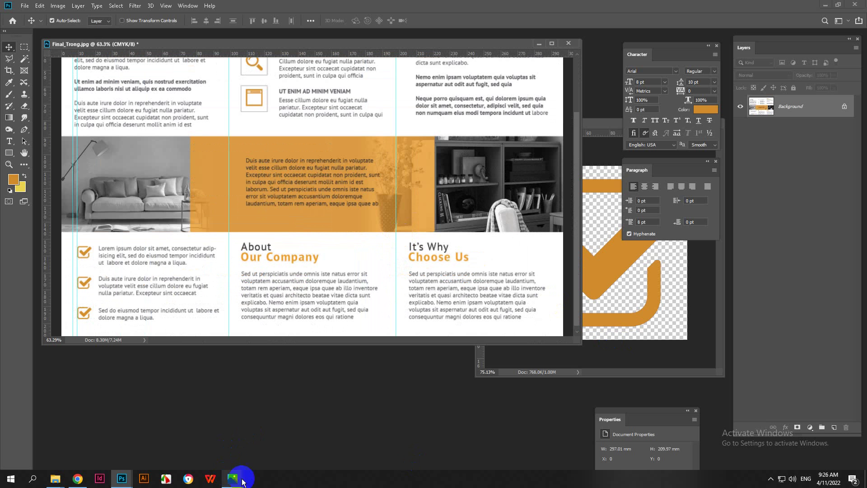
- End the NetSupport School screen show to the student clients
click(770, 478)
right_click(762, 460)
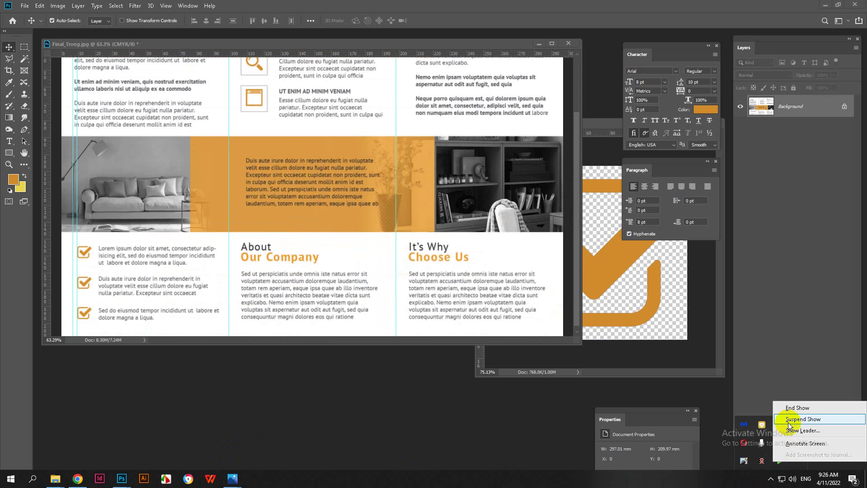
click(793, 408)
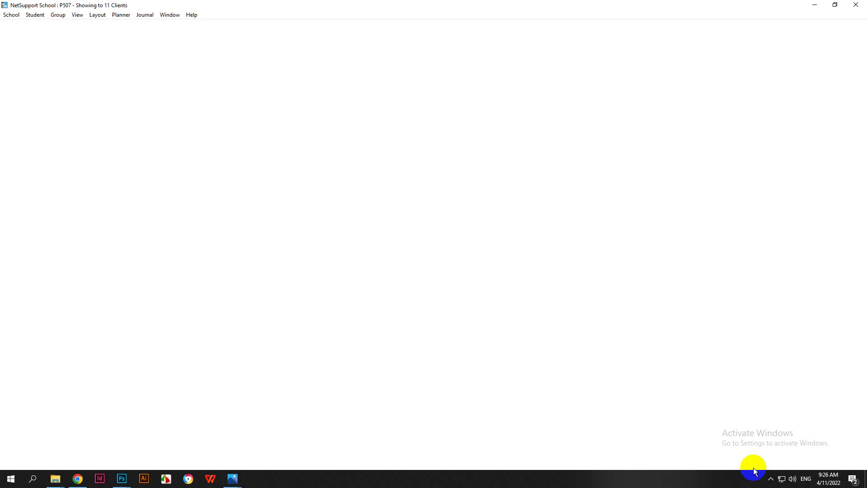